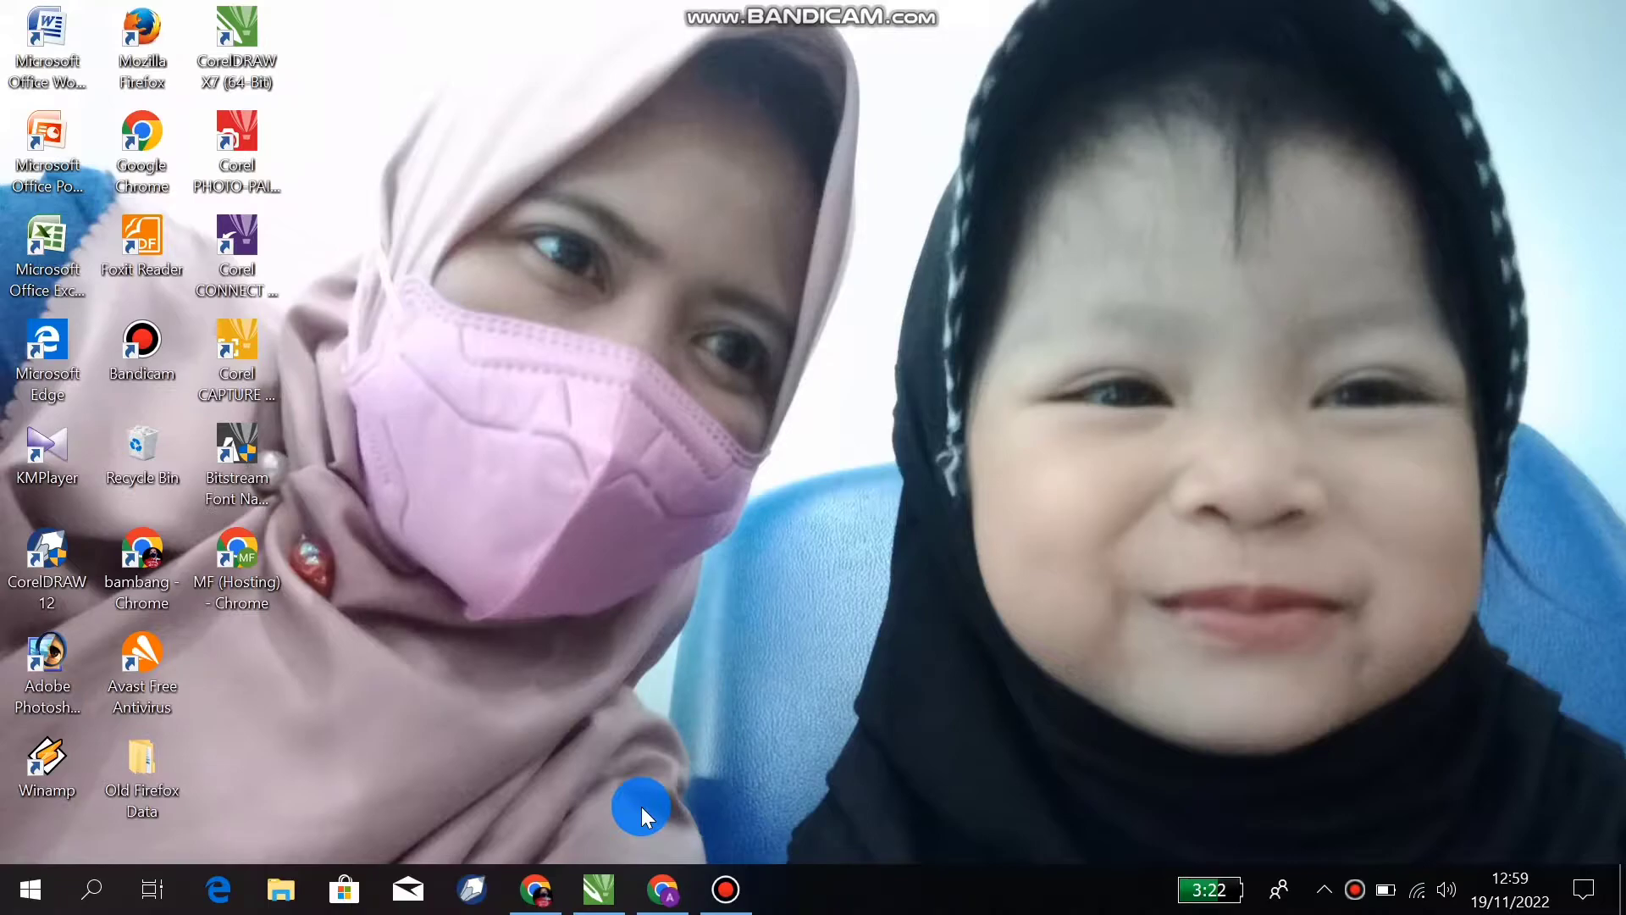
Switch to CorelDRAW X7 and set the zoom to 50% with the whole page in view.
{"action": "left_click", "coordinate": [597, 891]}
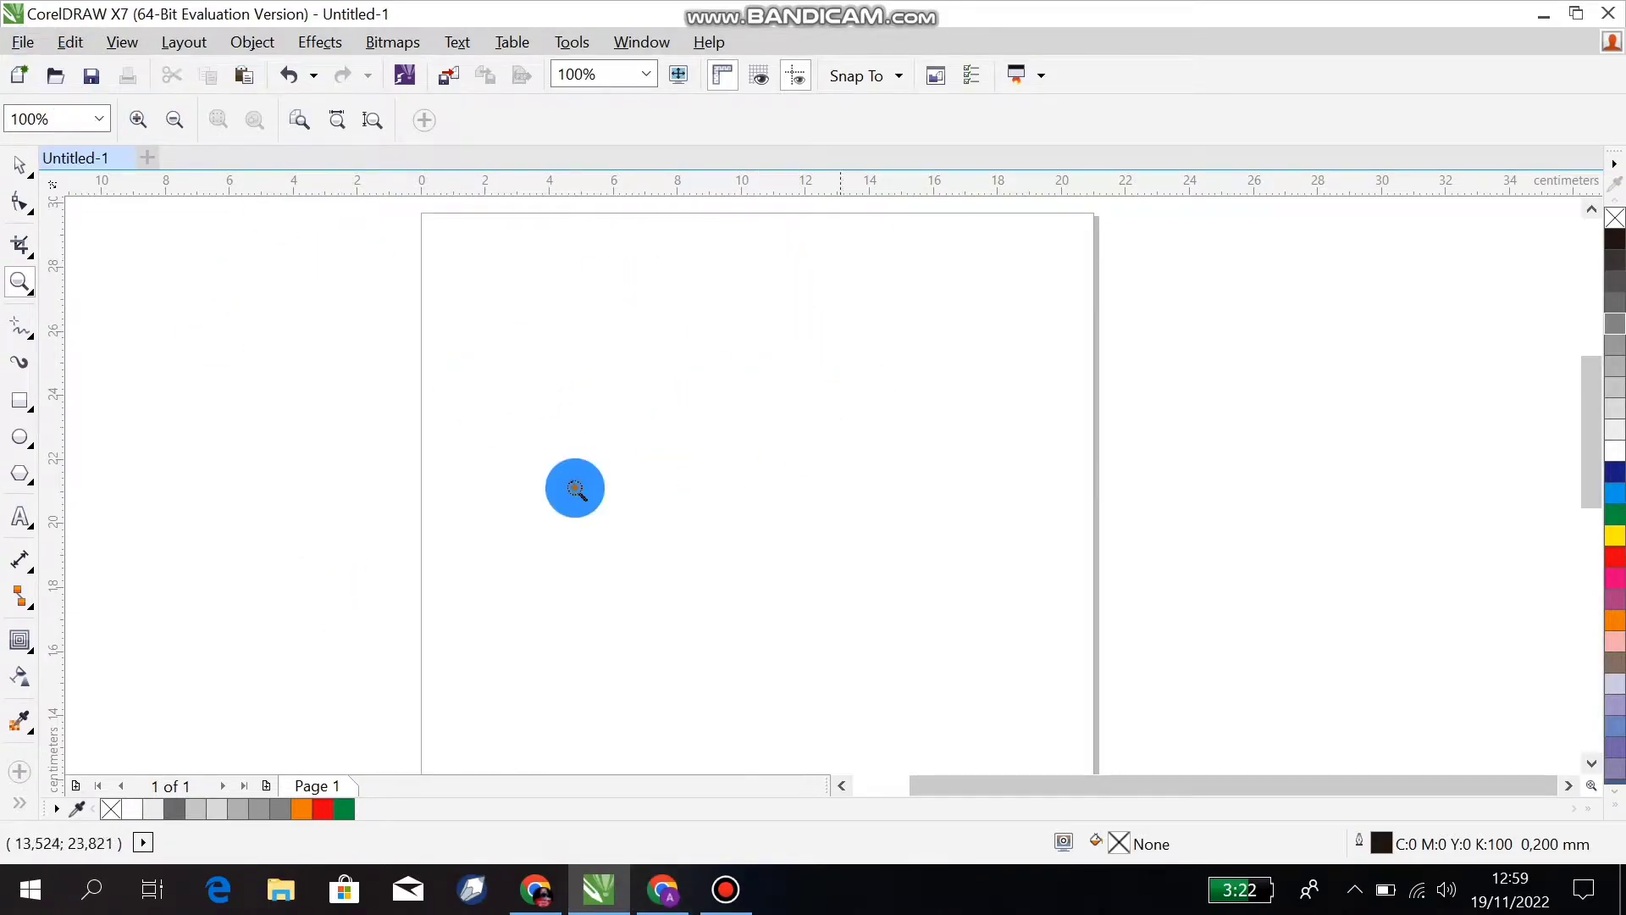
{"action": "left_click", "coordinate": [649, 74]}
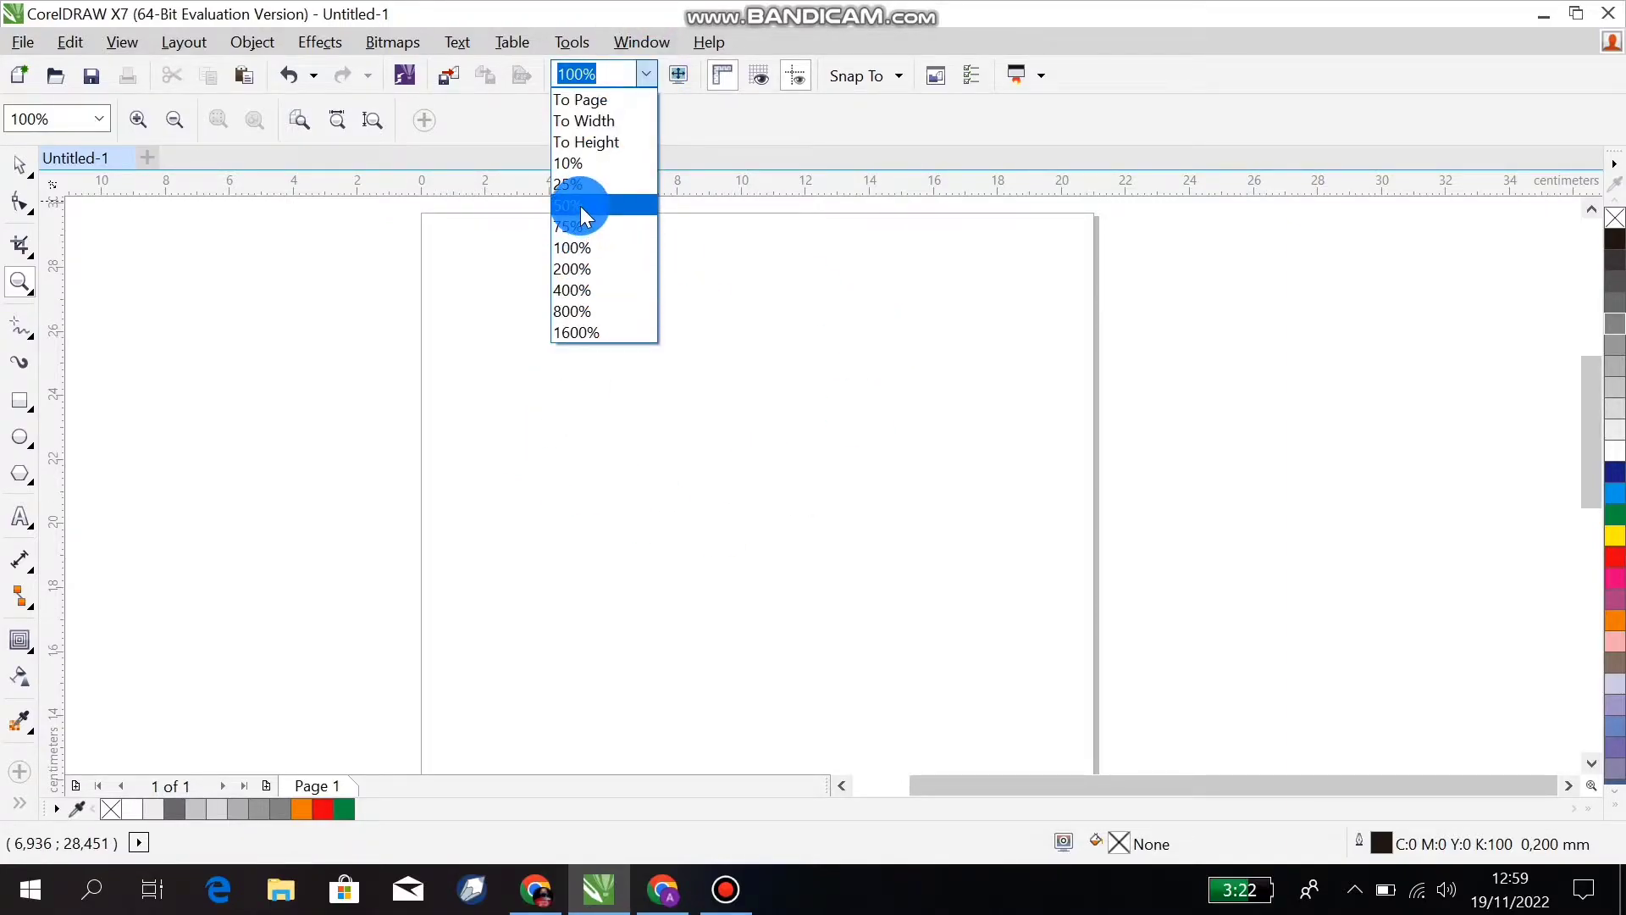
{"action": "left_click", "coordinate": [581, 206]}
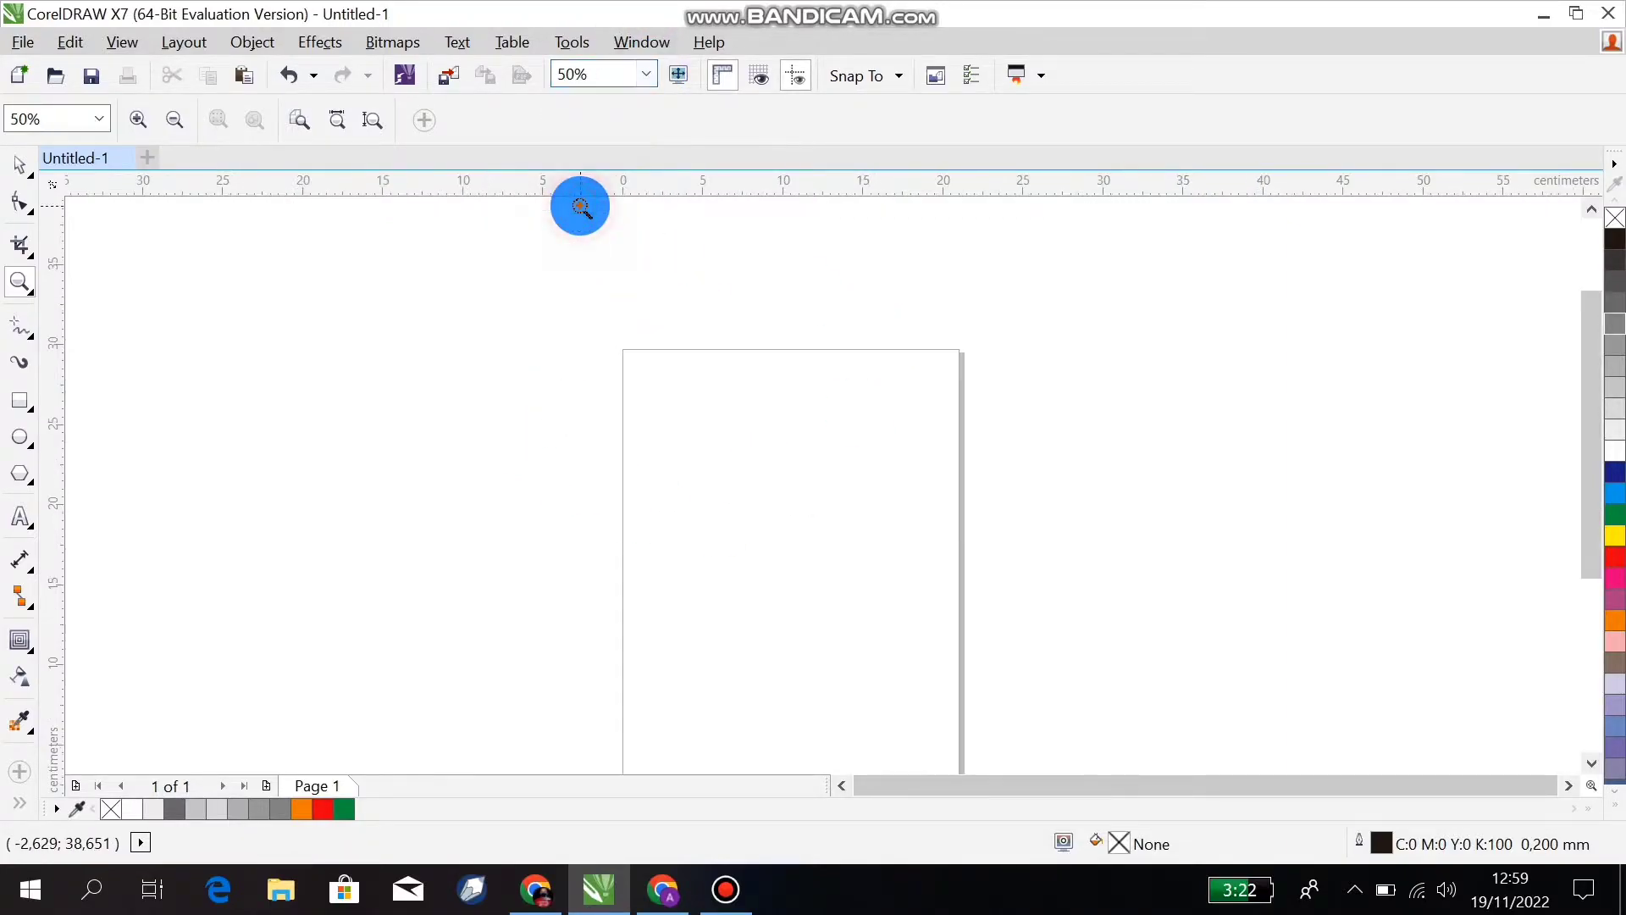
{"action": "left_click", "coordinate": [1591, 772]}
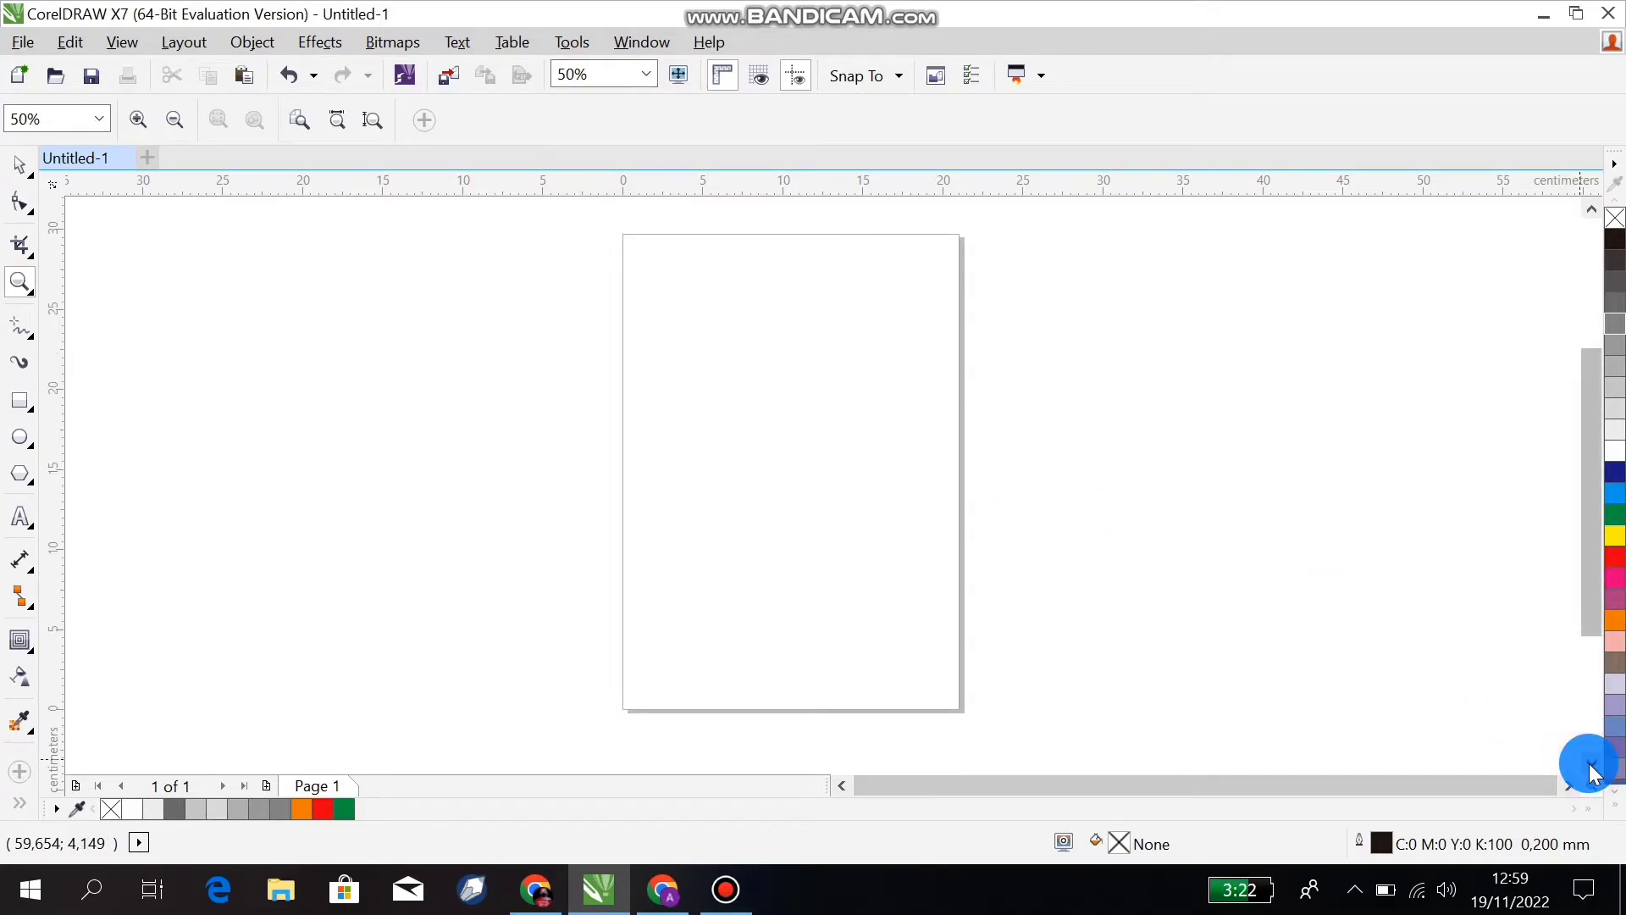
Import the photo IMG_20211214_083840 from the honey pictures folder and place it about 5.9 × 7.9 cm in the page's upper half.
{"action": "left_click", "coordinate": [27, 44]}
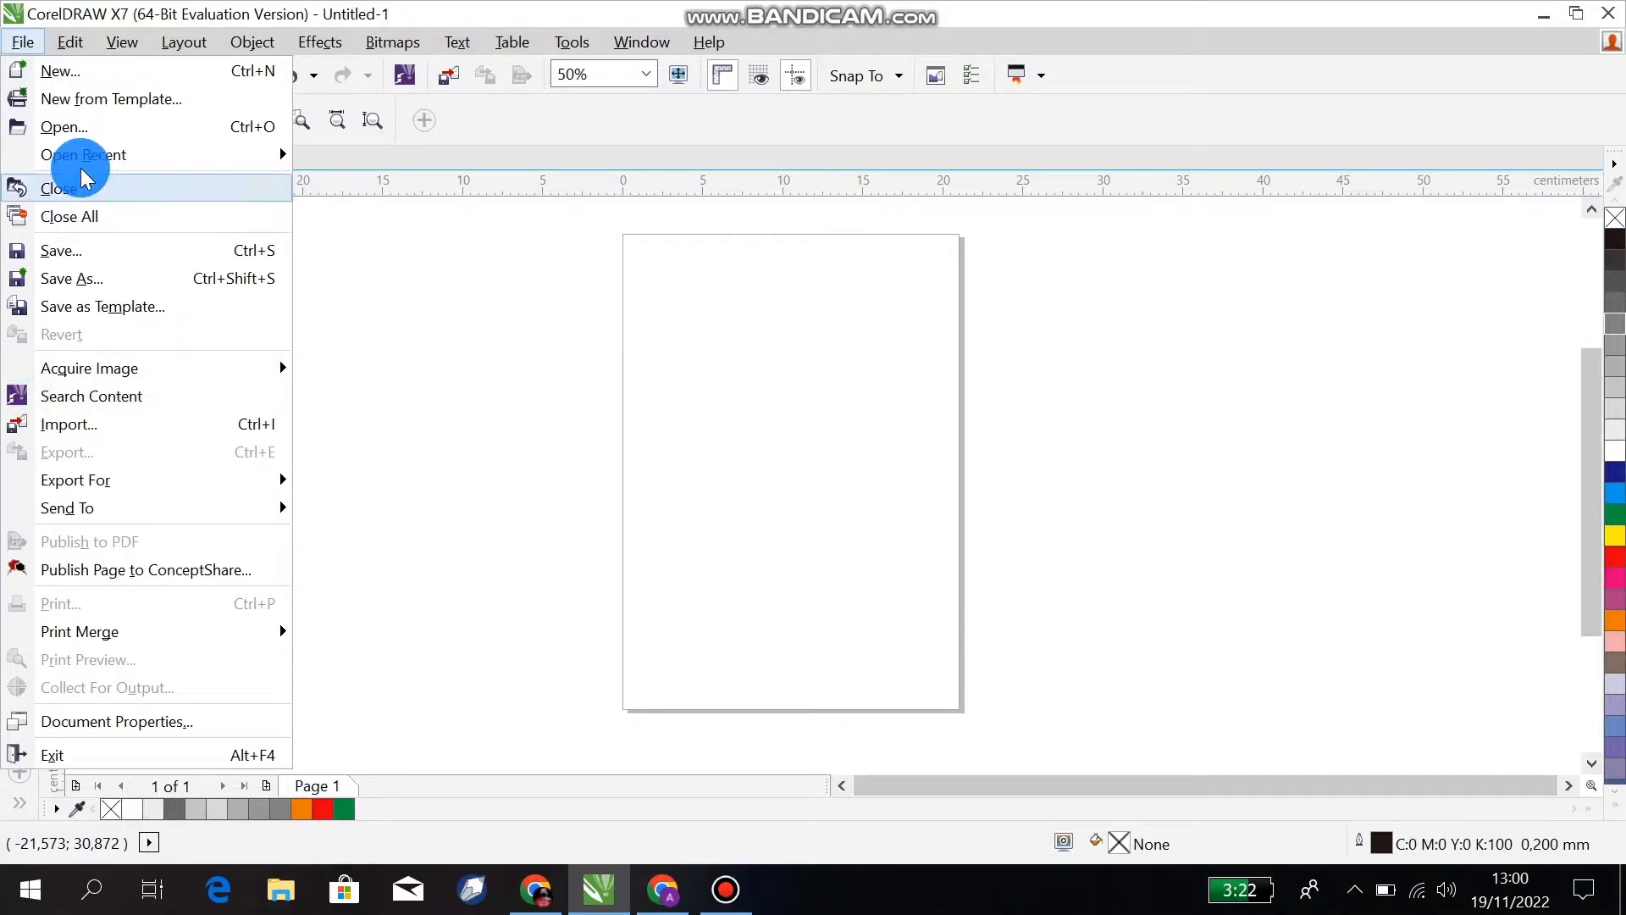
{"action": "left_click", "coordinate": [28, 44]}
{"action": "left_click", "coordinate": [30, 48]}
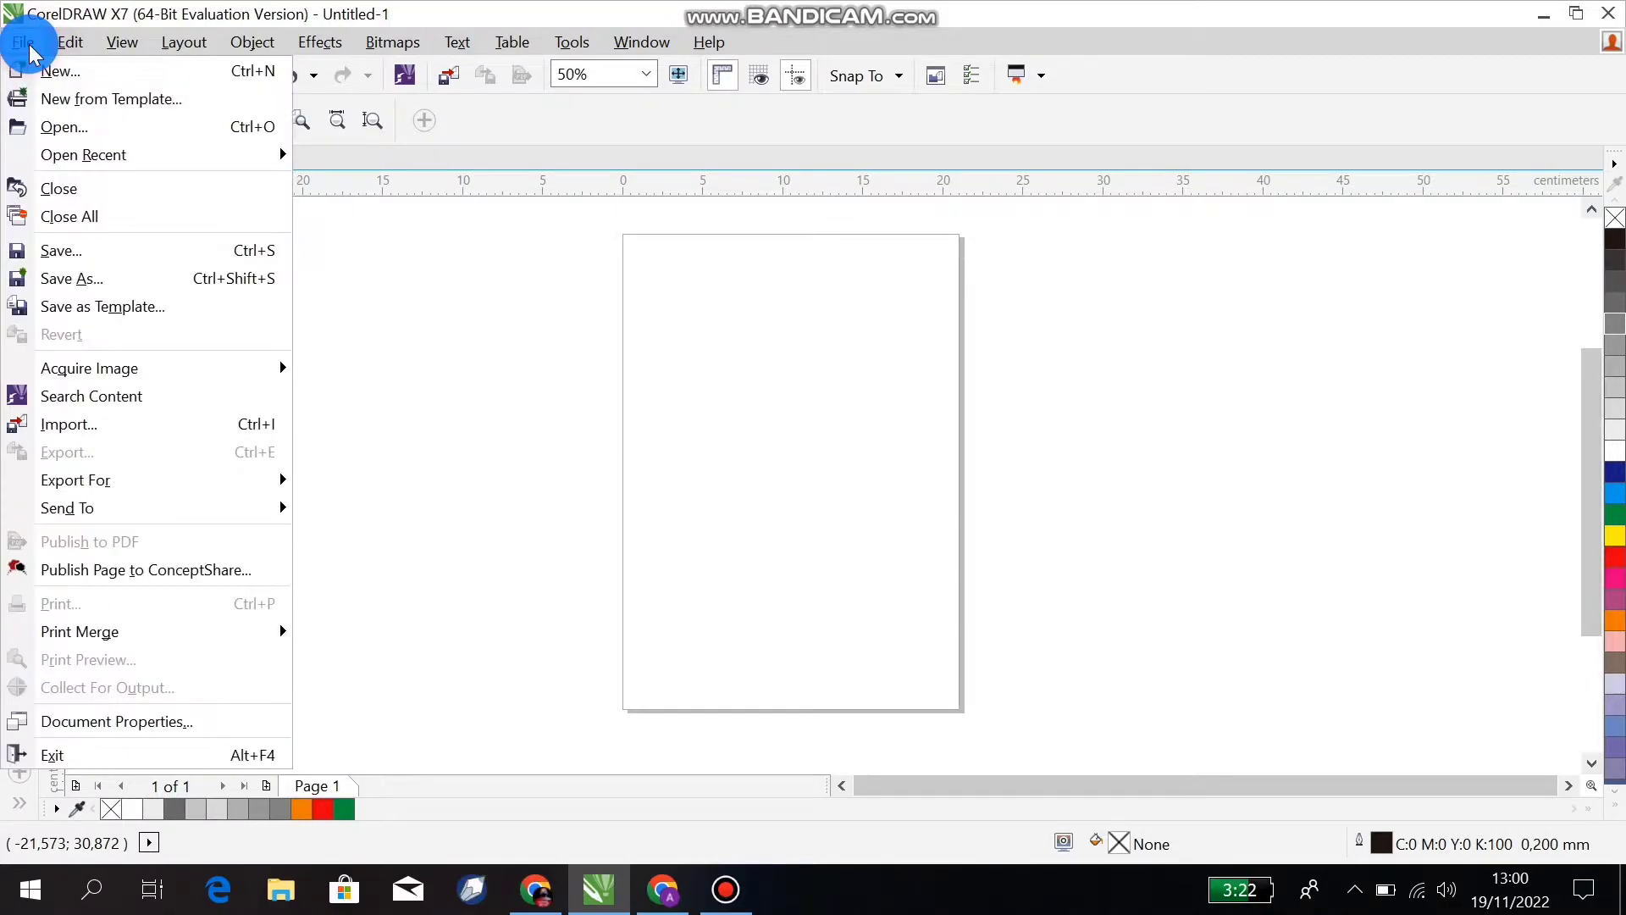
{"action": "left_click", "coordinate": [69, 428]}
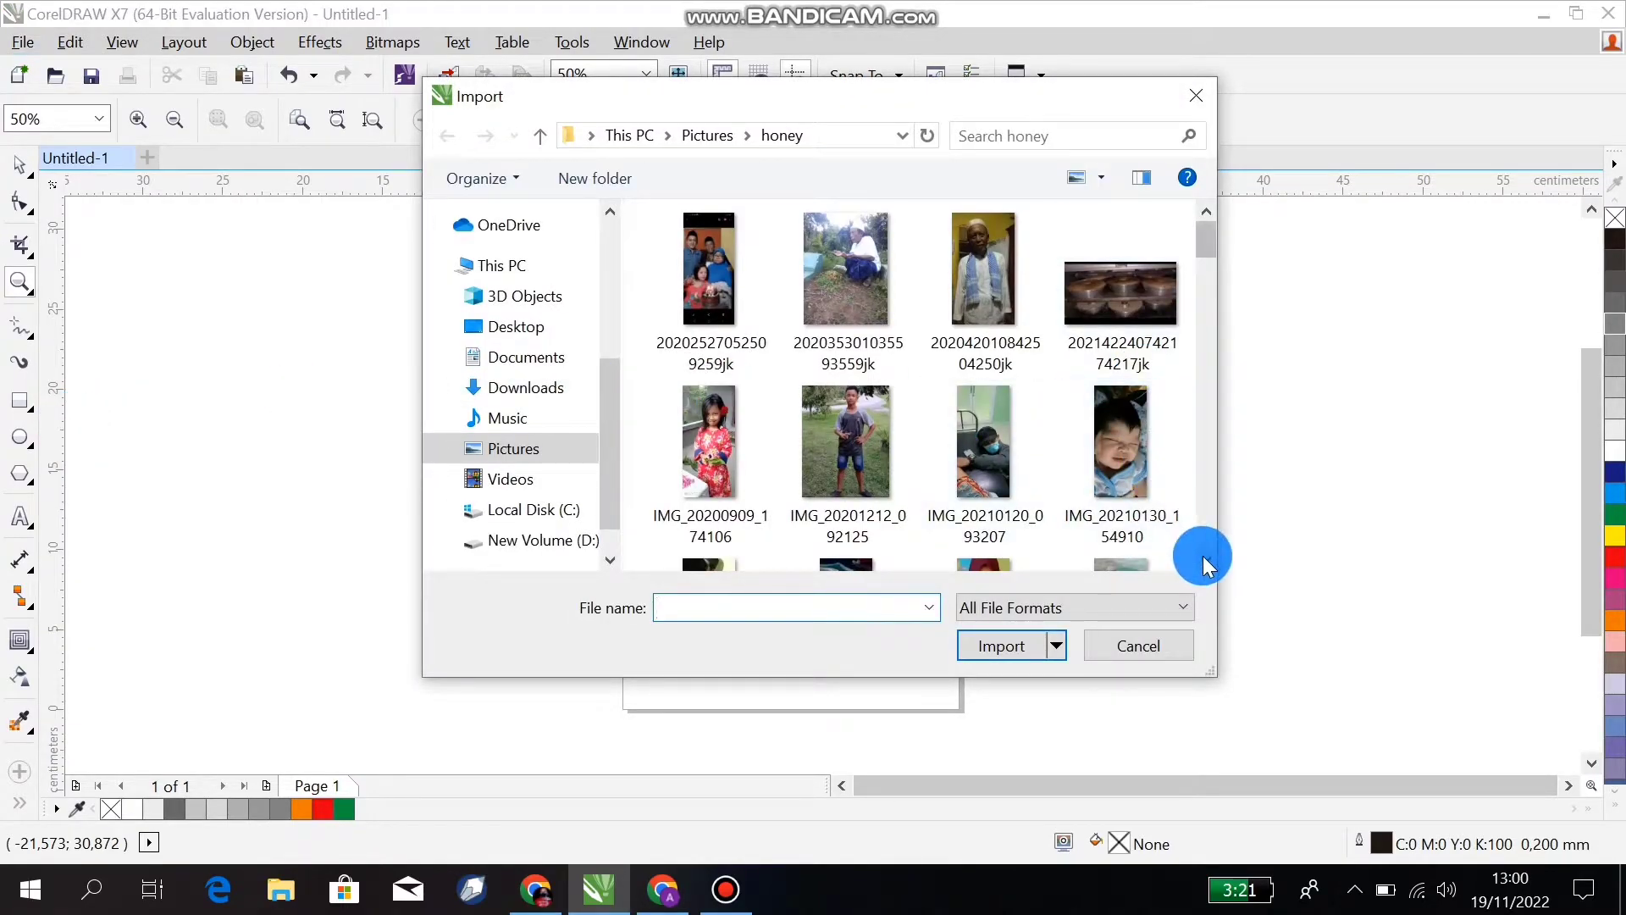
{"action": "scroll", "coordinate": [1202, 556], "scroll_direction": "down", "scroll_amount": 10}
{"action": "scroll", "coordinate": [1202, 555], "scroll_direction": "down", "scroll_amount": 4}
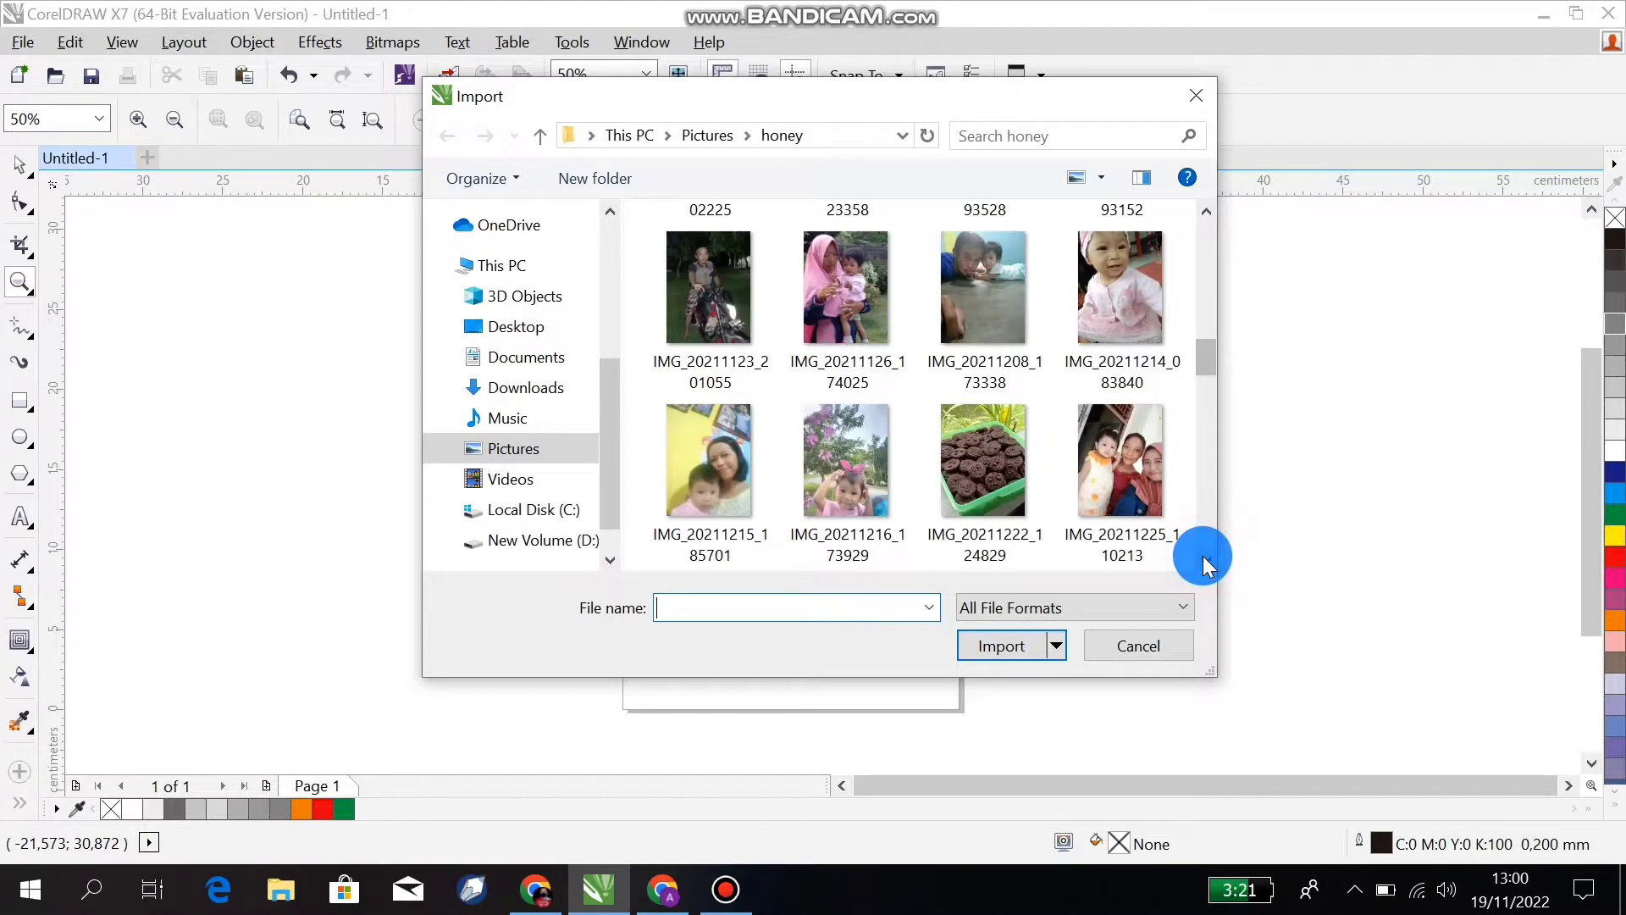
{"action": "left_click", "coordinate": [1124, 299]}
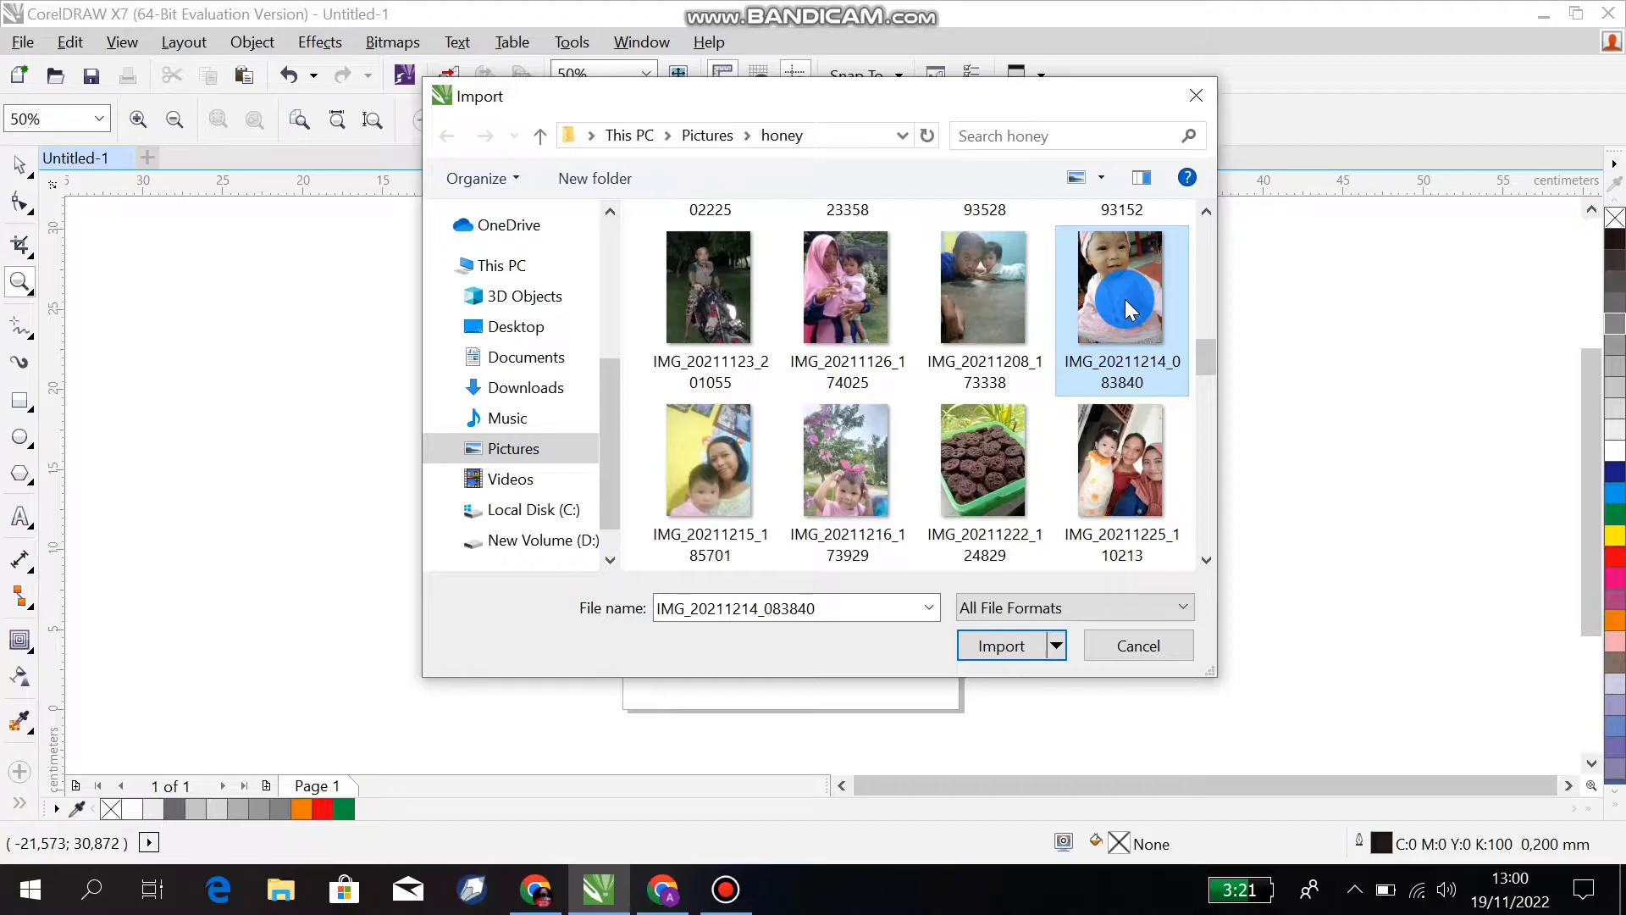
{"action": "left_click", "coordinate": [1002, 645]}
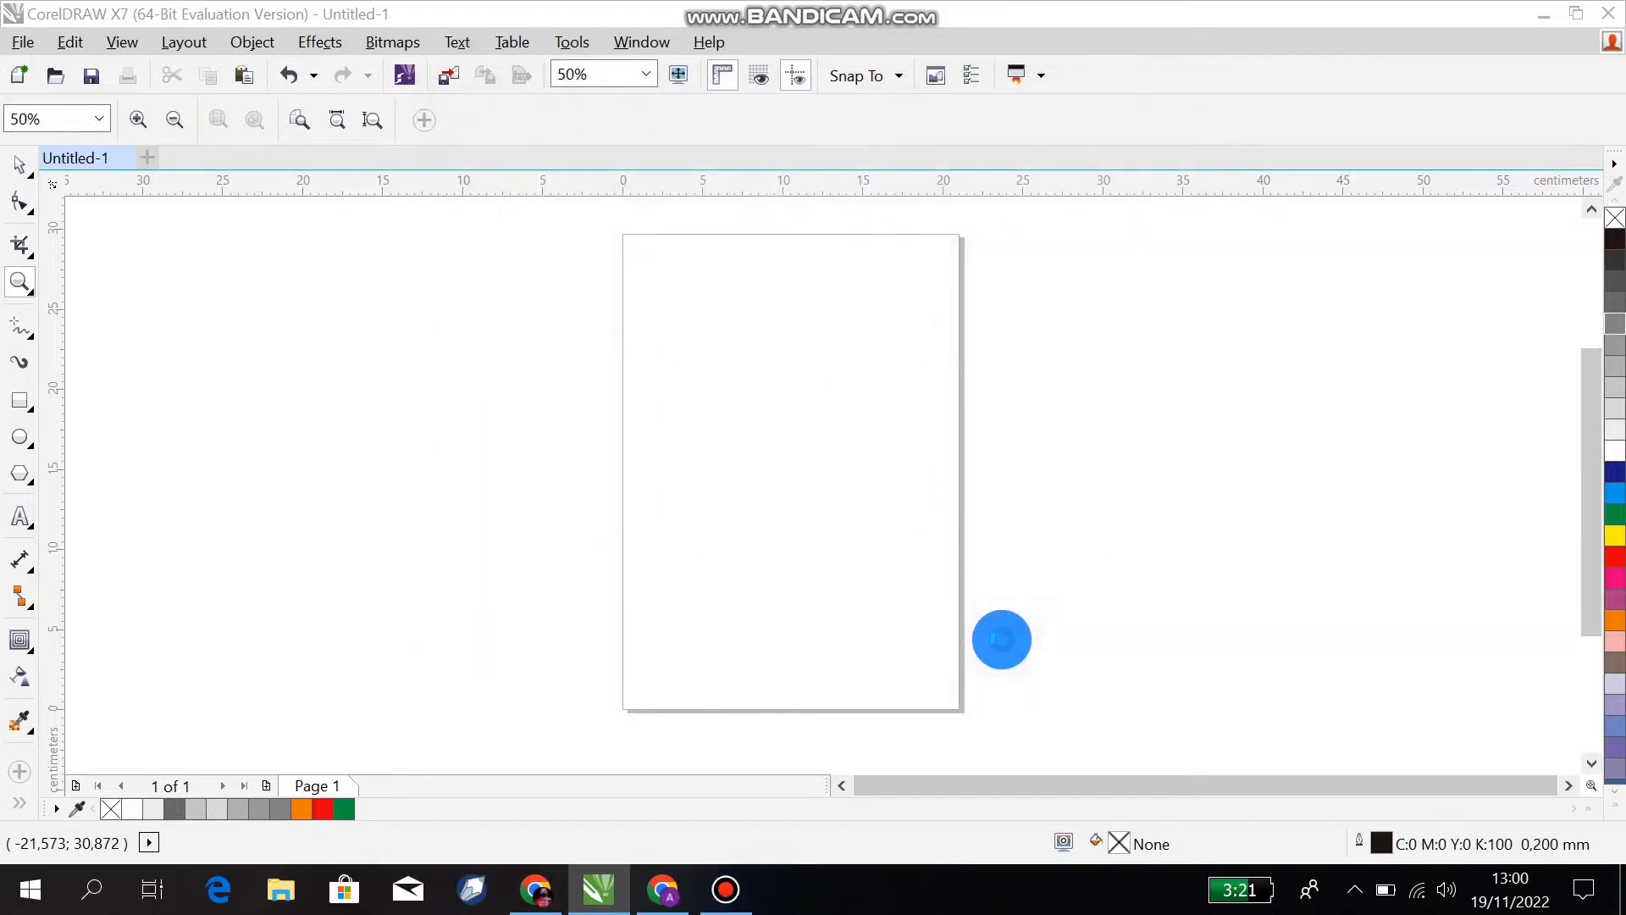
{"action": "left_click_drag", "start_coordinate": [789, 267], "coordinate": [943, 398]}
{"action": "left_click", "coordinate": [919, 500]}
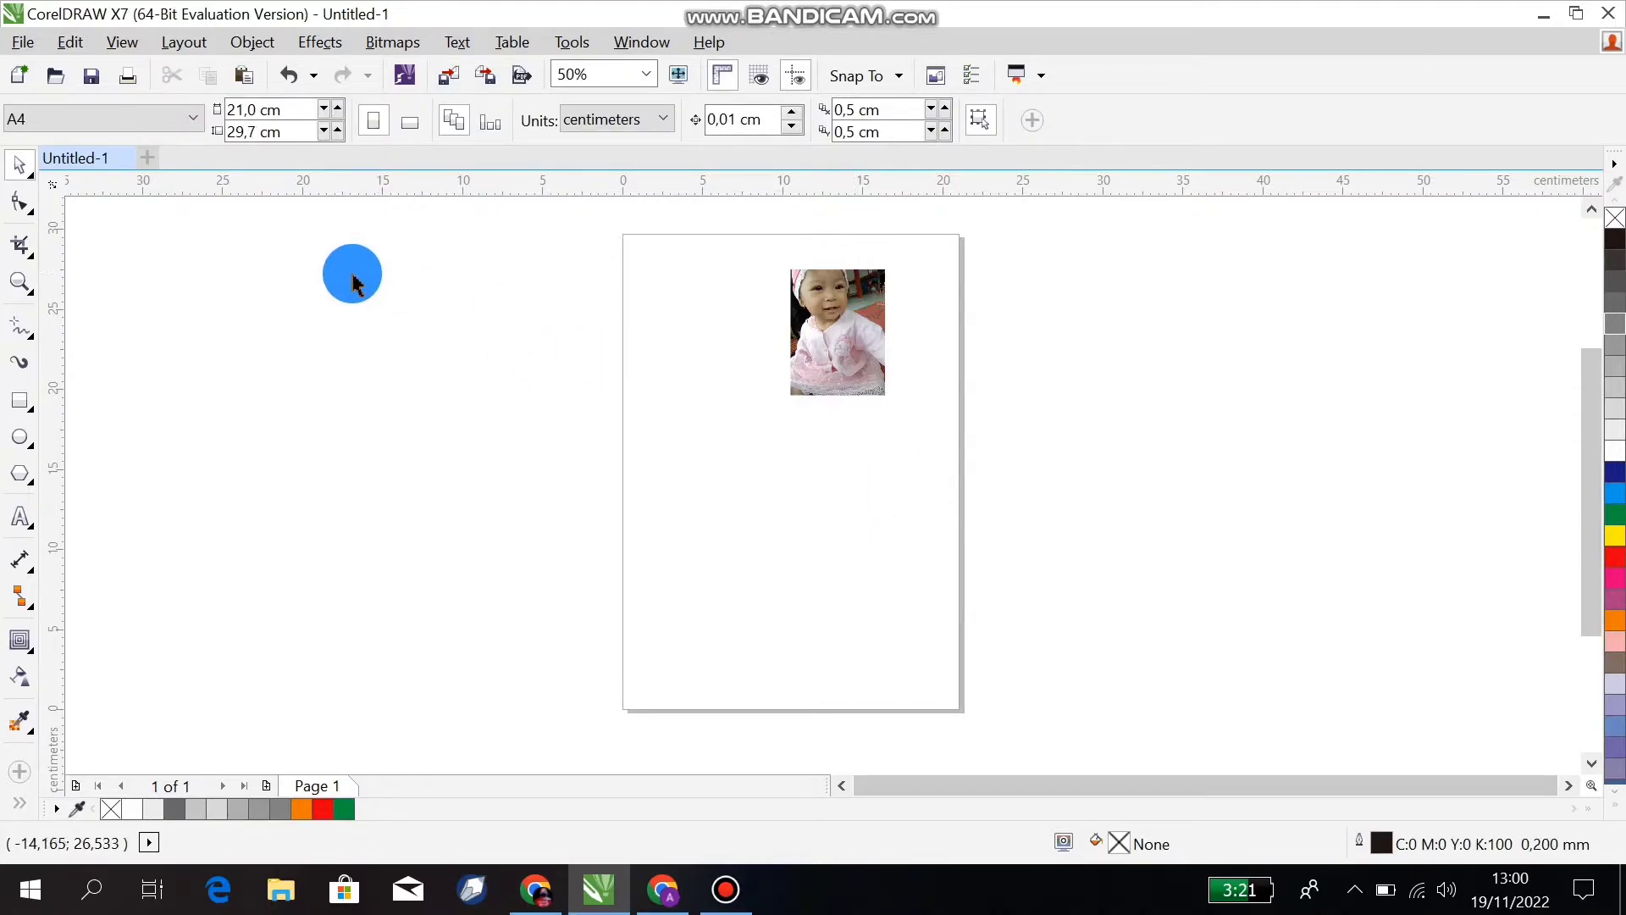
Draw a rectangle about 5 × 7.6 cm in the page's upper-left area, beside the photo.
{"action": "left_click", "coordinate": [32, 410]}
{"action": "left_click", "coordinate": [102, 398]}
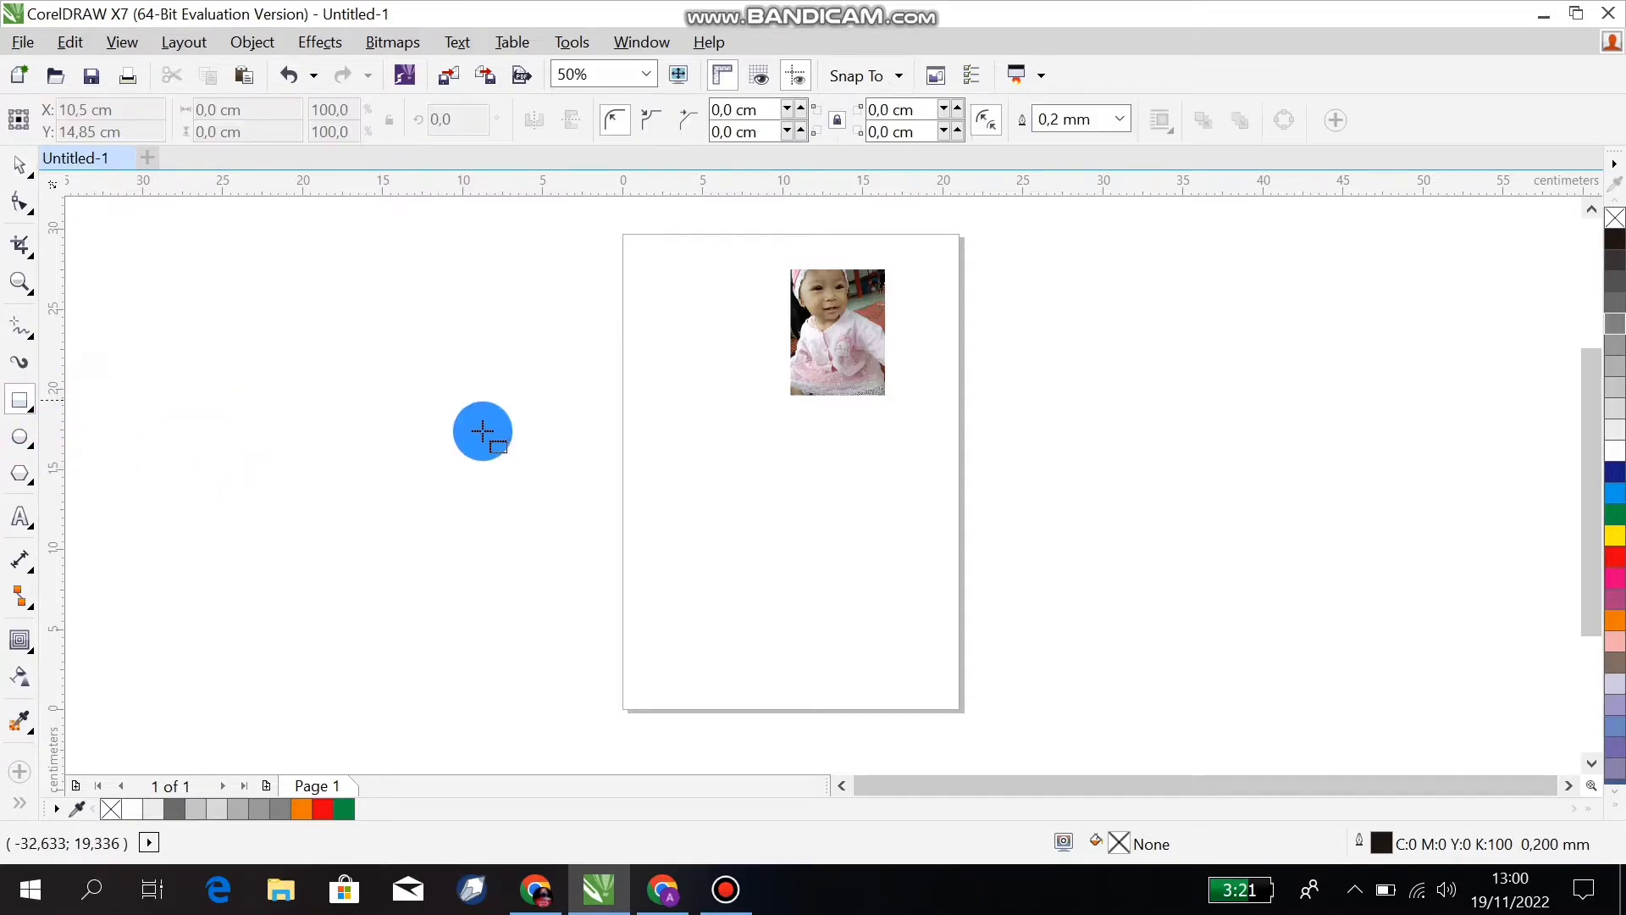
{"action": "left_click", "coordinate": [647, 258]}
{"action": "left_click_drag", "start_coordinate": [647, 258], "coordinate": [727, 379]}
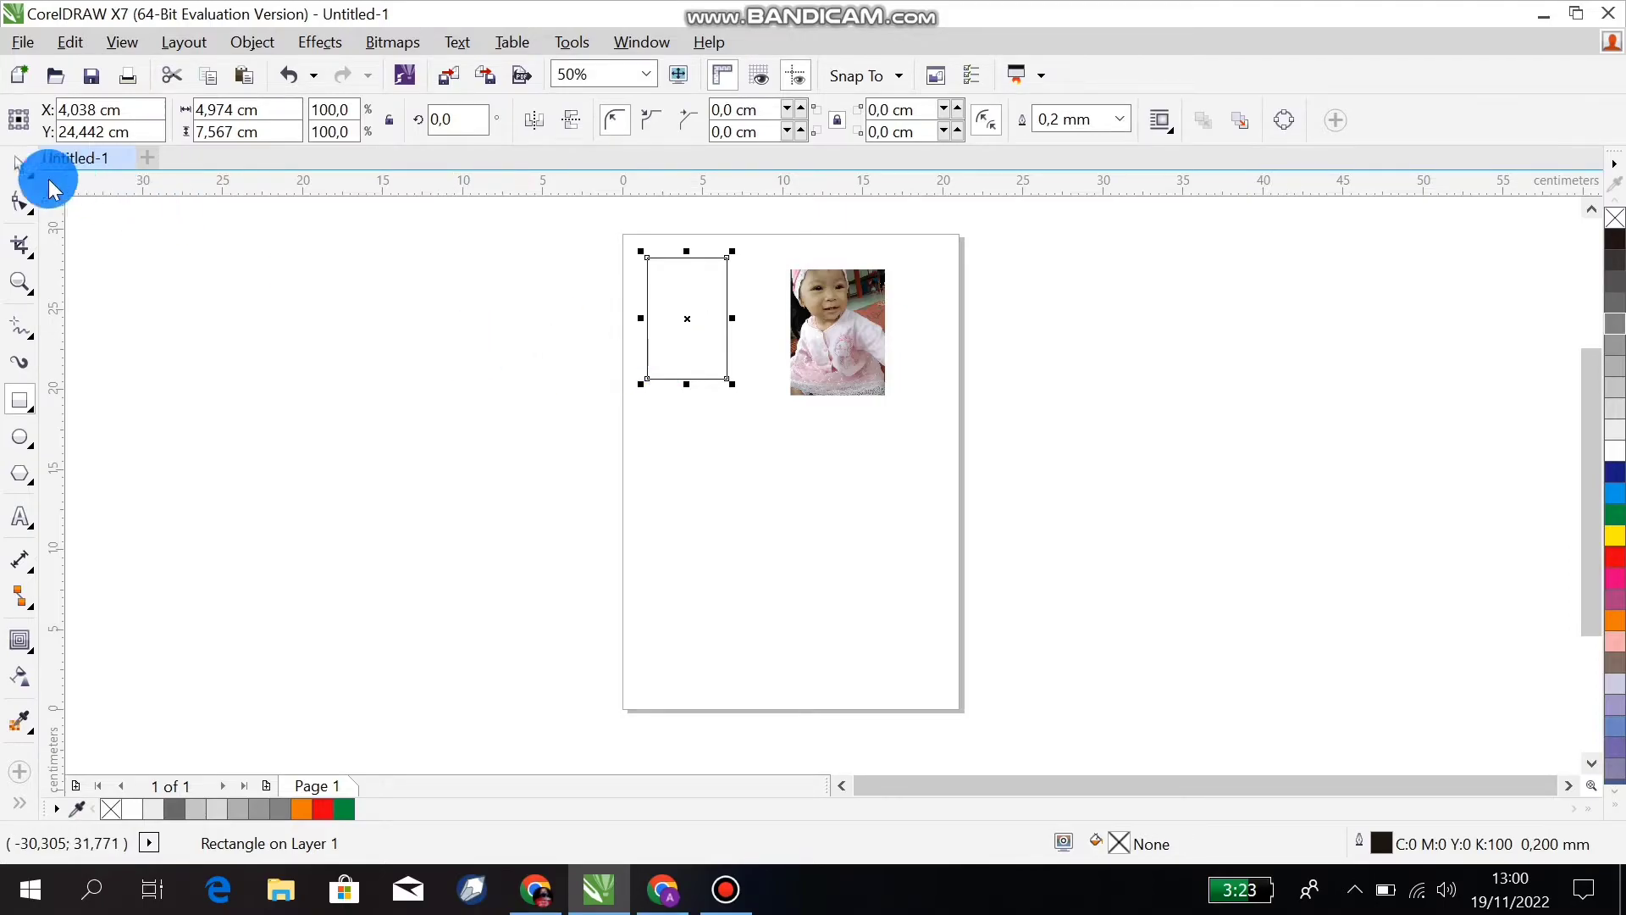
{"action": "left_click", "coordinate": [194, 325]}
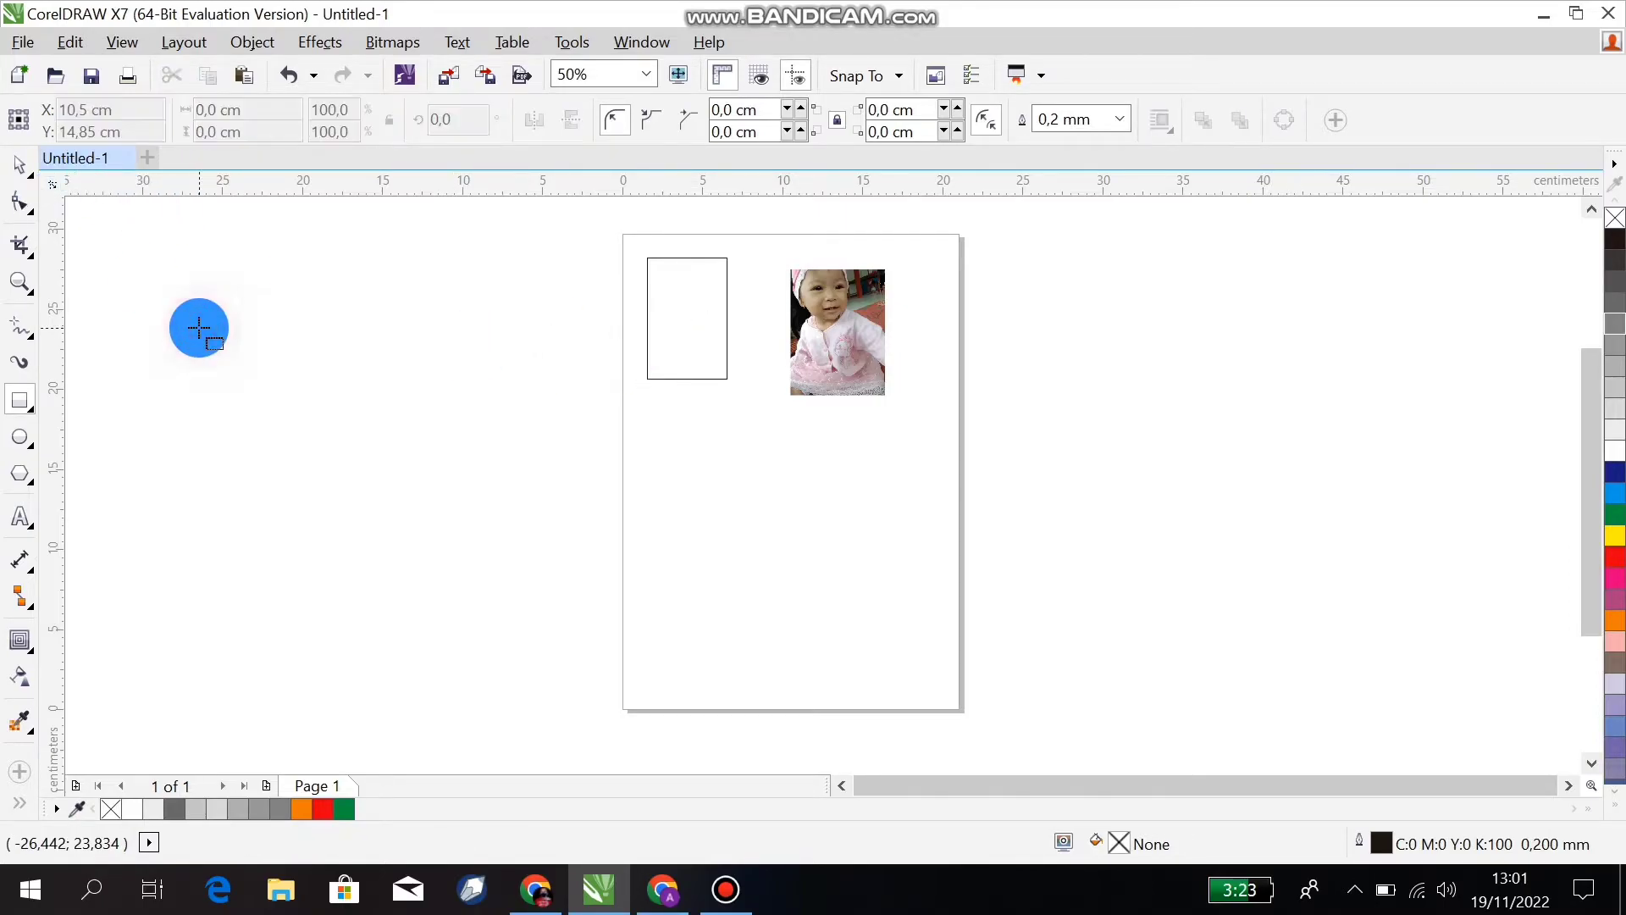
Move the rectangle off the page into the empty area beyond the page's left edge.
{"action": "left_click", "coordinate": [20, 166]}
{"action": "left_click", "coordinate": [633, 311]}
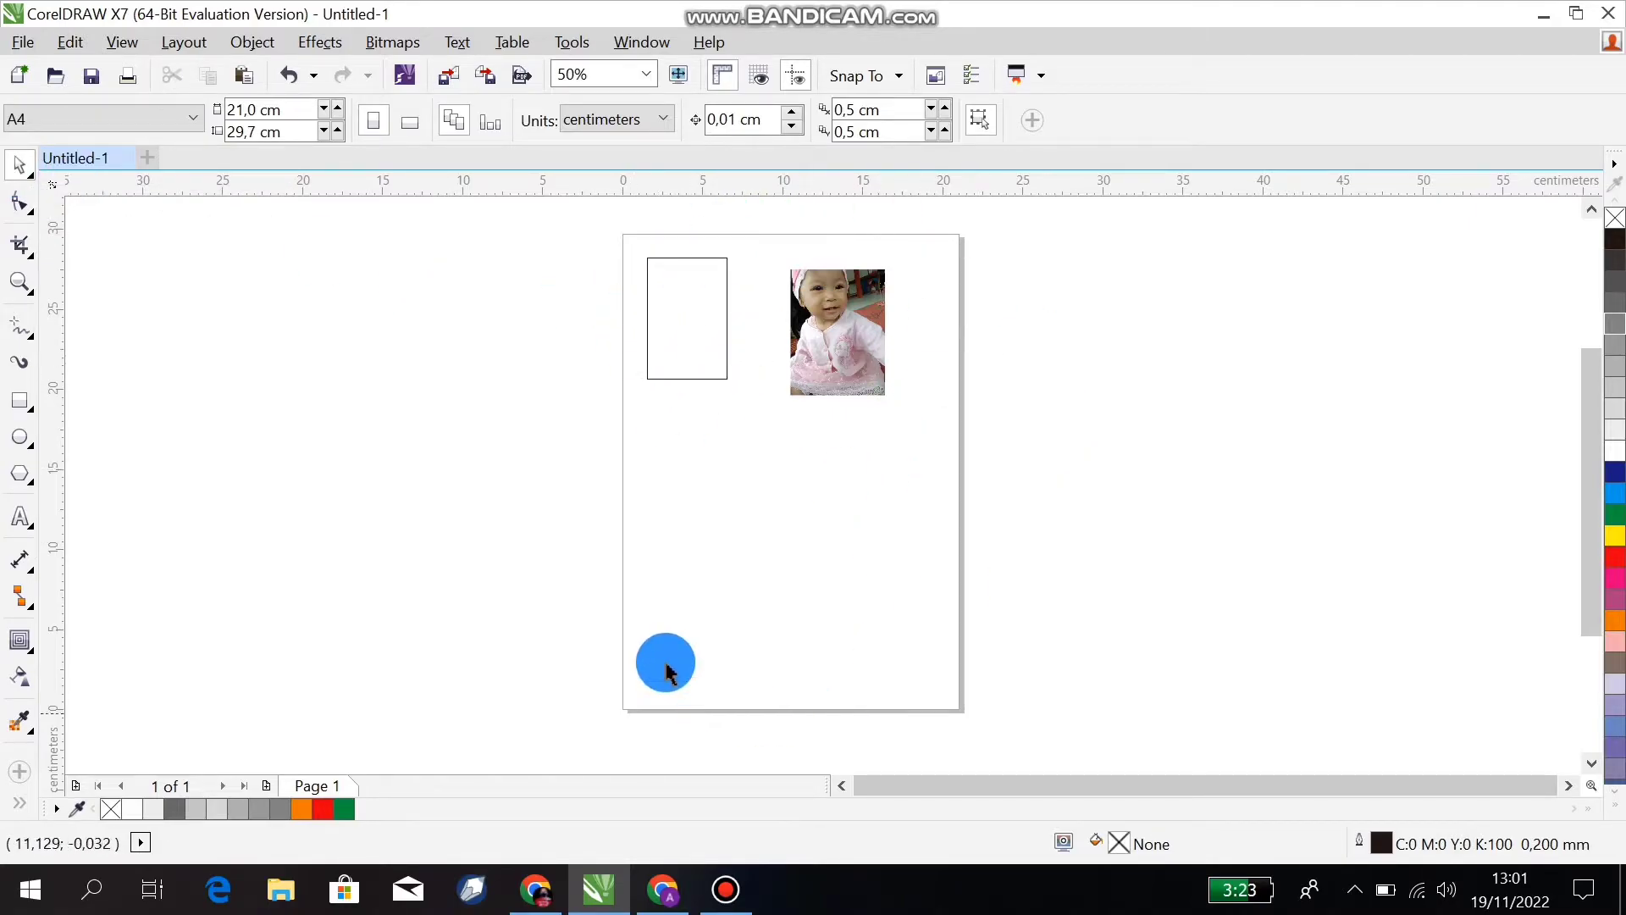
{"action": "left_click", "coordinate": [683, 324]}
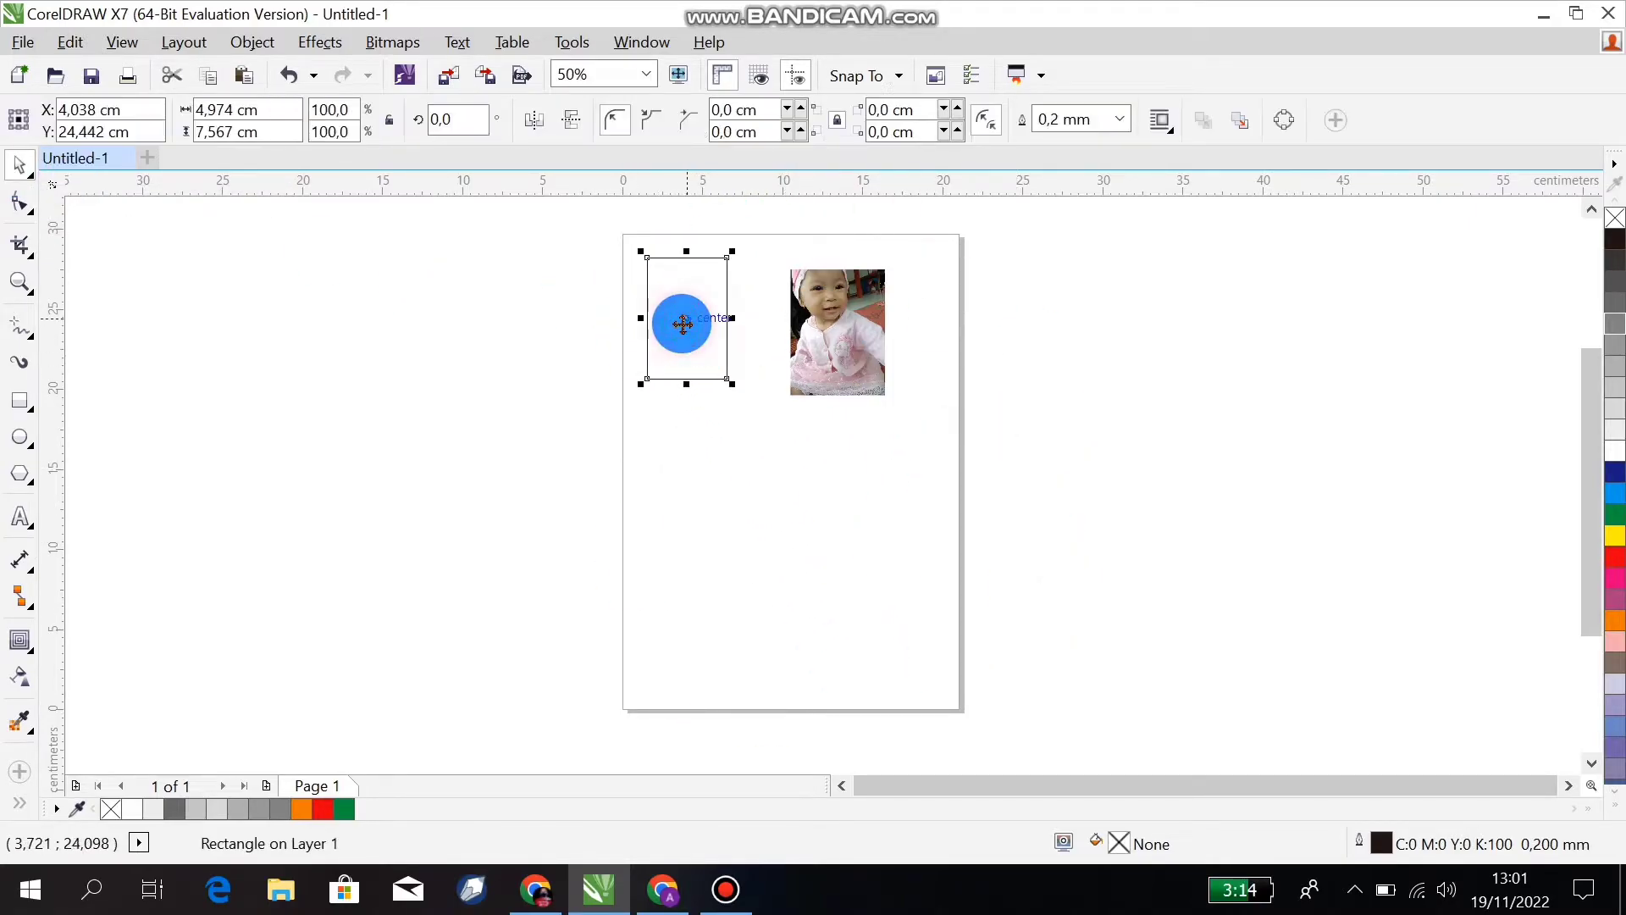
{"action": "mouse_move", "coordinate": [682, 323]}
{"action": "left_mouse_down"}
{"action": "mouse_move", "coordinate": [584, 290]}
{"action": "mouse_move", "coordinate": [511, 303]}
{"action": "left_mouse_up"}
{"action": "left_click", "coordinate": [559, 461]}
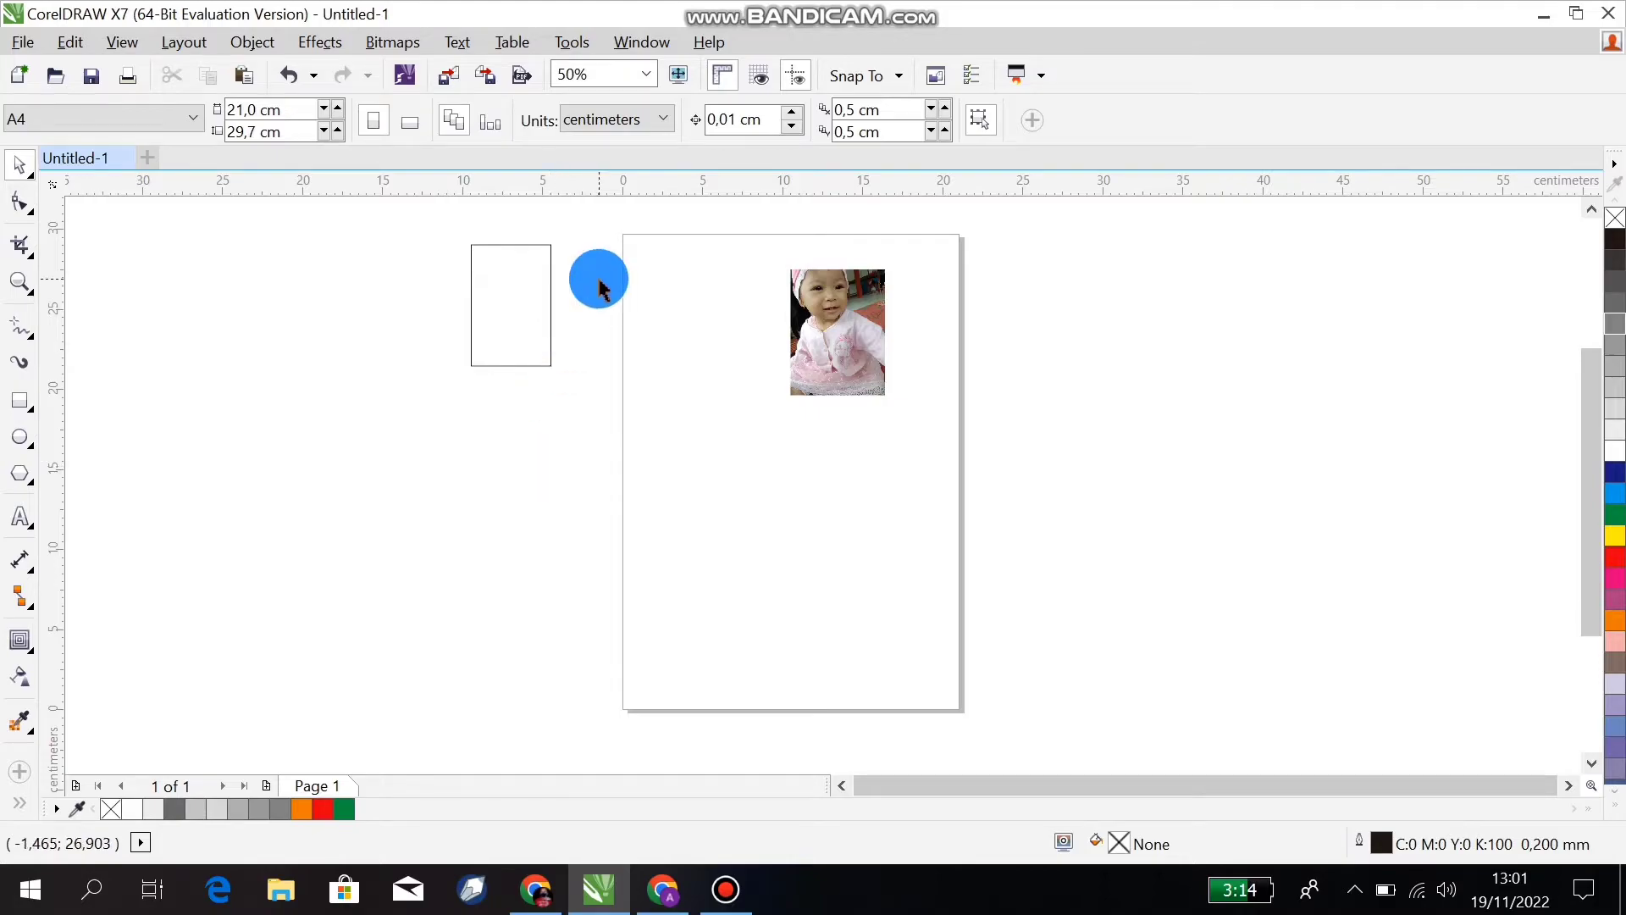
Choose centimeters as the document units and resize the rectangle to 4 cm wide and 6 cm high.
{"action": "left_click", "coordinate": [661, 122]}
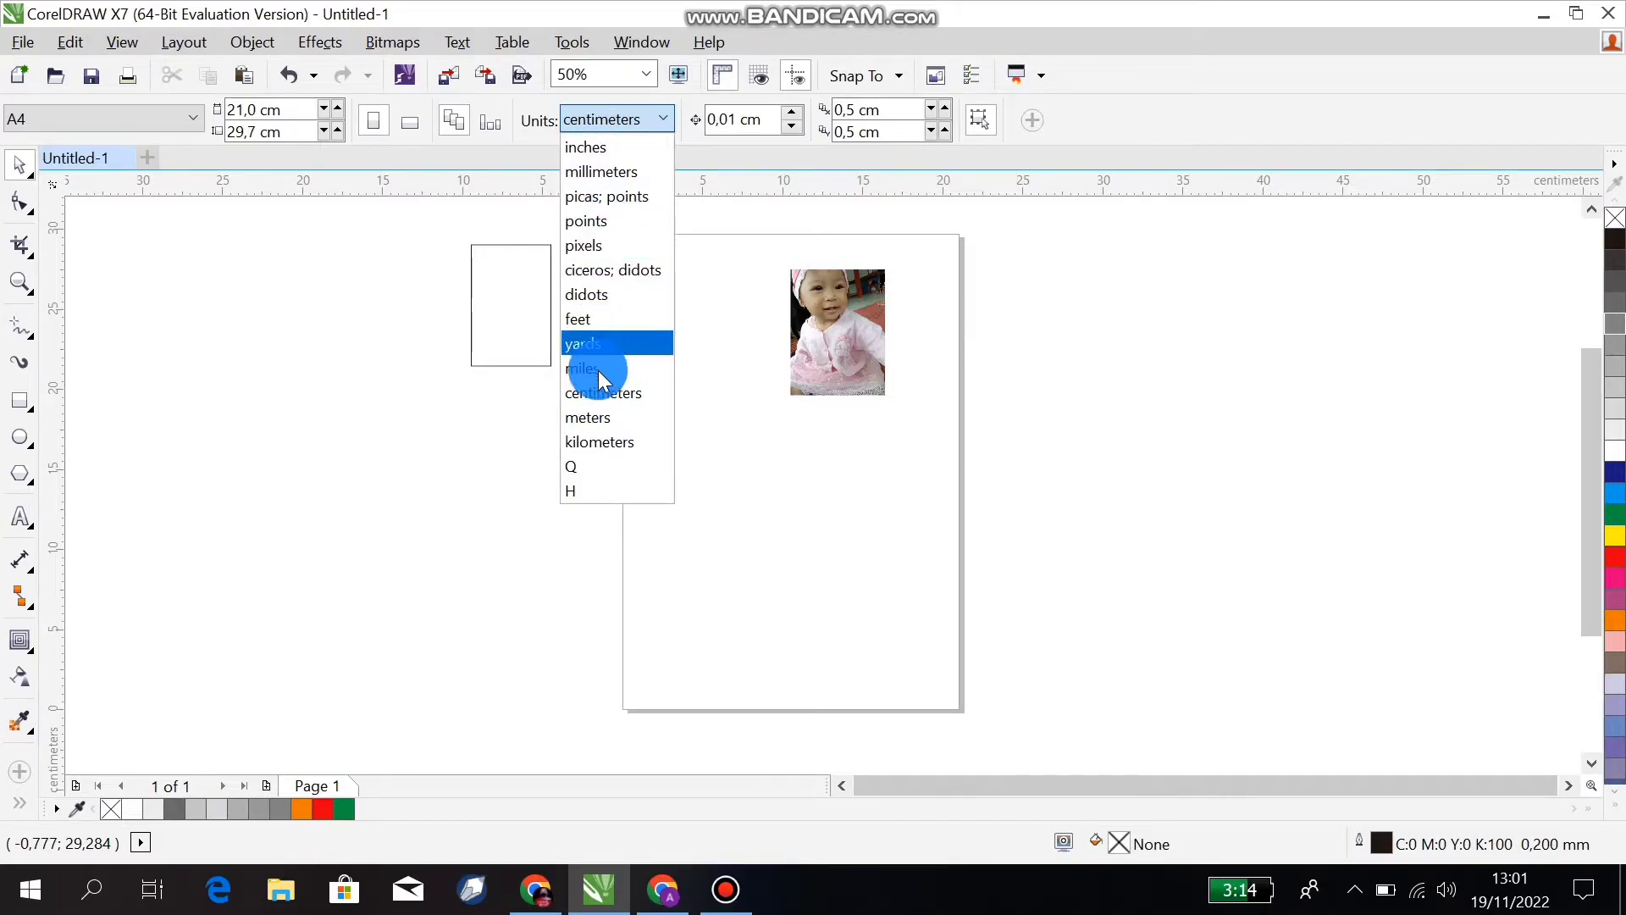
{"action": "left_click", "coordinate": [602, 395]}
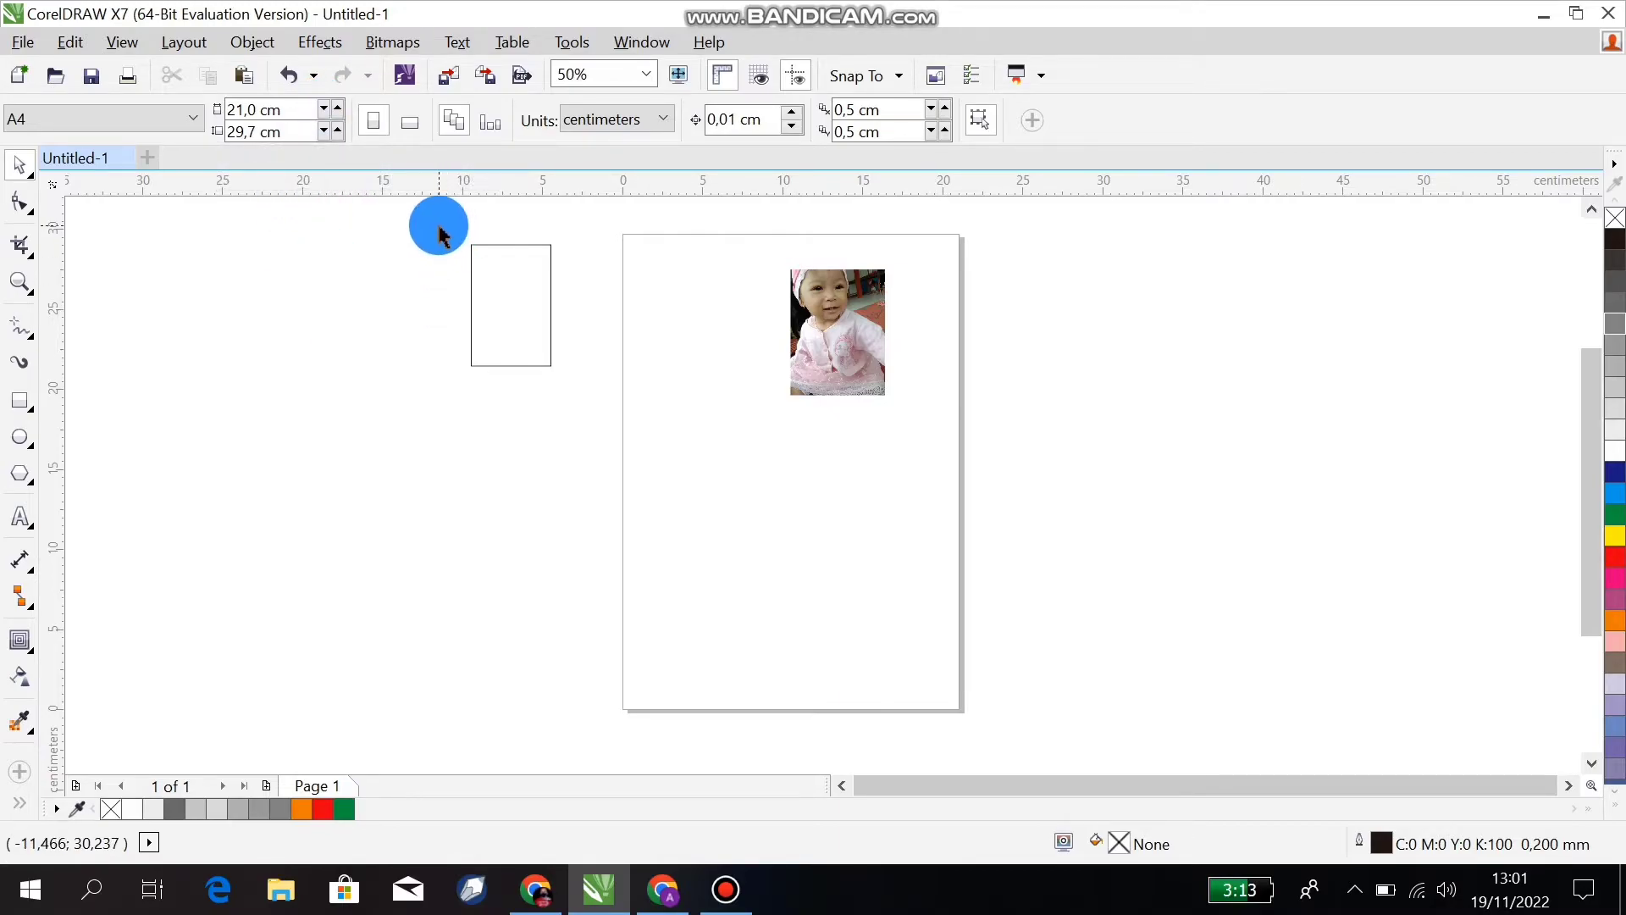
{"action": "left_click", "coordinate": [20, 280]}
{"action": "left_click", "coordinate": [514, 312]}
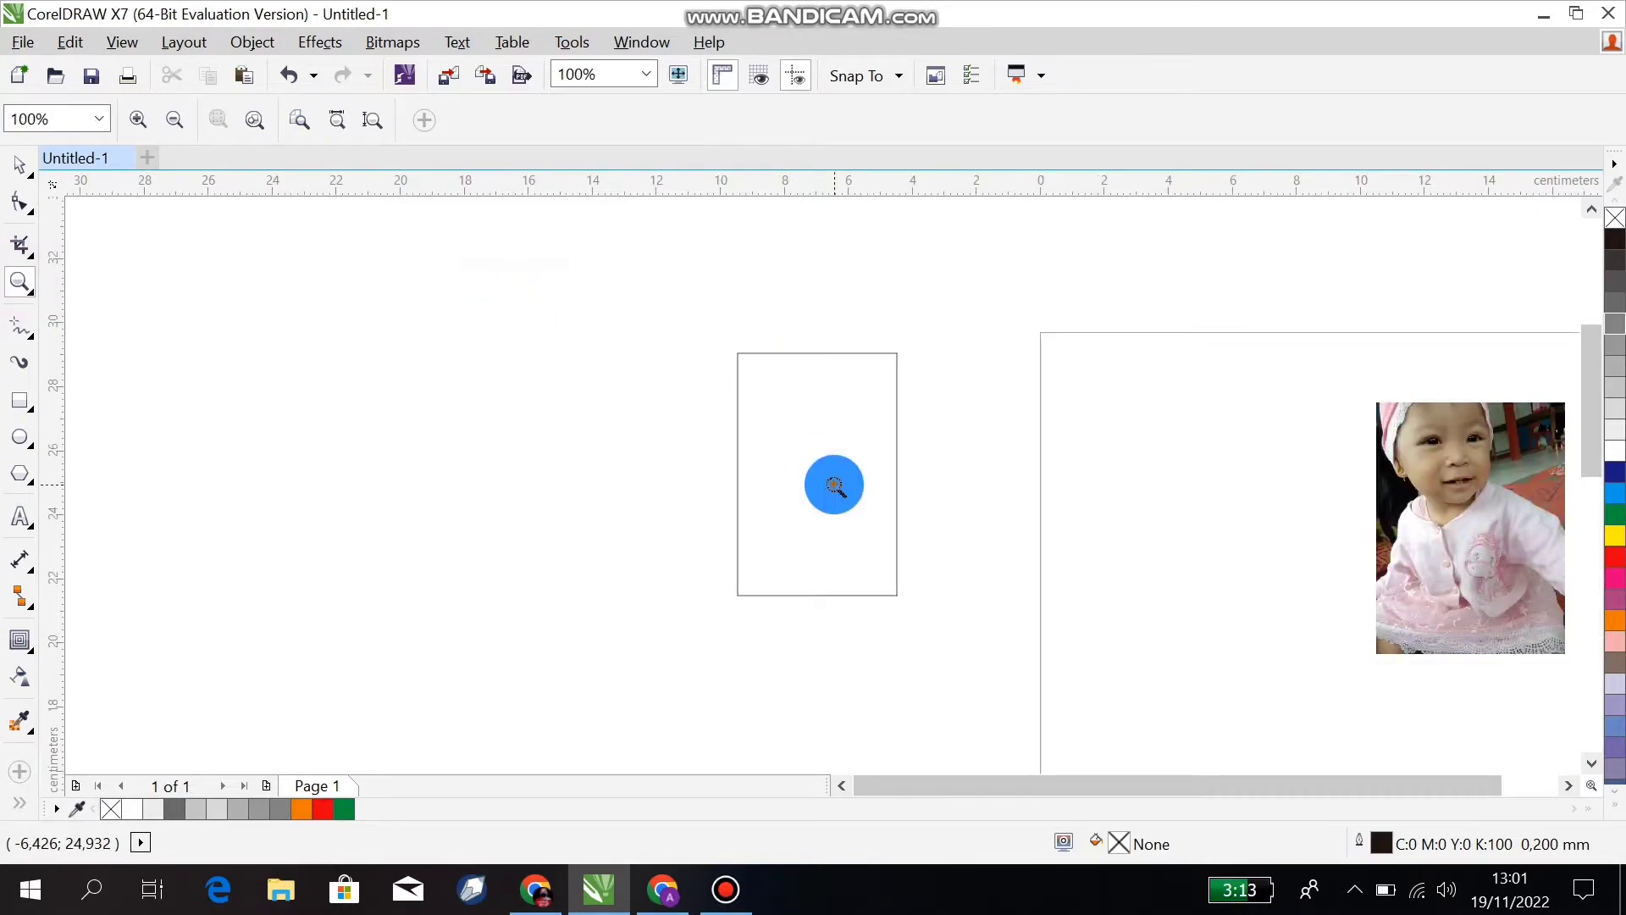
{"action": "mouse_move", "coordinate": [1116, 786]}
{"action": "left_mouse_down"}
{"action": "mouse_move", "coordinate": [1180, 780]}
{"action": "mouse_move", "coordinate": [1130, 780]}
{"action": "left_mouse_up"}
{"action": "left_click", "coordinate": [19, 164]}
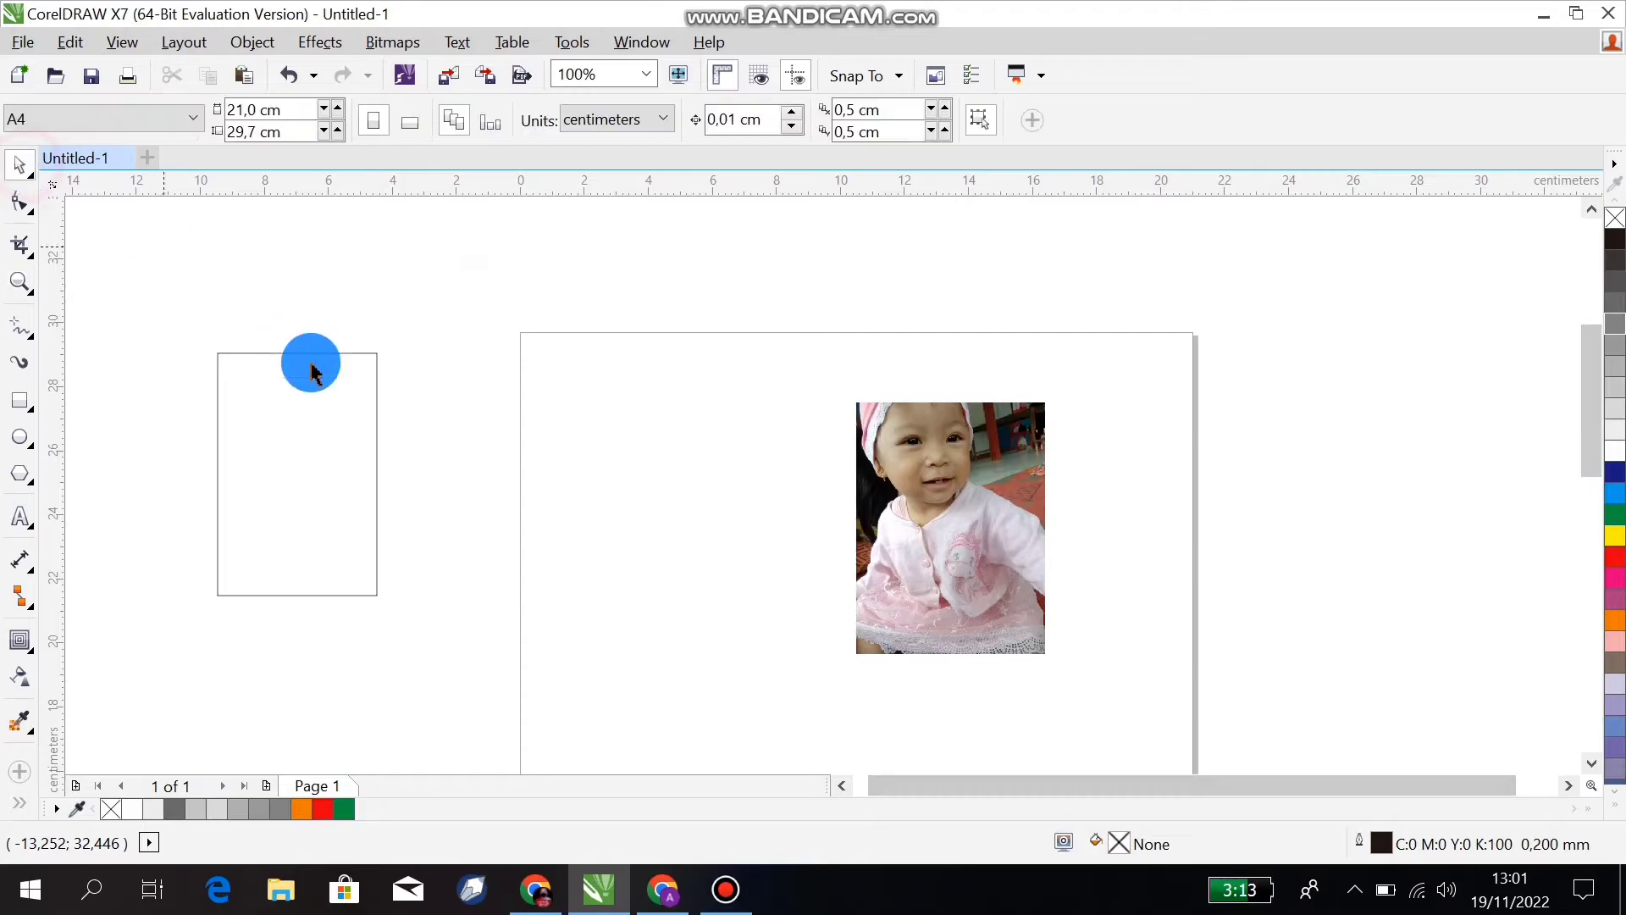
{"action": "left_click_drag", "start_coordinate": [174, 330], "coordinate": [416, 630]}
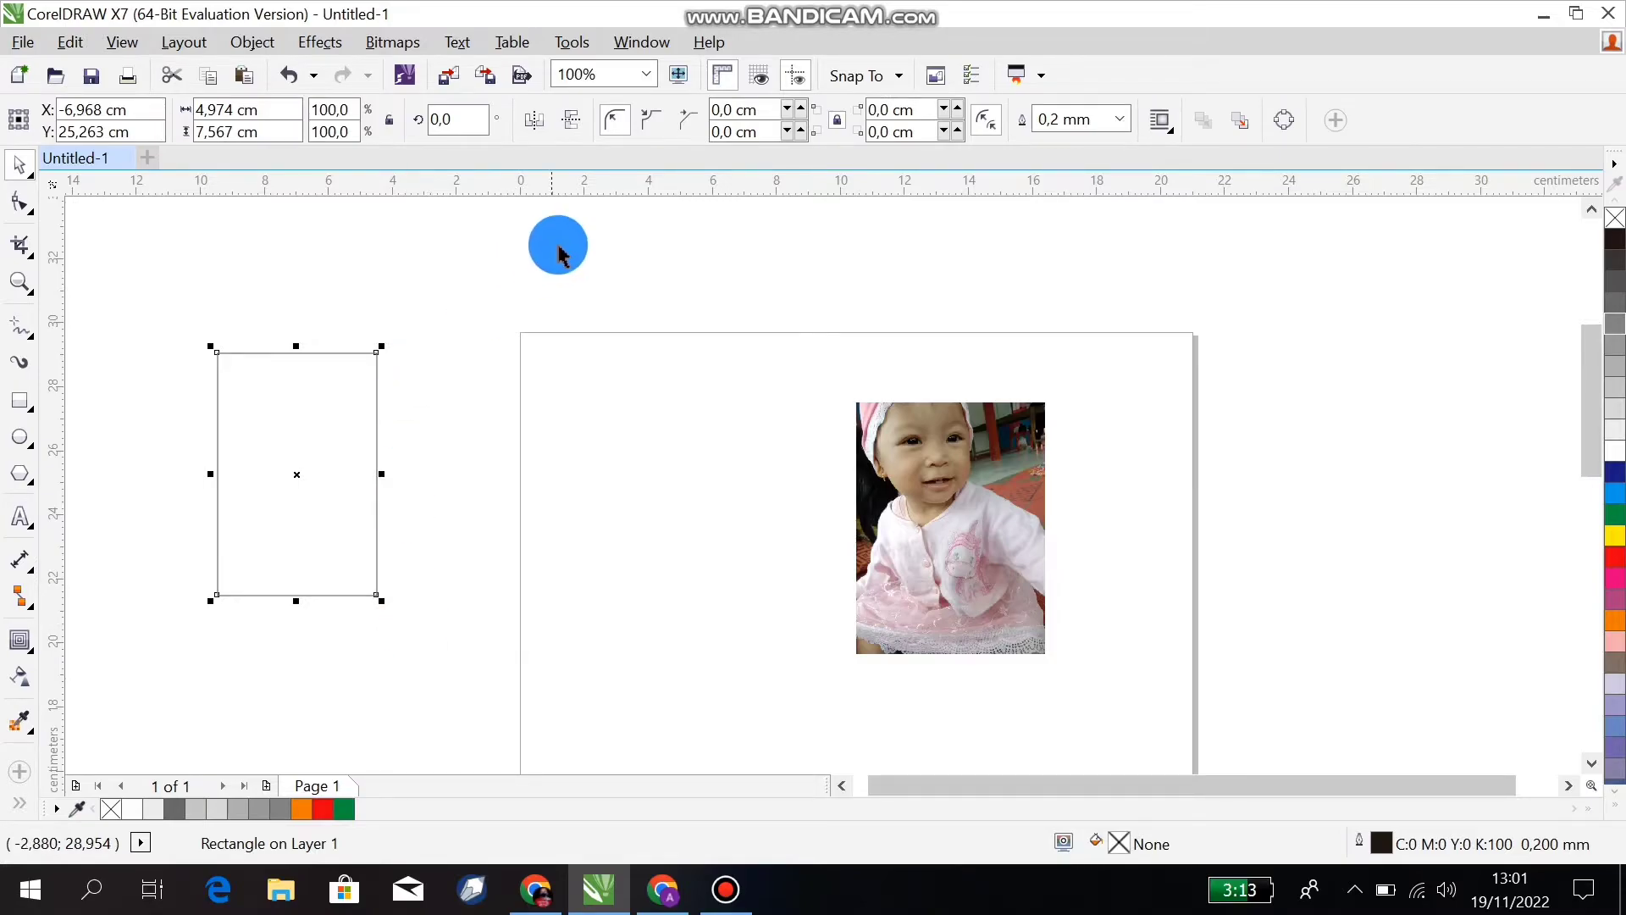
{"action": "left_click_drag", "start_coordinate": [256, 106], "coordinate": [189, 133]}
{"action": "type", "text": "4"}
{"action": "left_click", "coordinate": [255, 134]}
{"action": "type", "text": "6"}
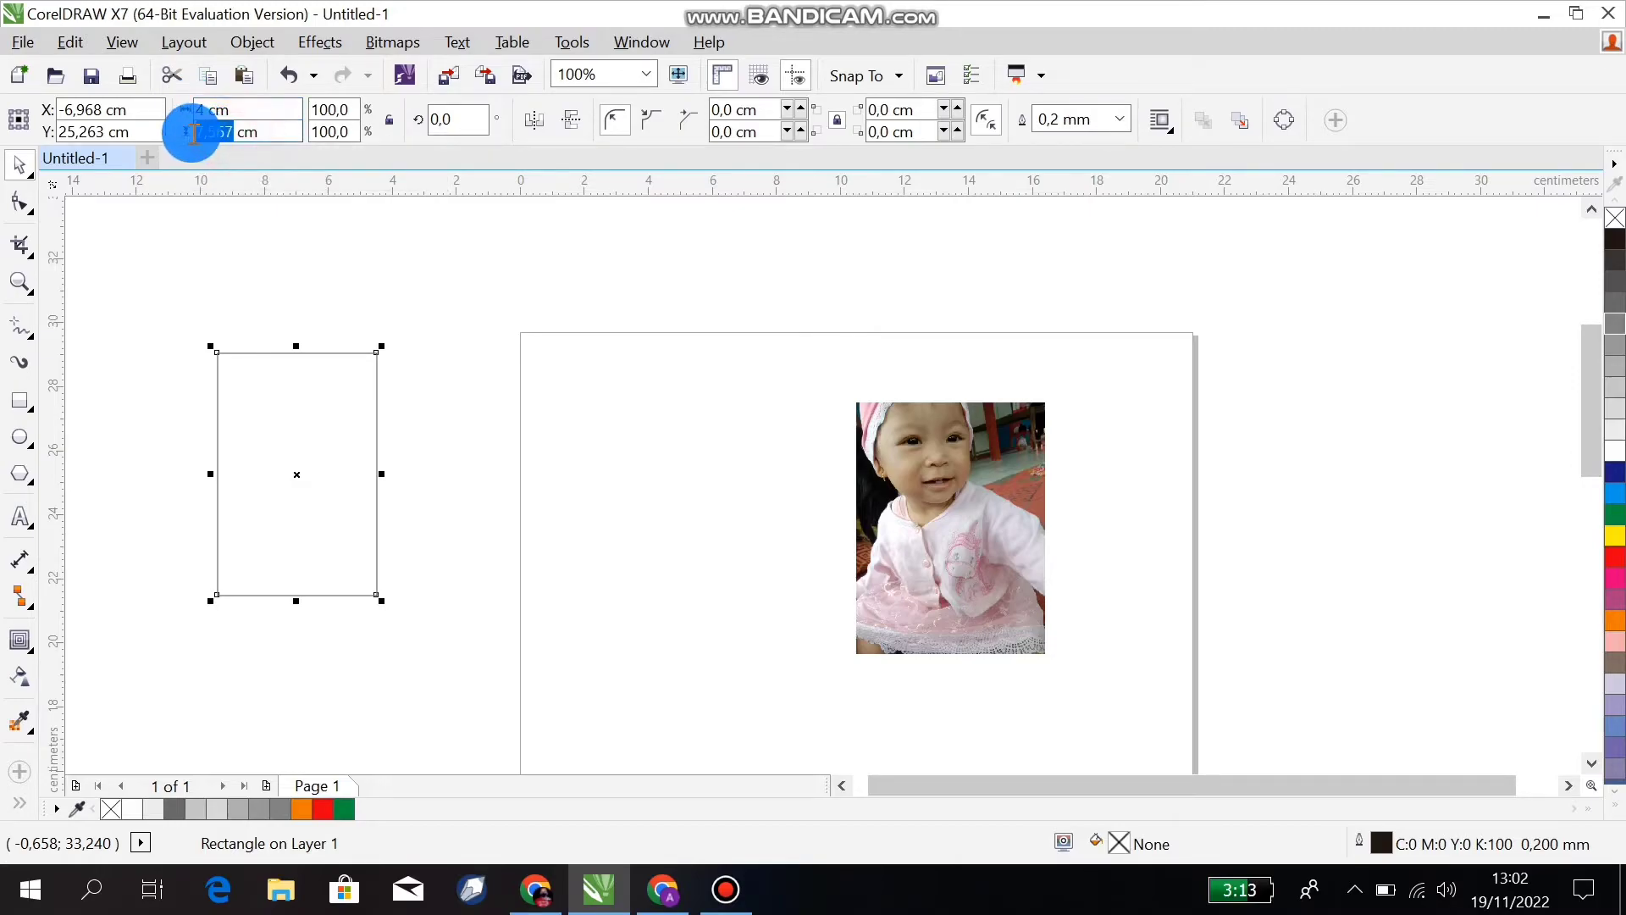
{"action": "key", "text": "Return"}
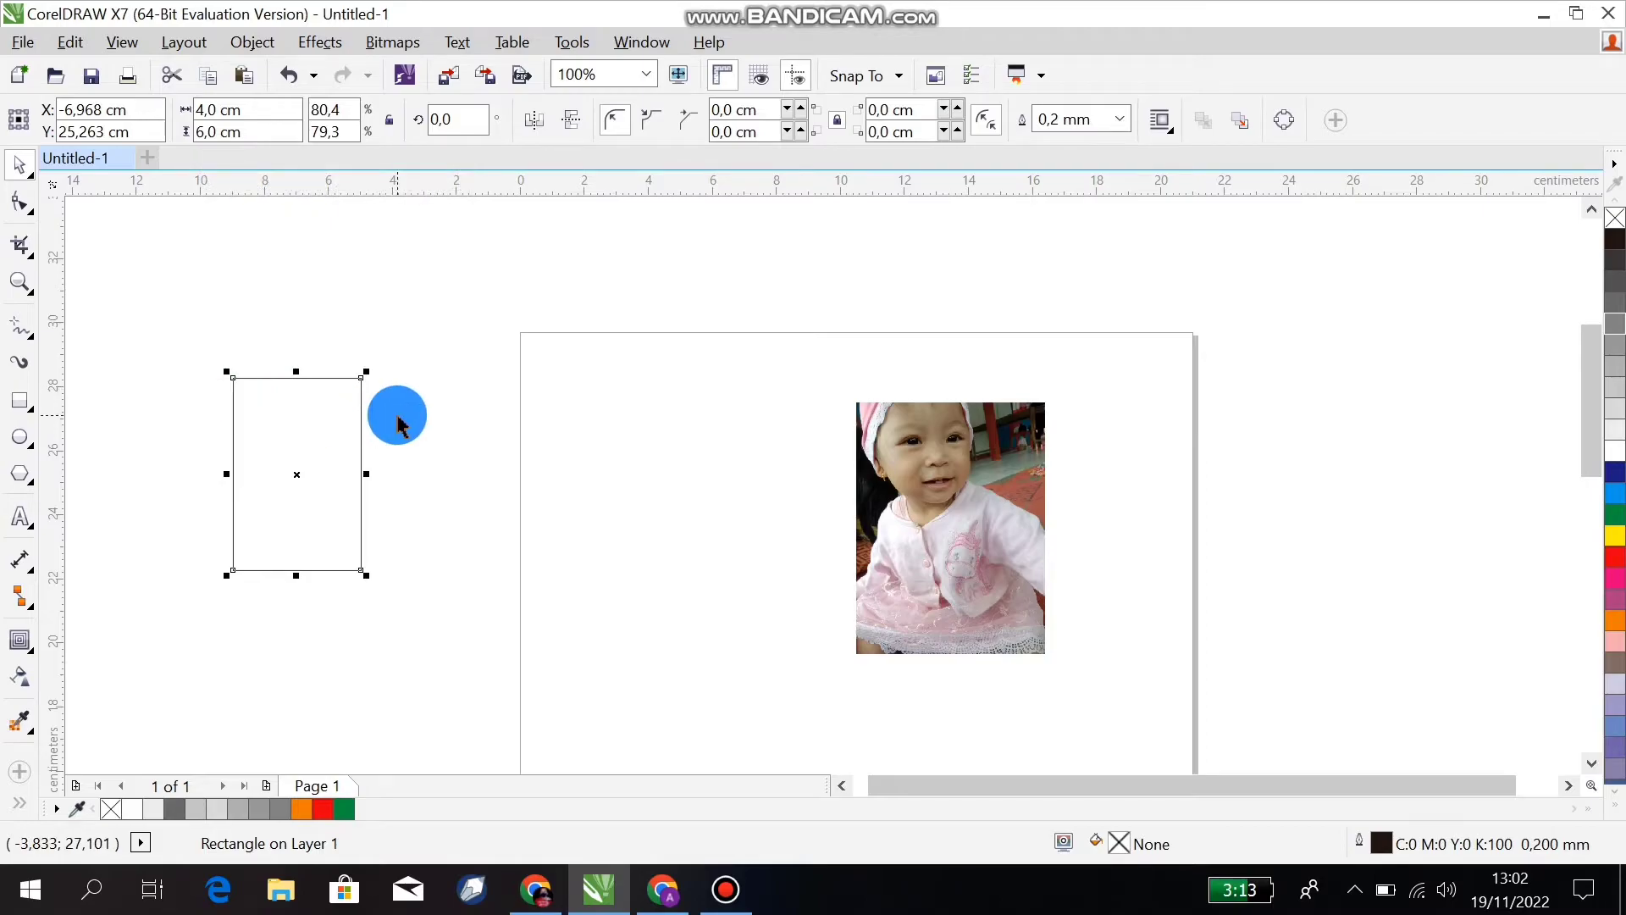
{"action": "left_click", "coordinate": [374, 294]}
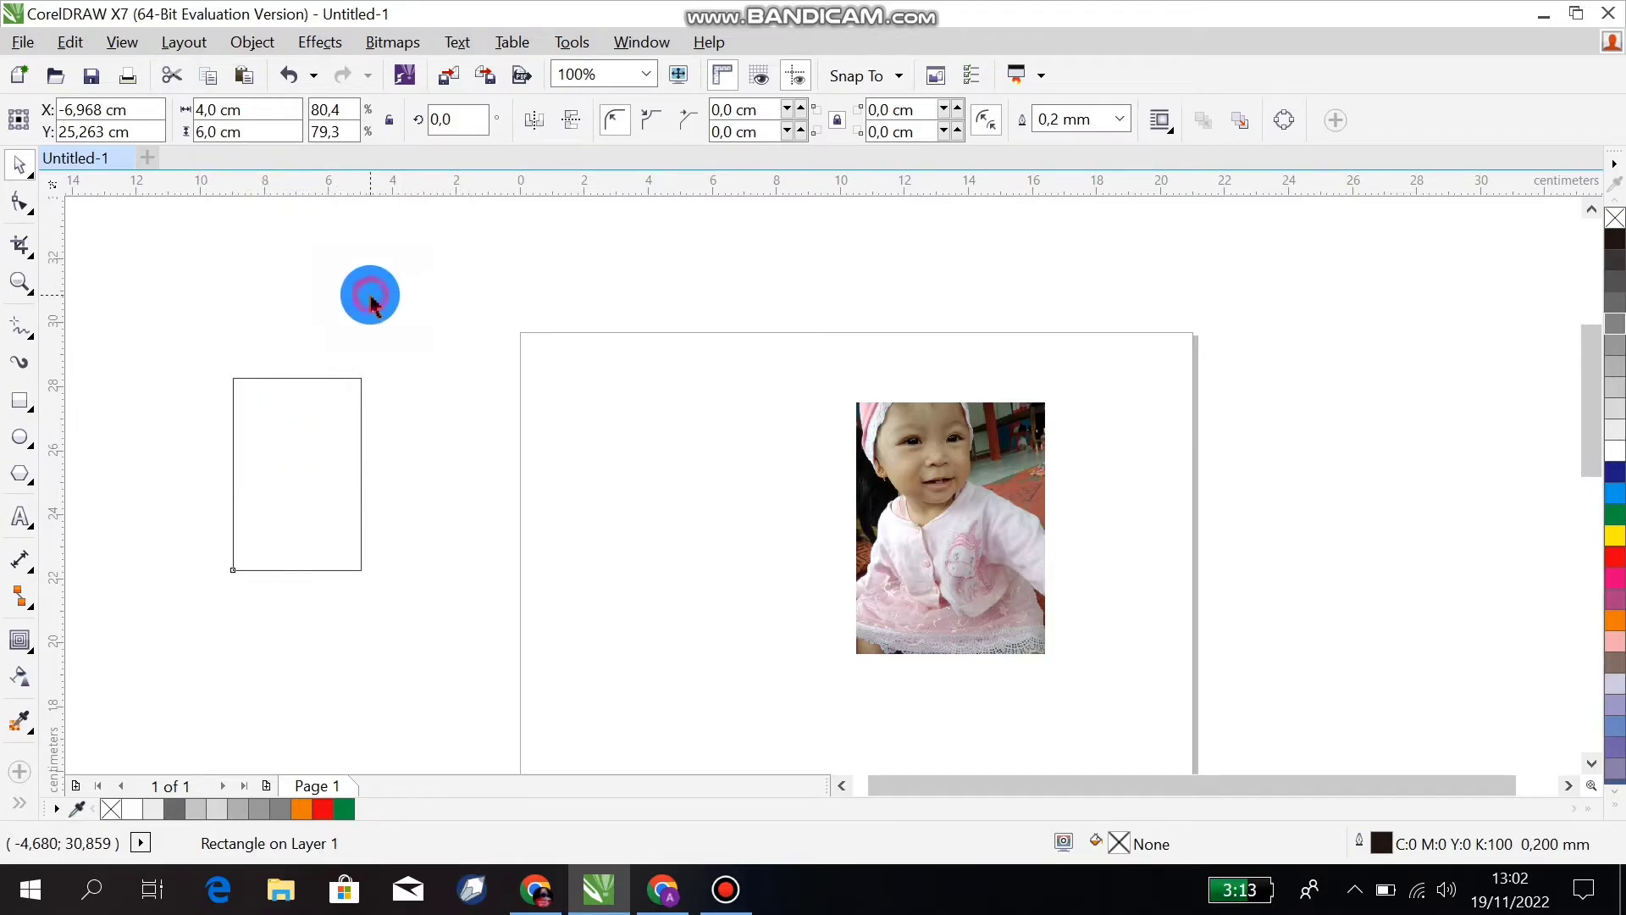
Move the rectangle back onto the page's upper-left area, centred at about X 3.3 cm, Y 25.4 cm.
{"action": "left_click", "coordinate": [290, 464]}
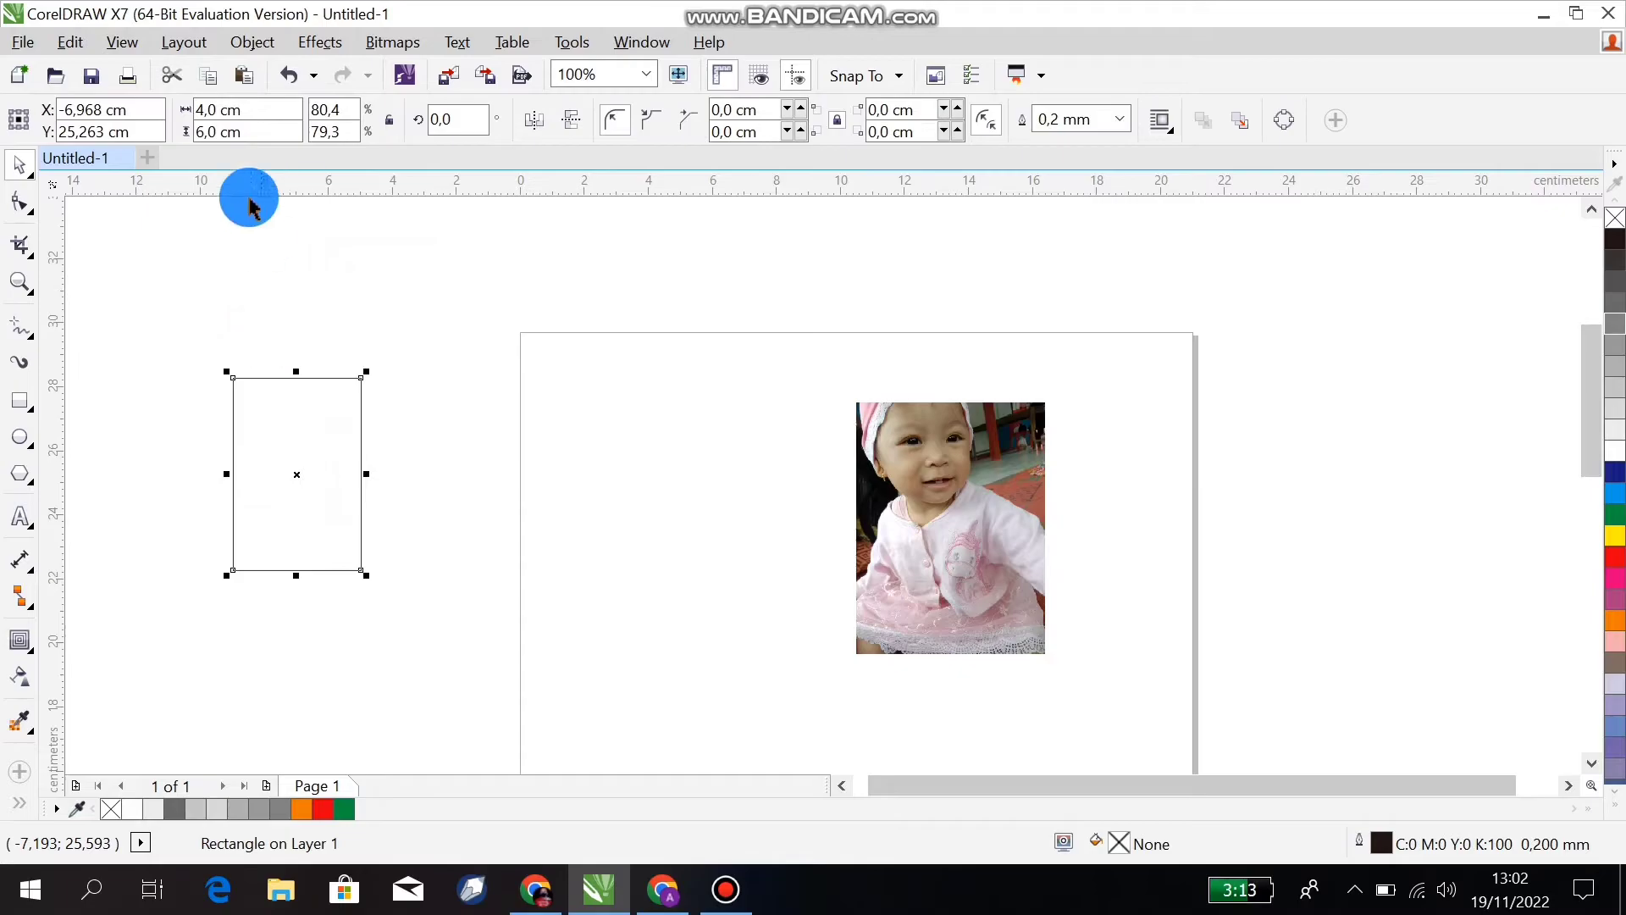
{"action": "left_click", "coordinate": [227, 107]}
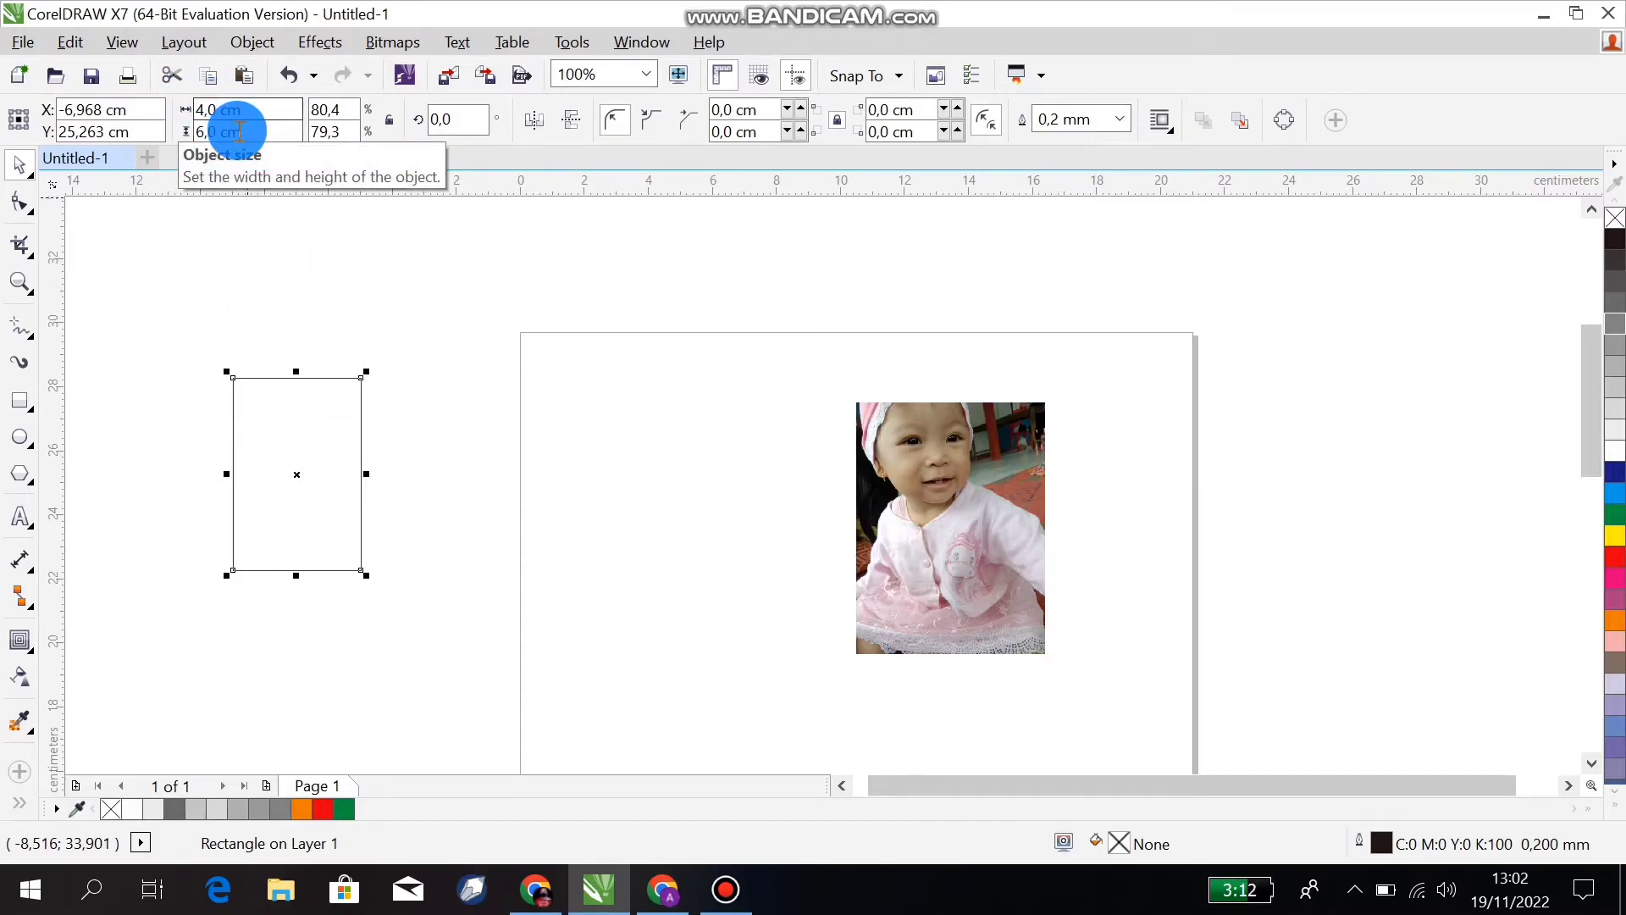
{"action": "left_click_drag", "start_coordinate": [296, 476], "coordinate": [627, 471]}
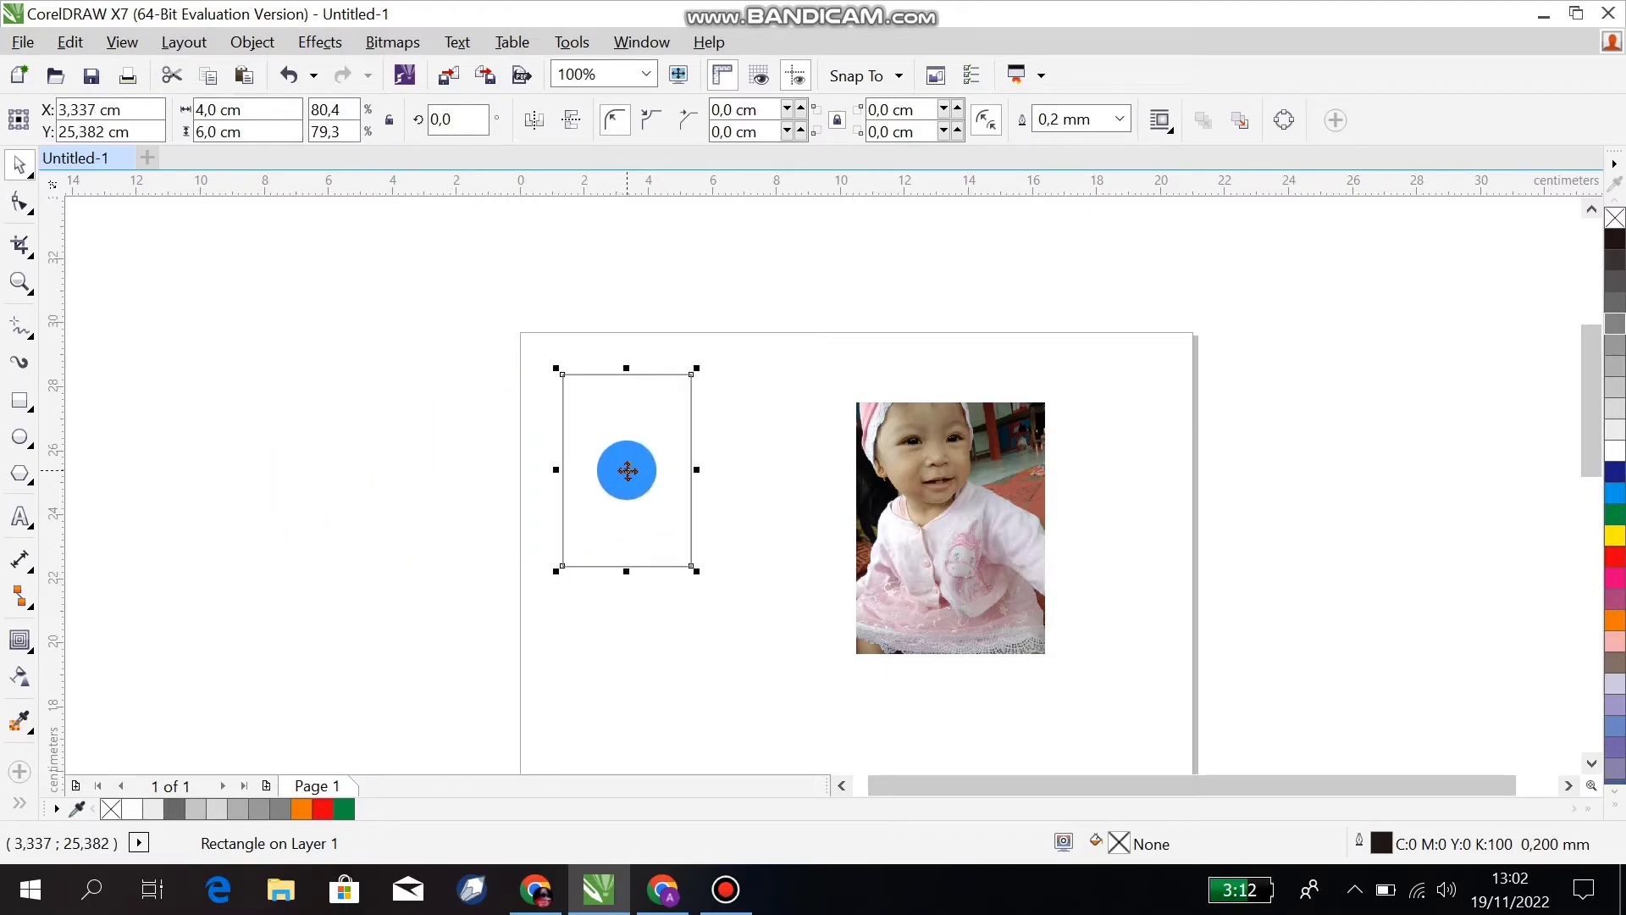
{"action": "left_click", "coordinate": [796, 458]}
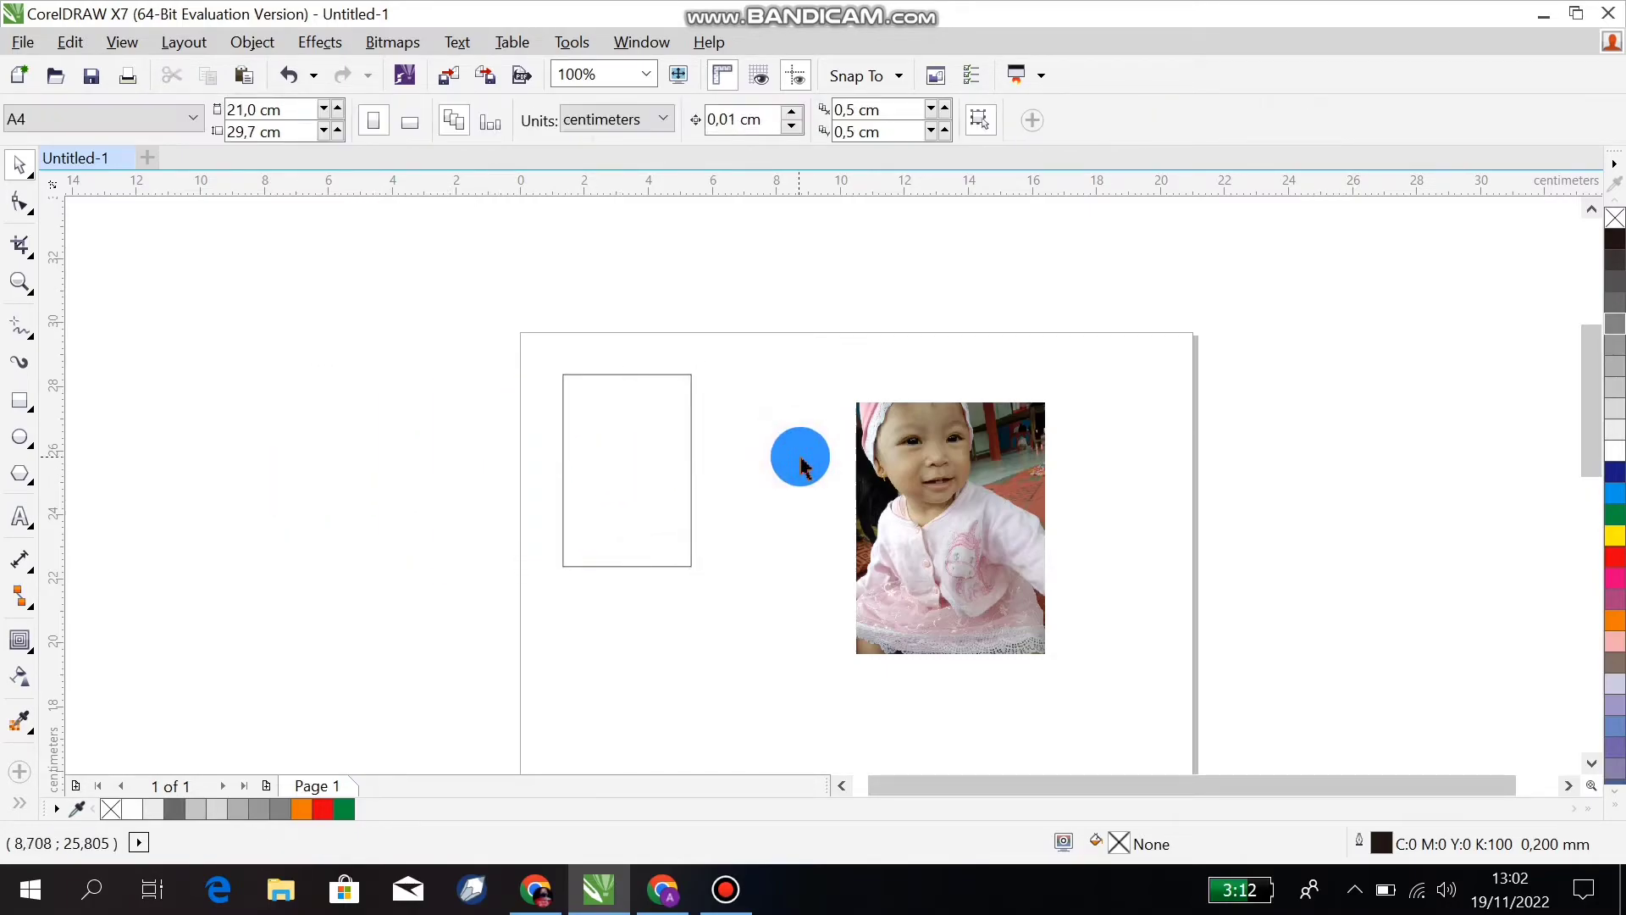
Move the photo closer to the rectangle, centred at about X 9.9 cm, Y 24.6 cm.
{"action": "left_click", "coordinate": [921, 514]}
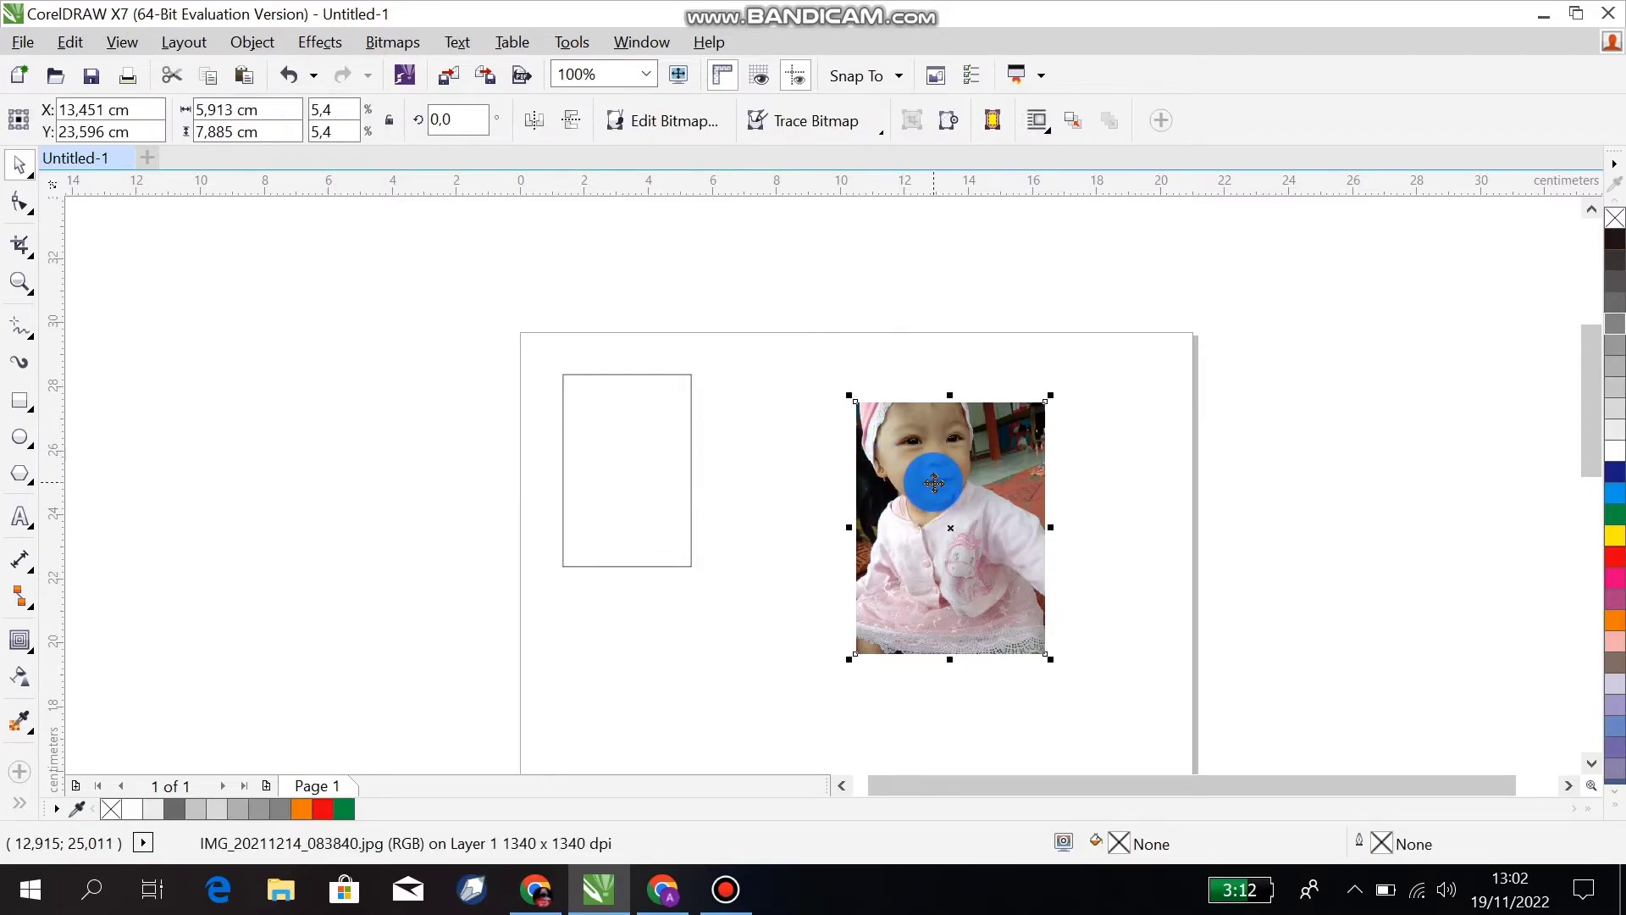
{"action": "left_click_drag", "start_coordinate": [922, 514], "coordinate": [612, 436]}
{"action": "left_click", "coordinate": [611, 433]}
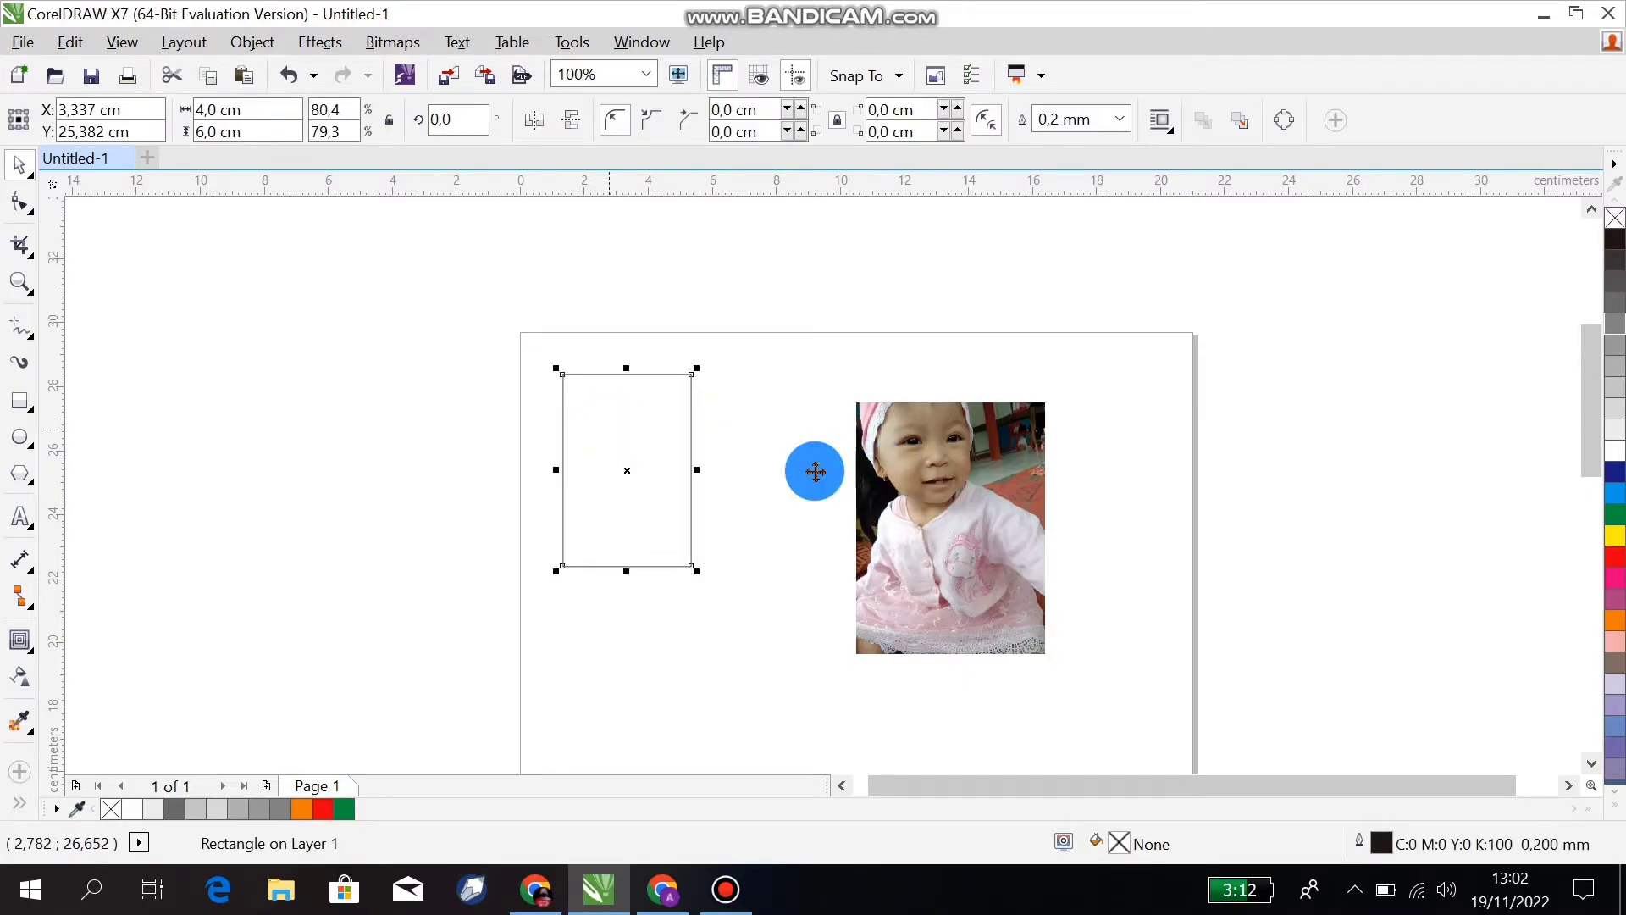
{"action": "left_click", "coordinate": [963, 531]}
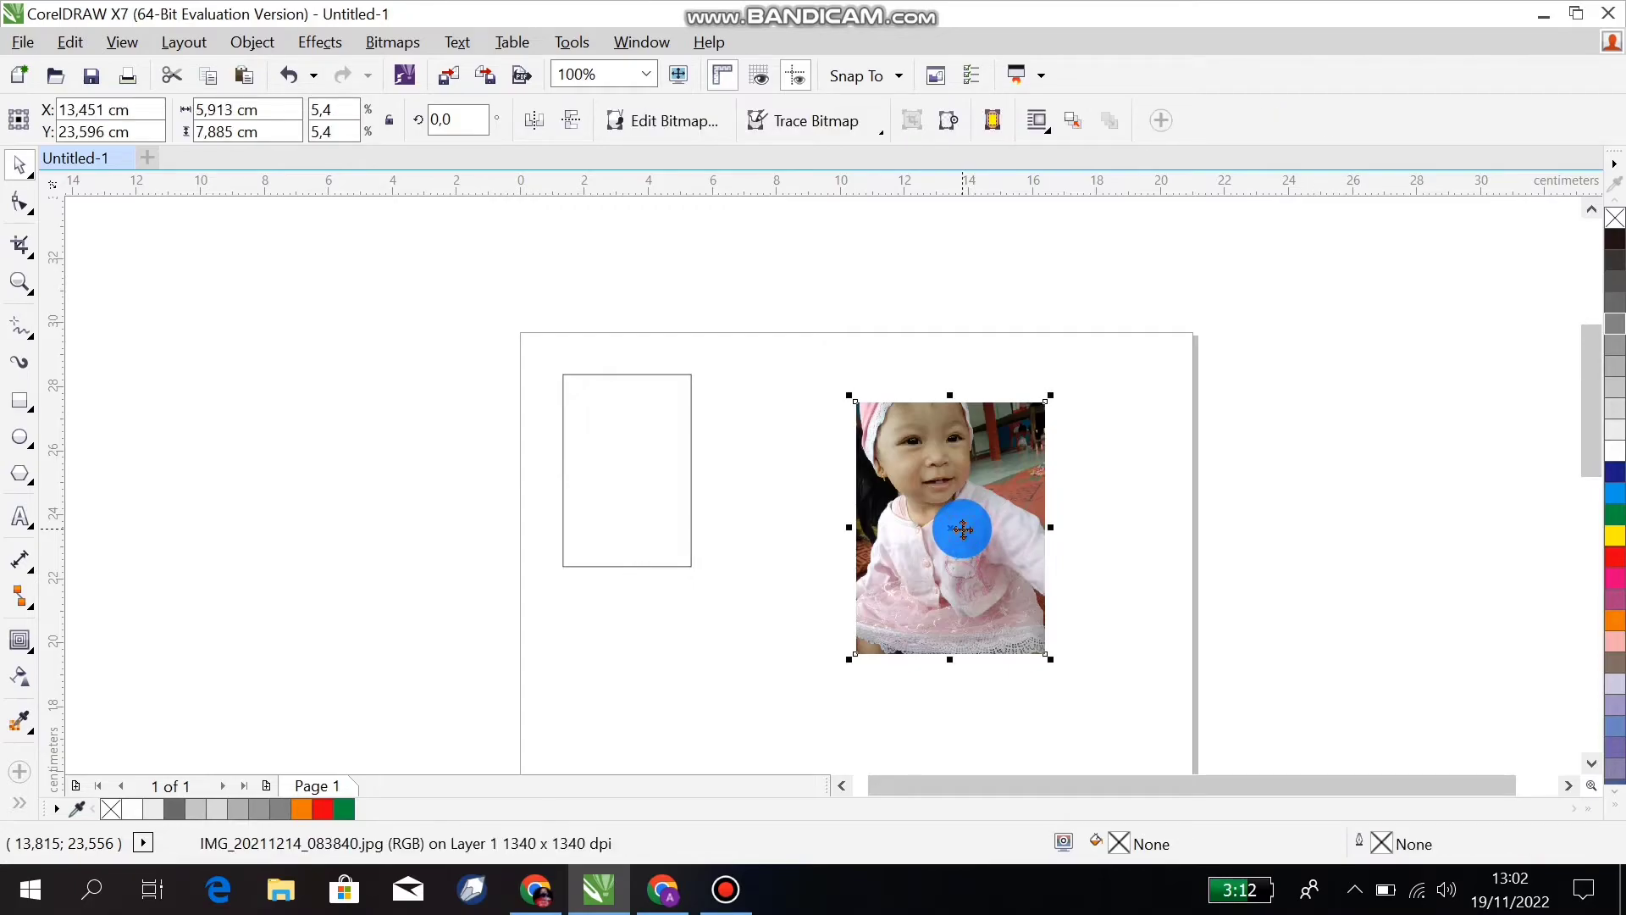
{"action": "left_click_drag", "start_coordinate": [963, 531], "coordinate": [850, 498]}
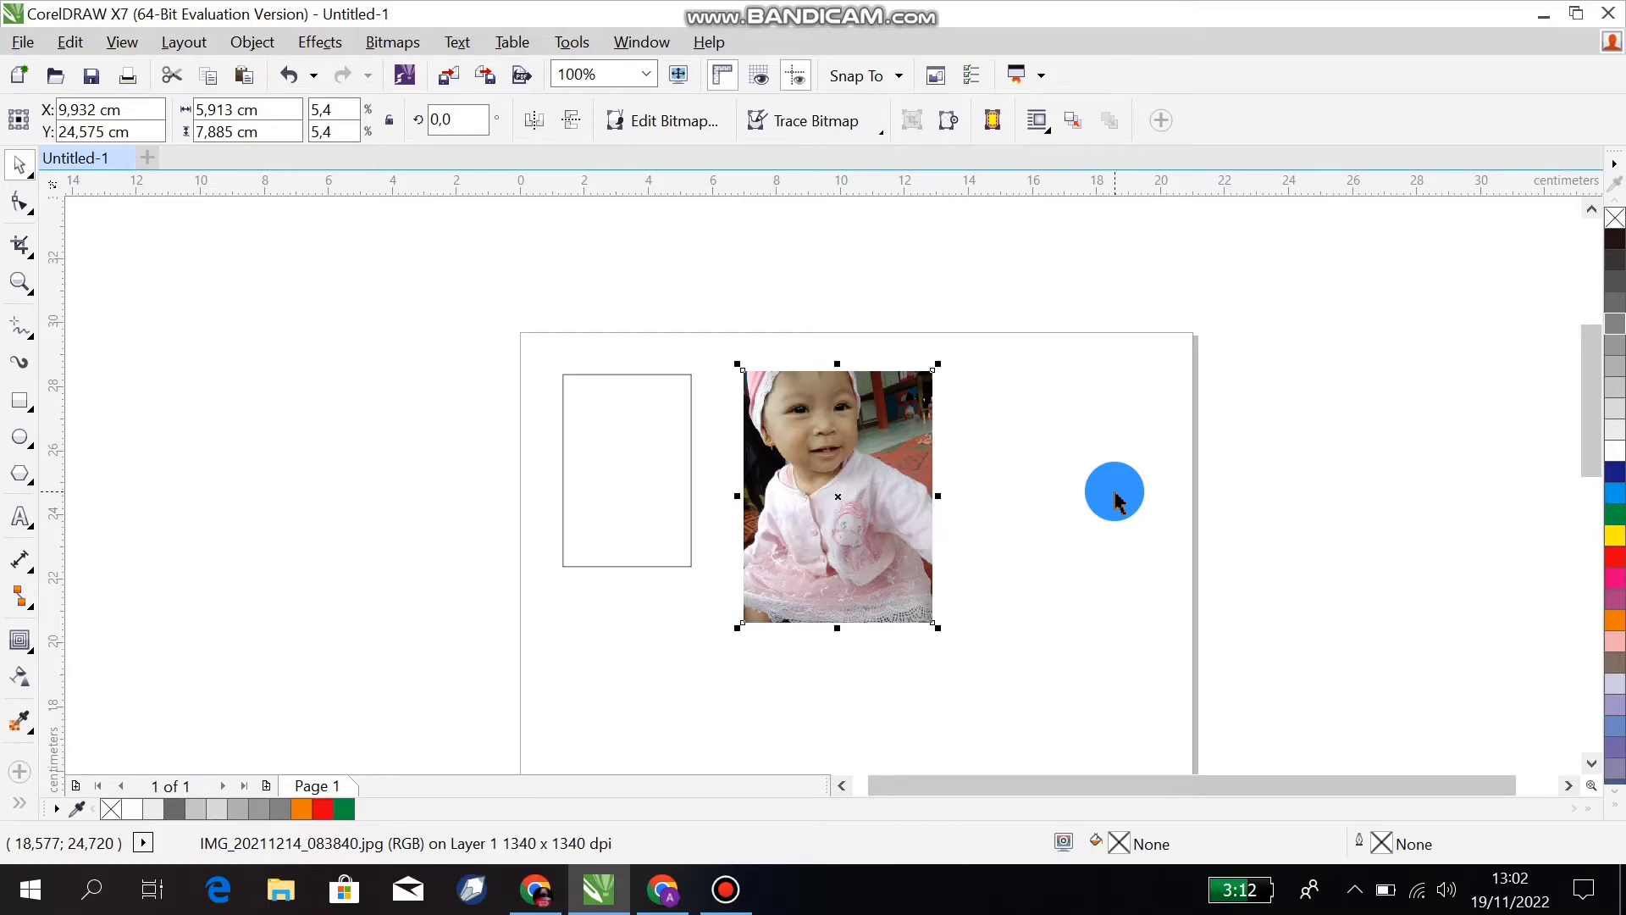
Place the photo inside the 4 × 6 cm rectangle as a PowerClip.
{"action": "left_click", "coordinate": [252, 43]}
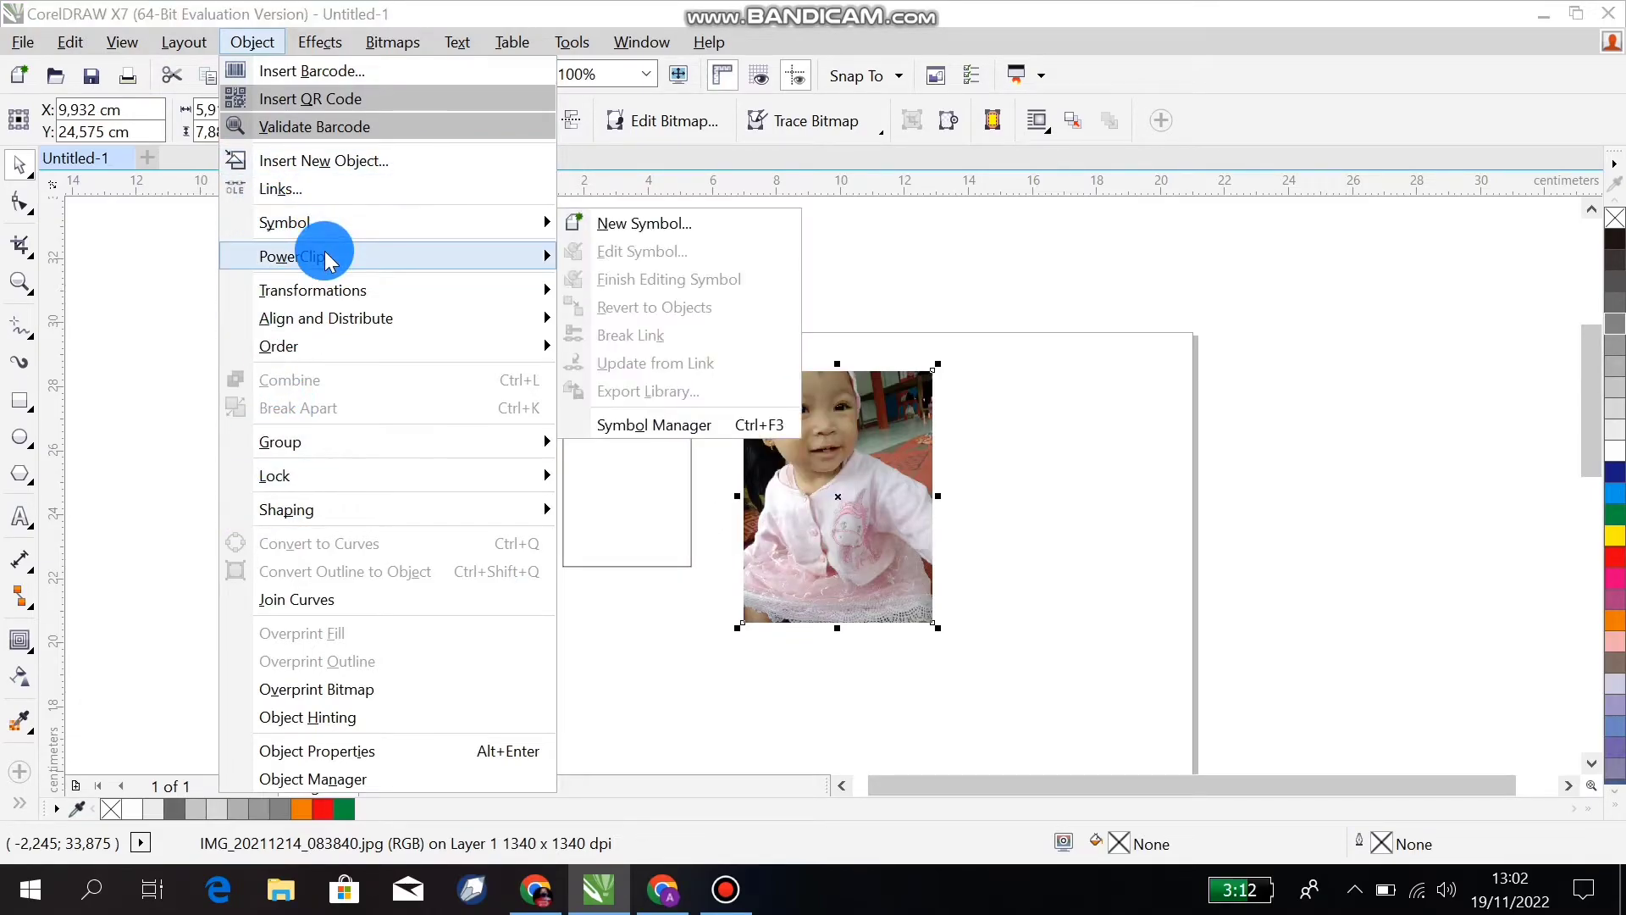
{"action": "mouse_move", "coordinate": [324, 250]}
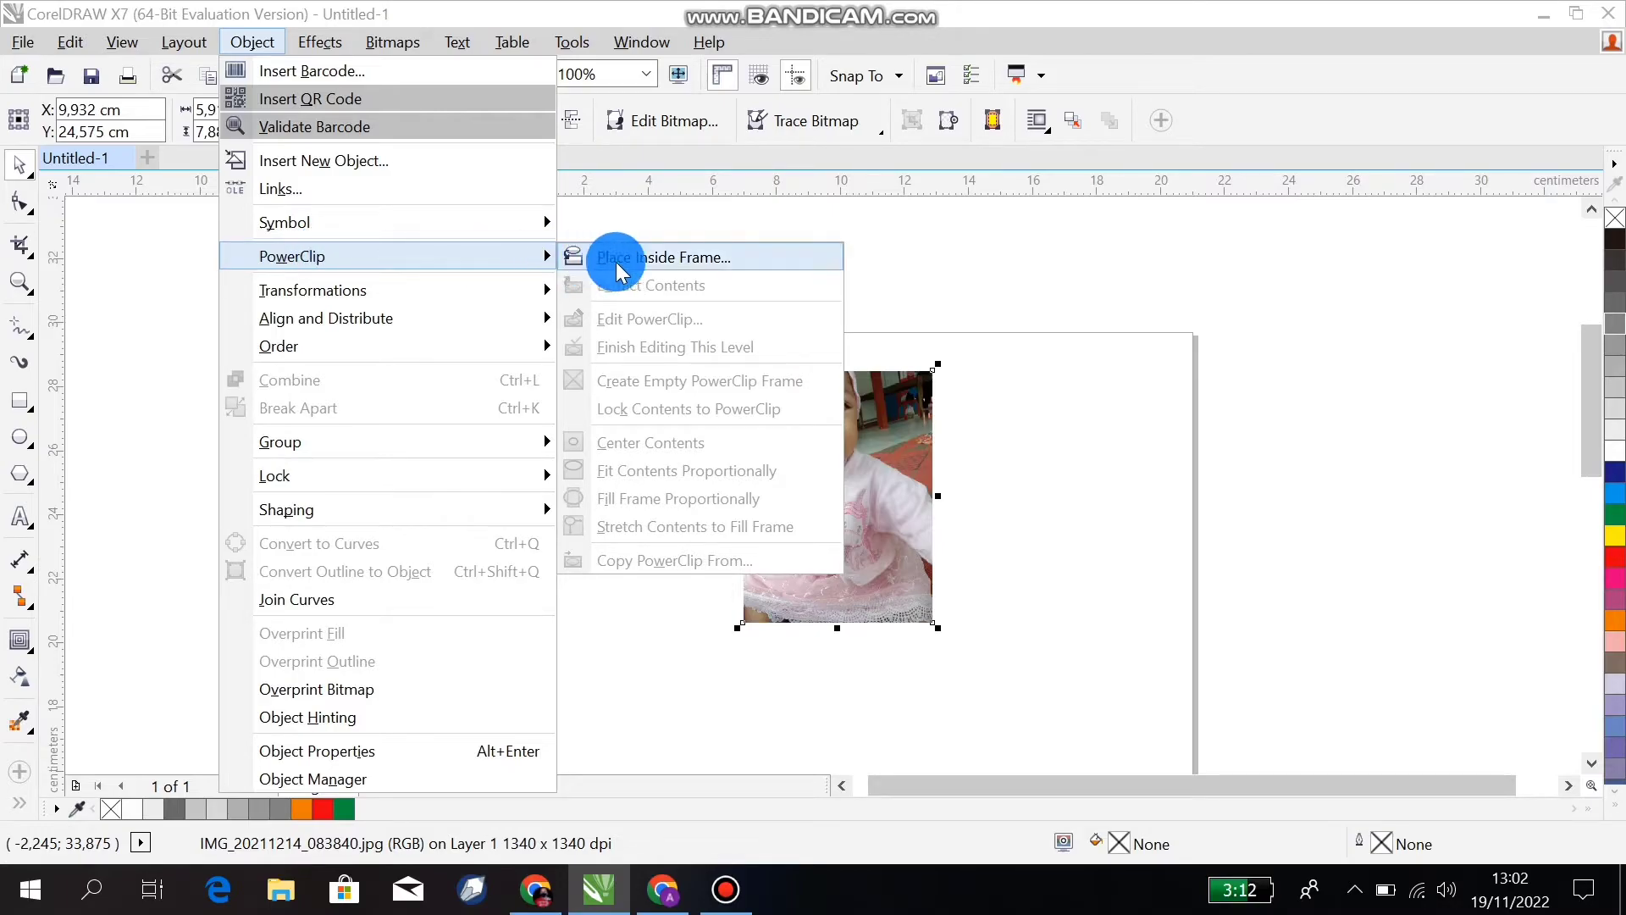
{"action": "left_click", "coordinate": [718, 257]}
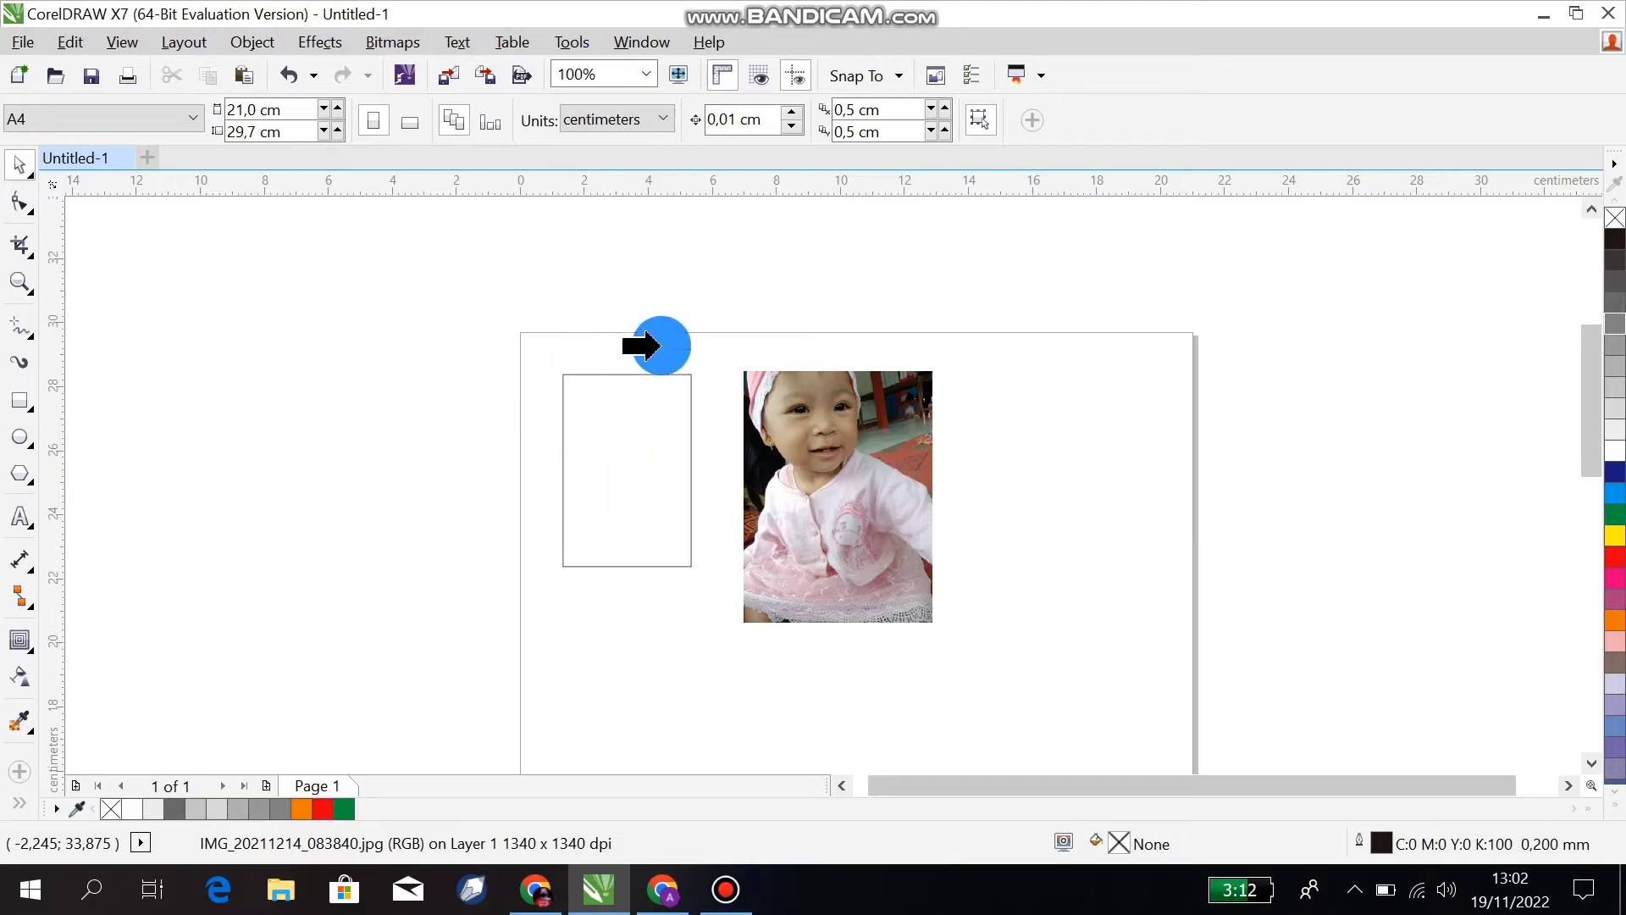
{"action": "left_click", "coordinate": [591, 440]}
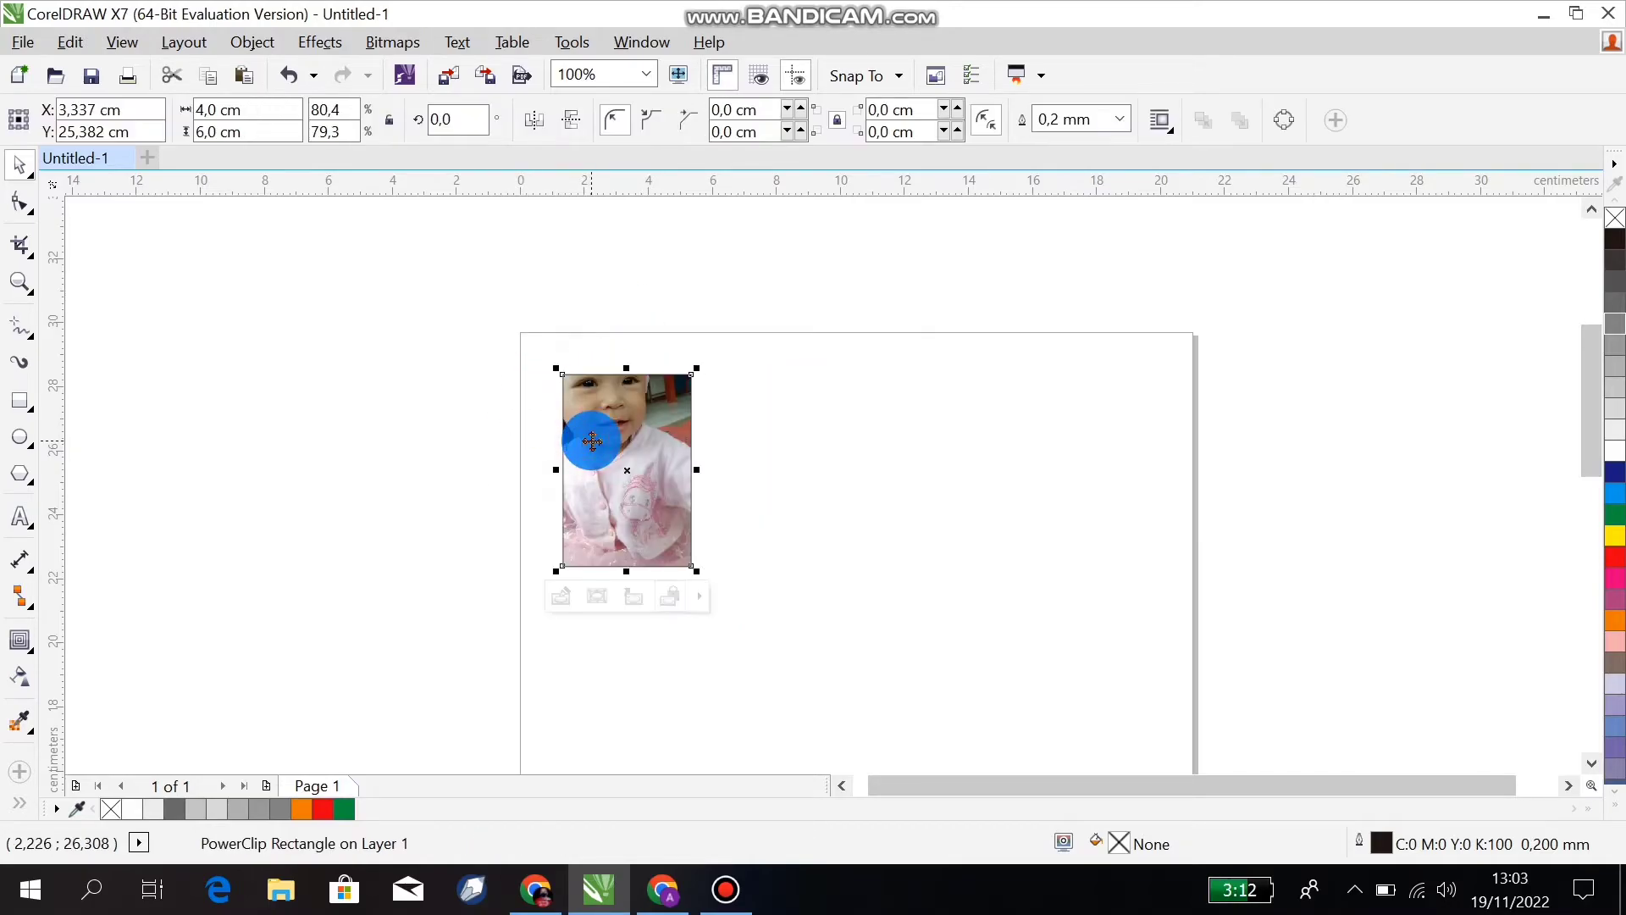
{"action": "left_click", "coordinate": [801, 541]}
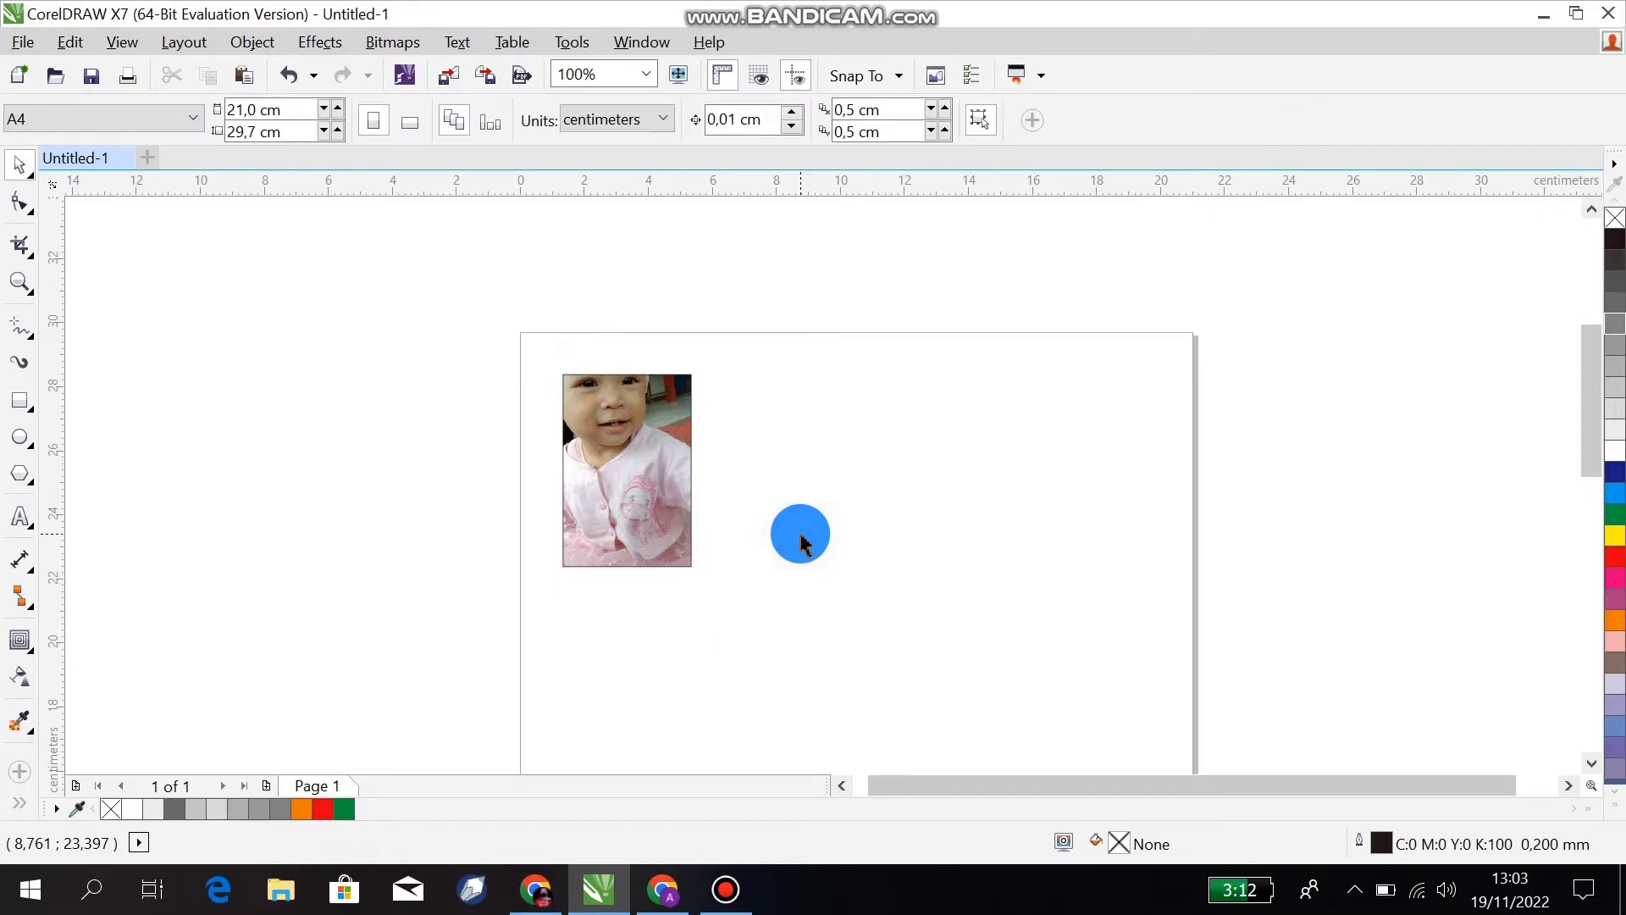
Check the clipped photo's dimensions and examine its placement on the page at 50% and 75% zoom.
{"action": "left_click", "coordinate": [629, 488]}
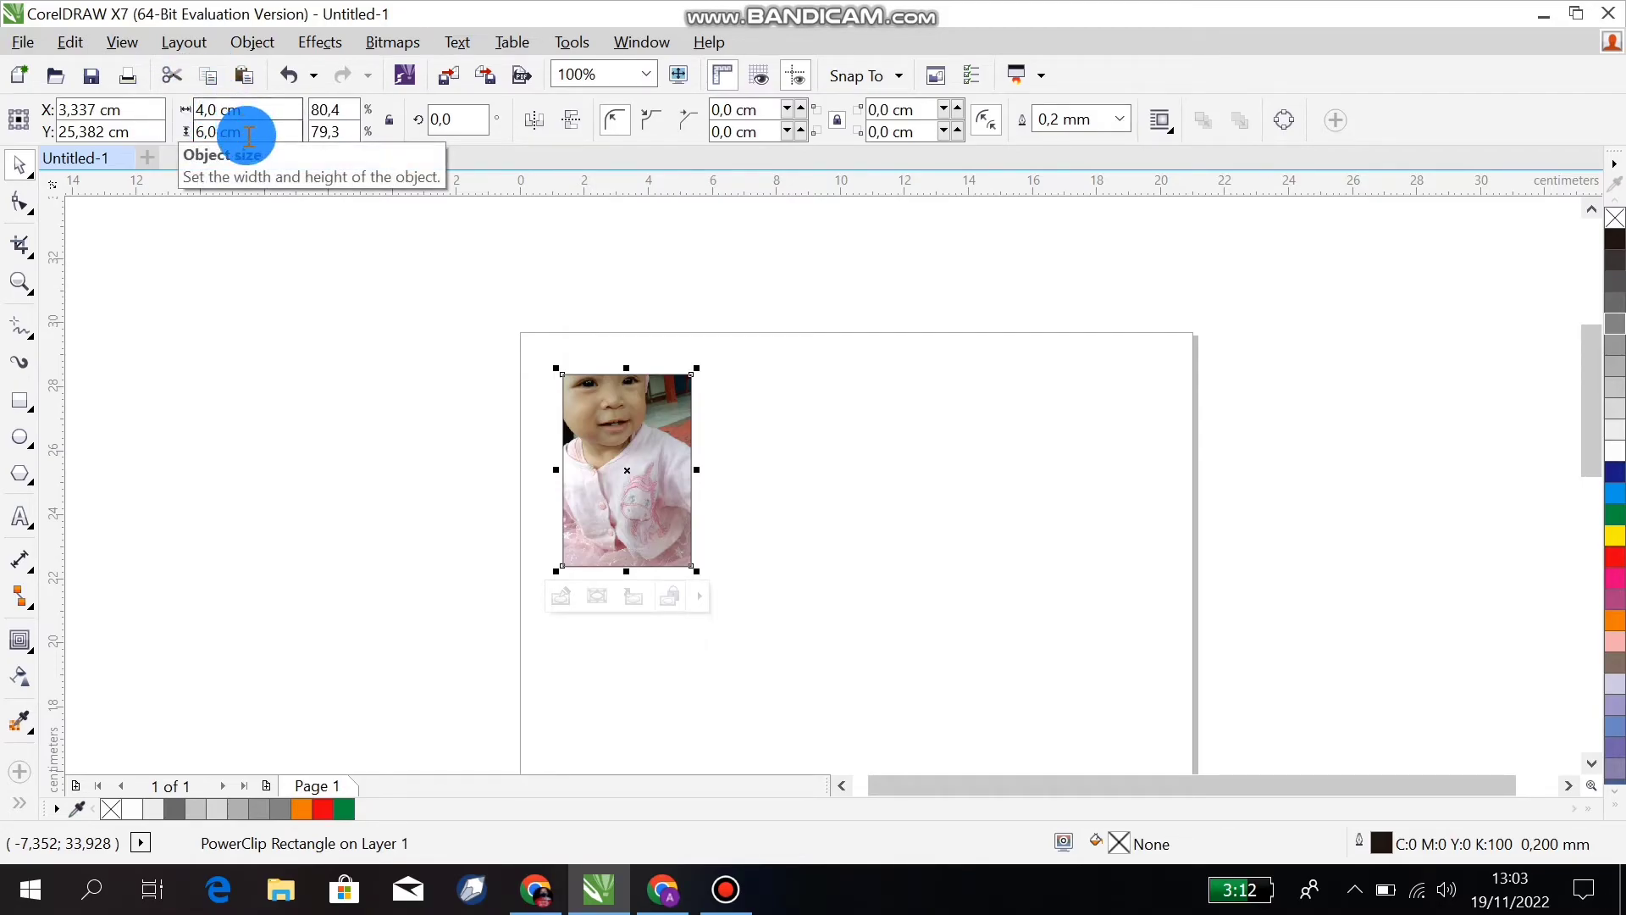
{"action": "left_click", "coordinate": [835, 489]}
{"action": "left_click", "coordinate": [624, 445]}
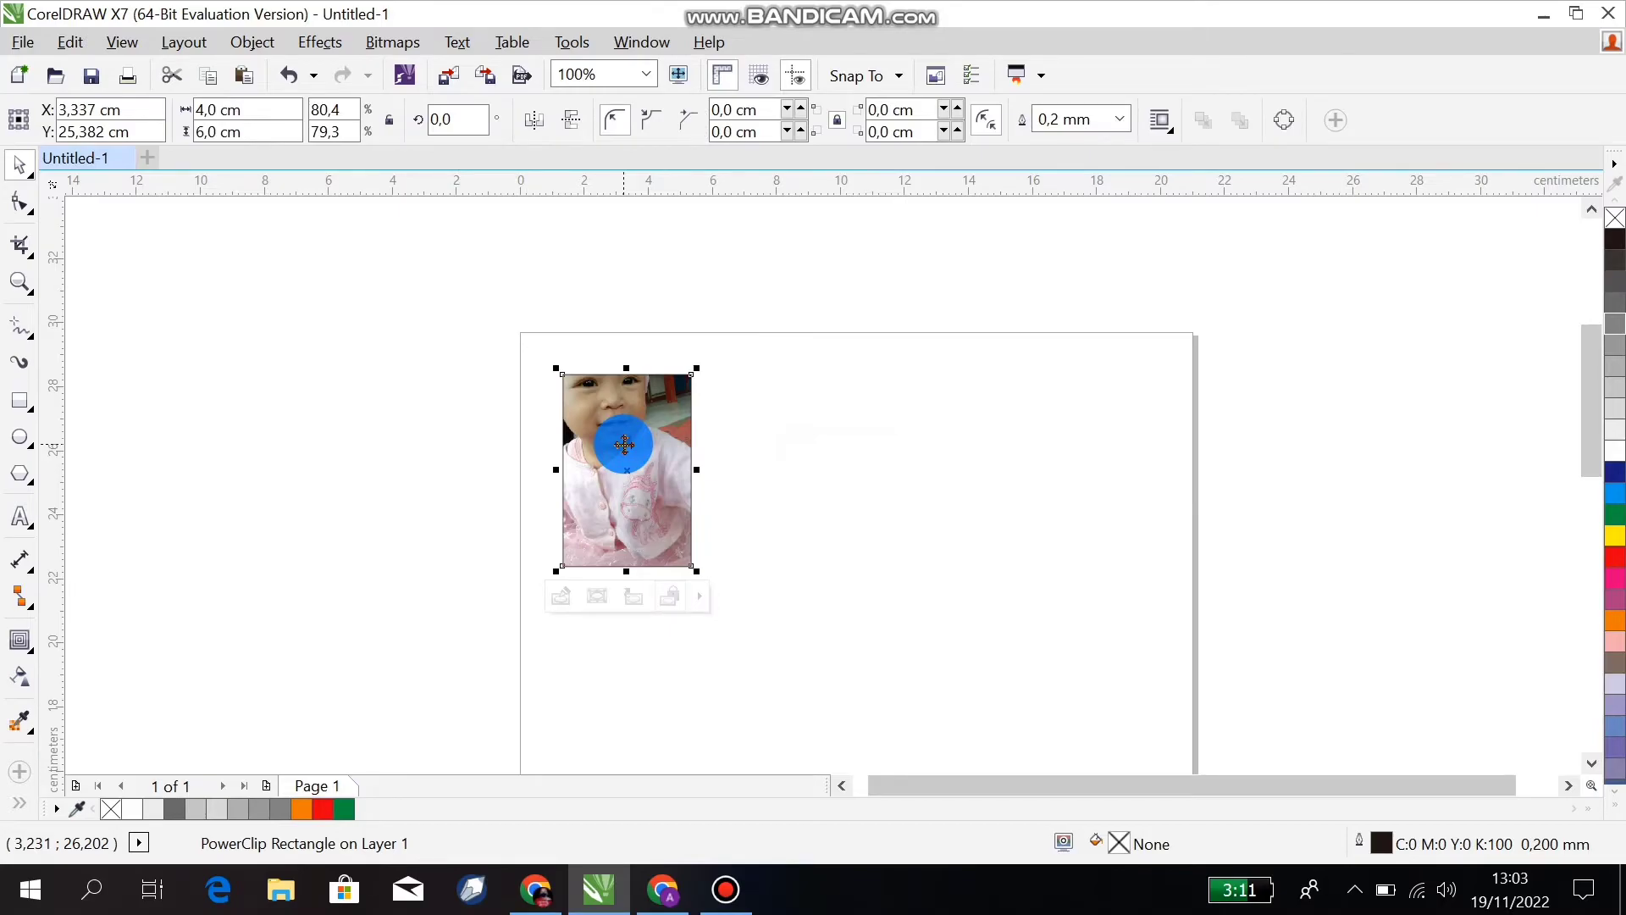
{"action": "left_click", "coordinate": [430, 342]}
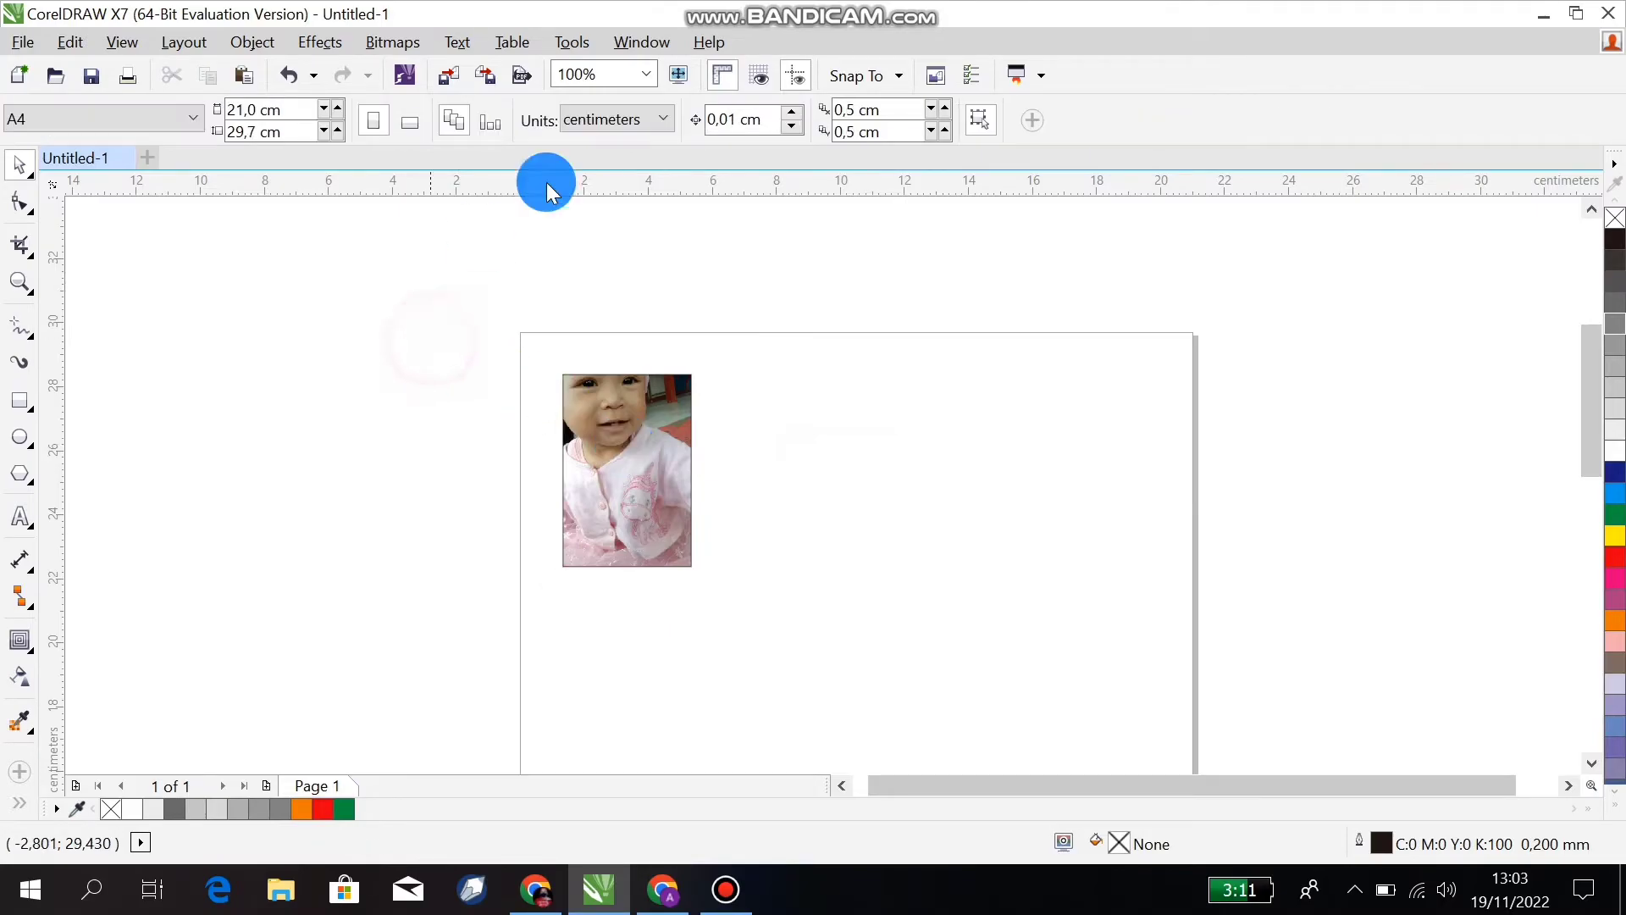
{"action": "left_click", "coordinate": [648, 75]}
{"action": "left_click", "coordinate": [594, 227]}
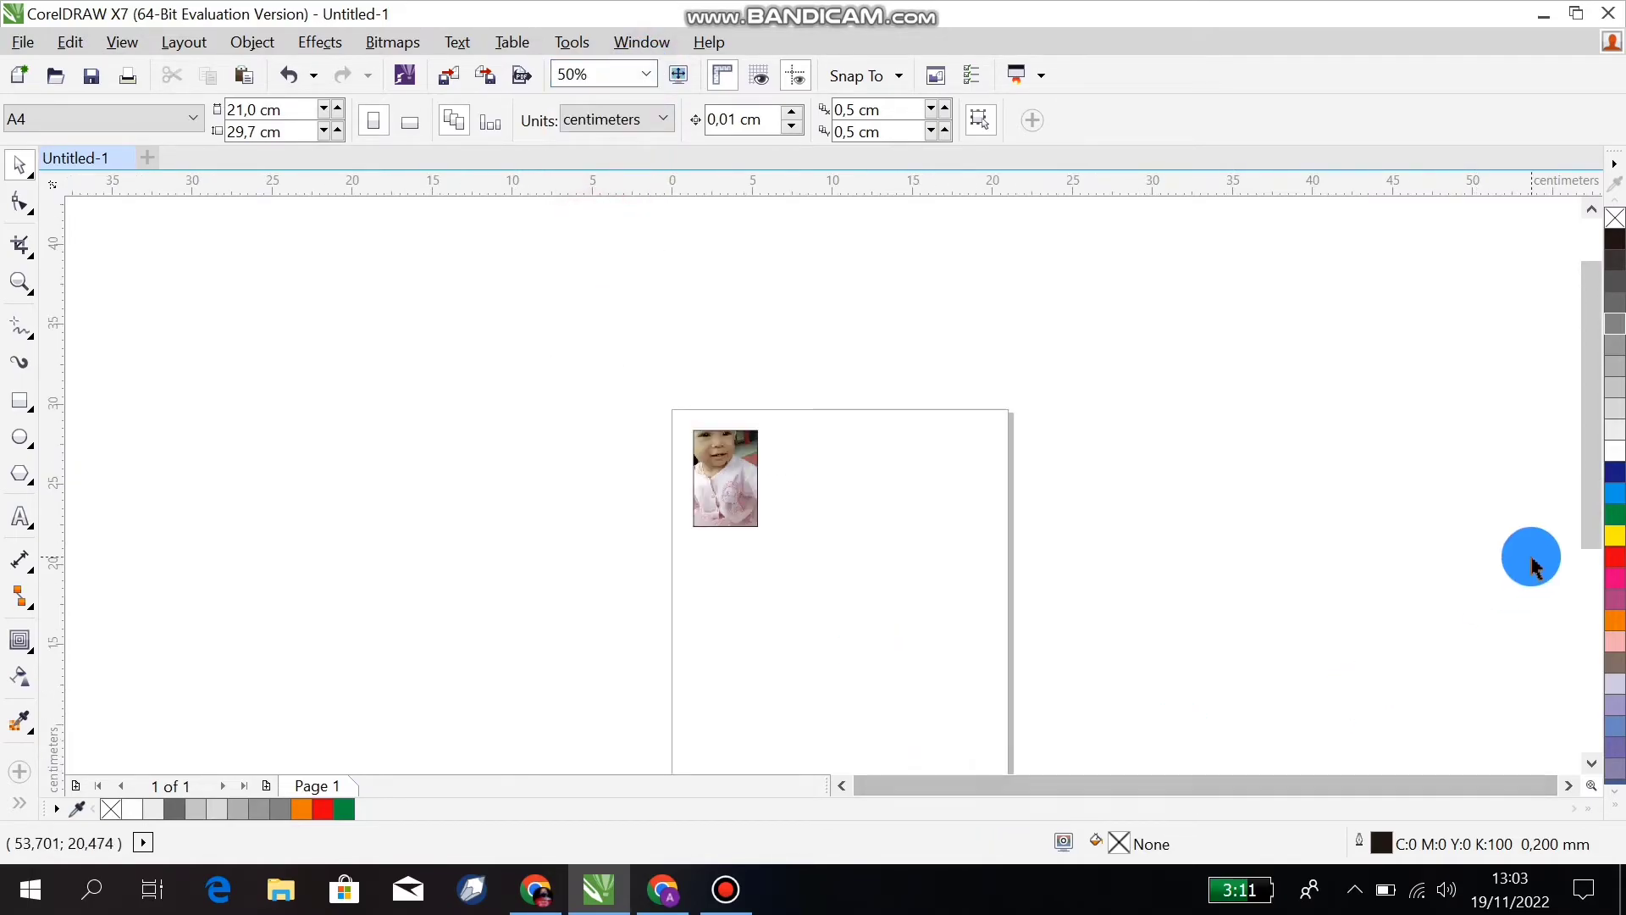
{"action": "left_click_drag", "start_coordinate": [1590, 510], "coordinate": [1588, 576]}
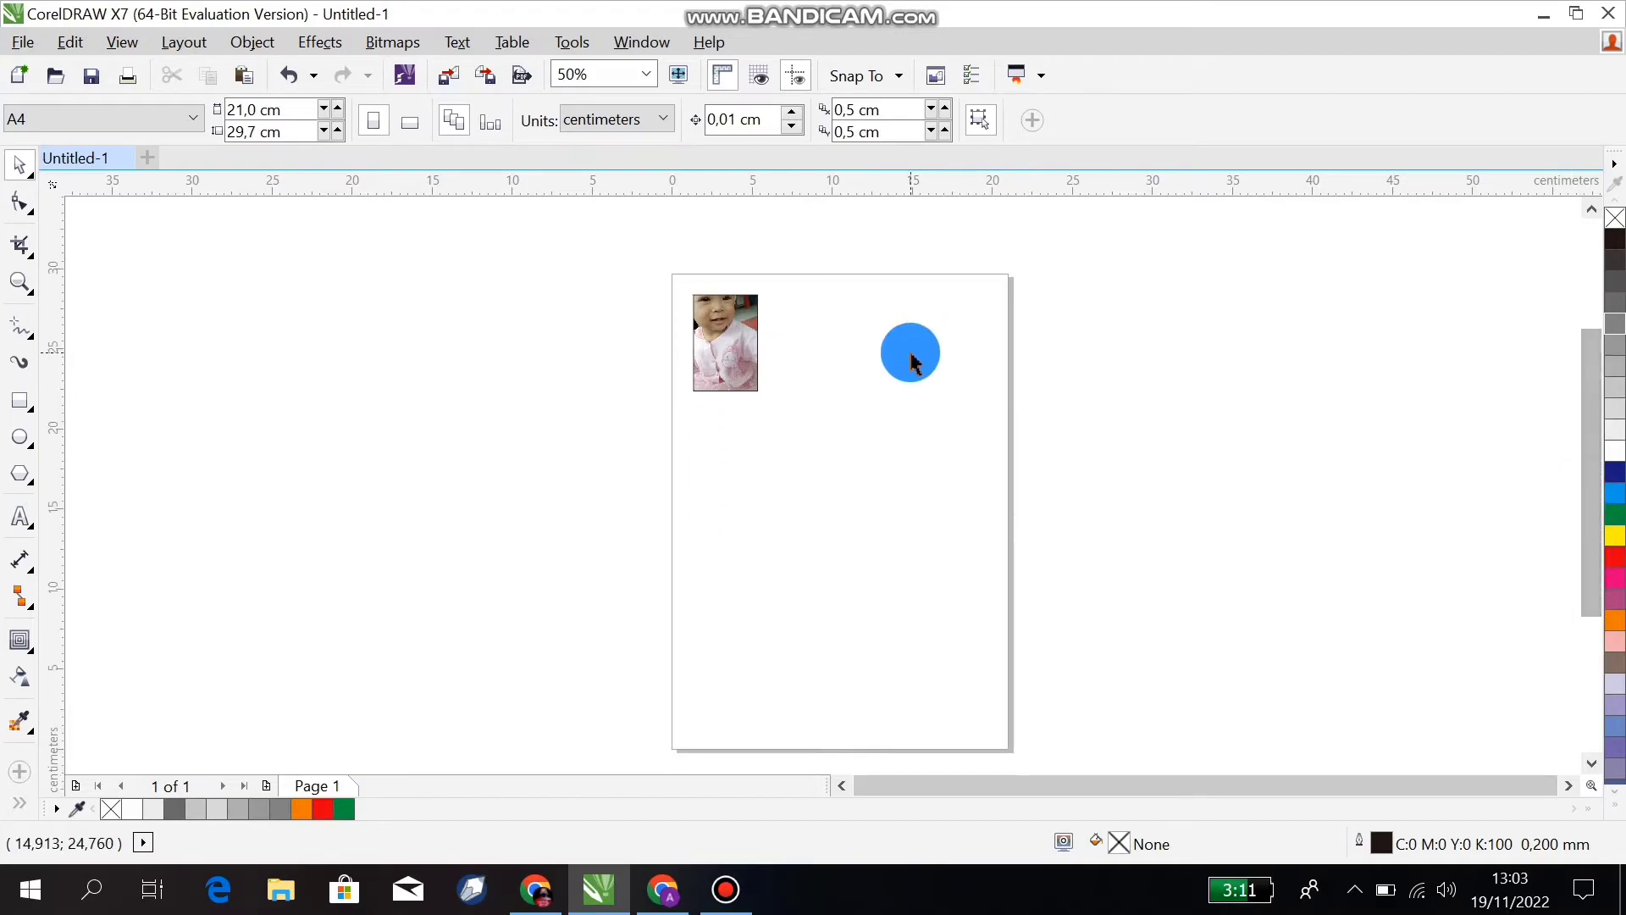
{"action": "left_click", "coordinate": [646, 77]}
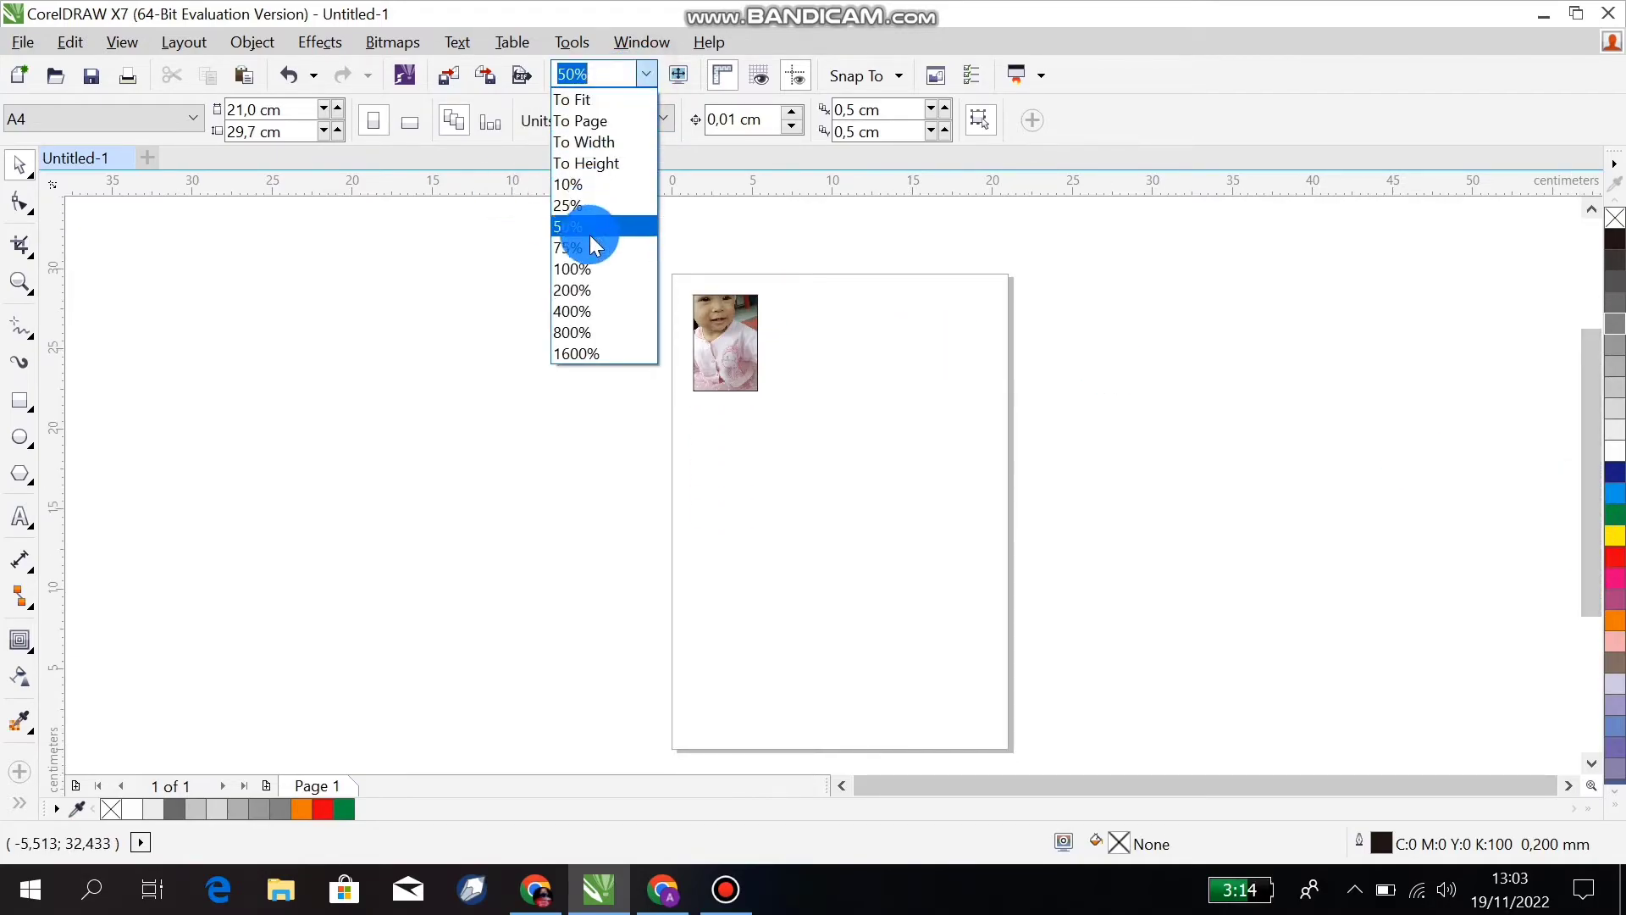
{"action": "left_click", "coordinate": [586, 243]}
{"action": "mouse_move", "coordinate": [1592, 502]}
{"action": "left_mouse_down"}
{"action": "mouse_move", "coordinate": [1586, 461]}
{"action": "mouse_move", "coordinate": [1586, 500]}
{"action": "left_mouse_up"}
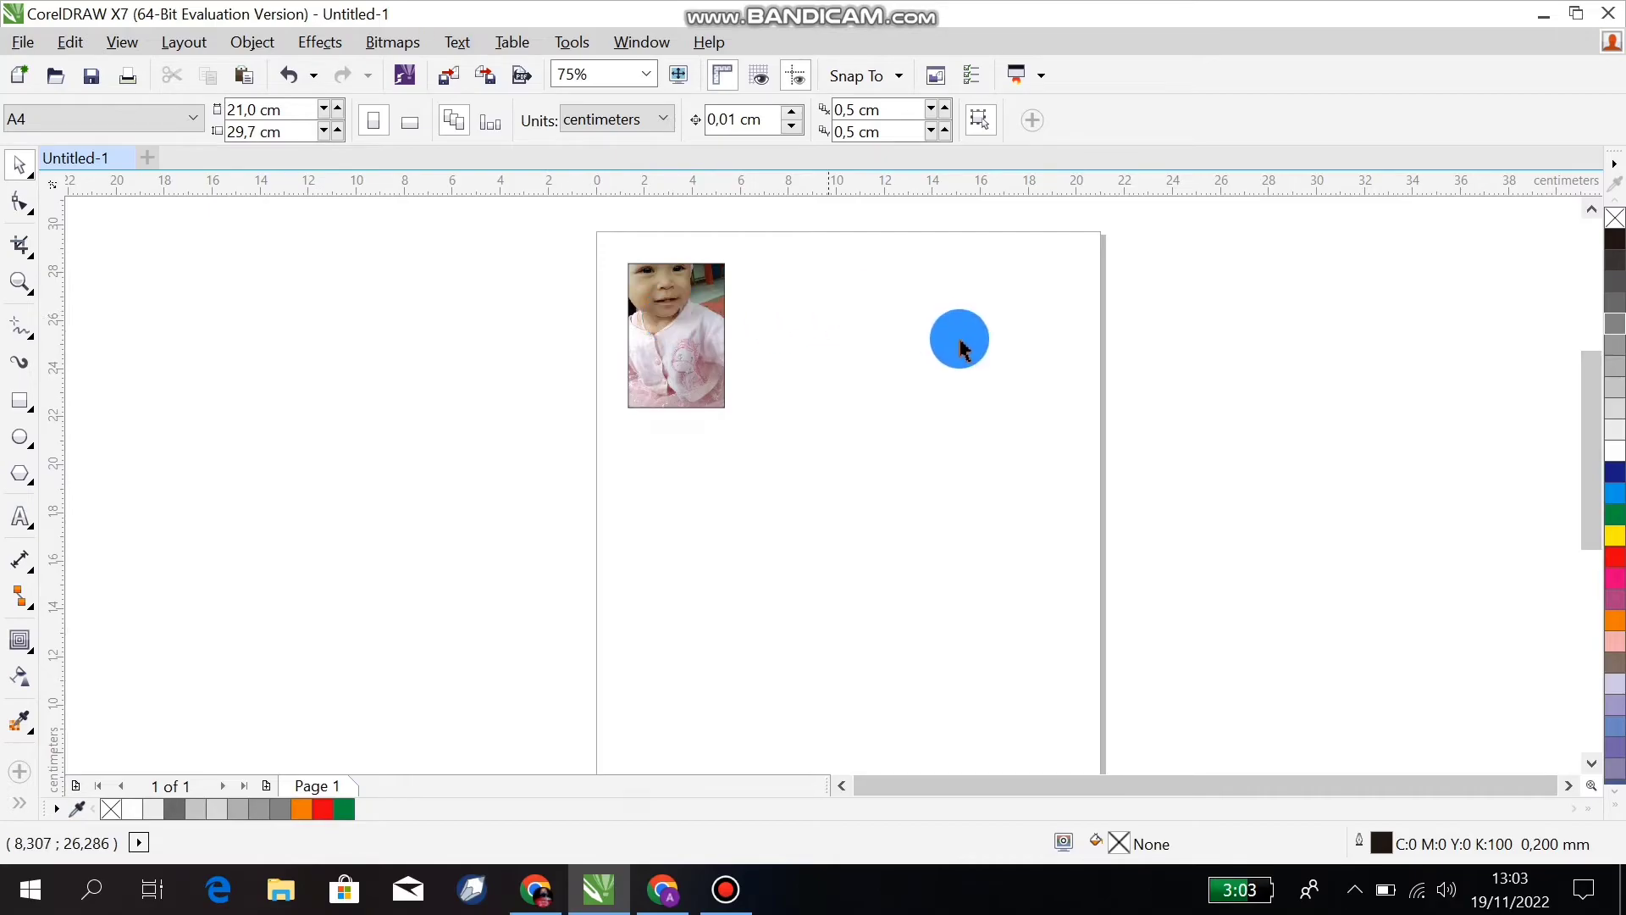
Open the Position transformation settings for the clipped photo.
{"action": "left_click", "coordinate": [675, 334]}
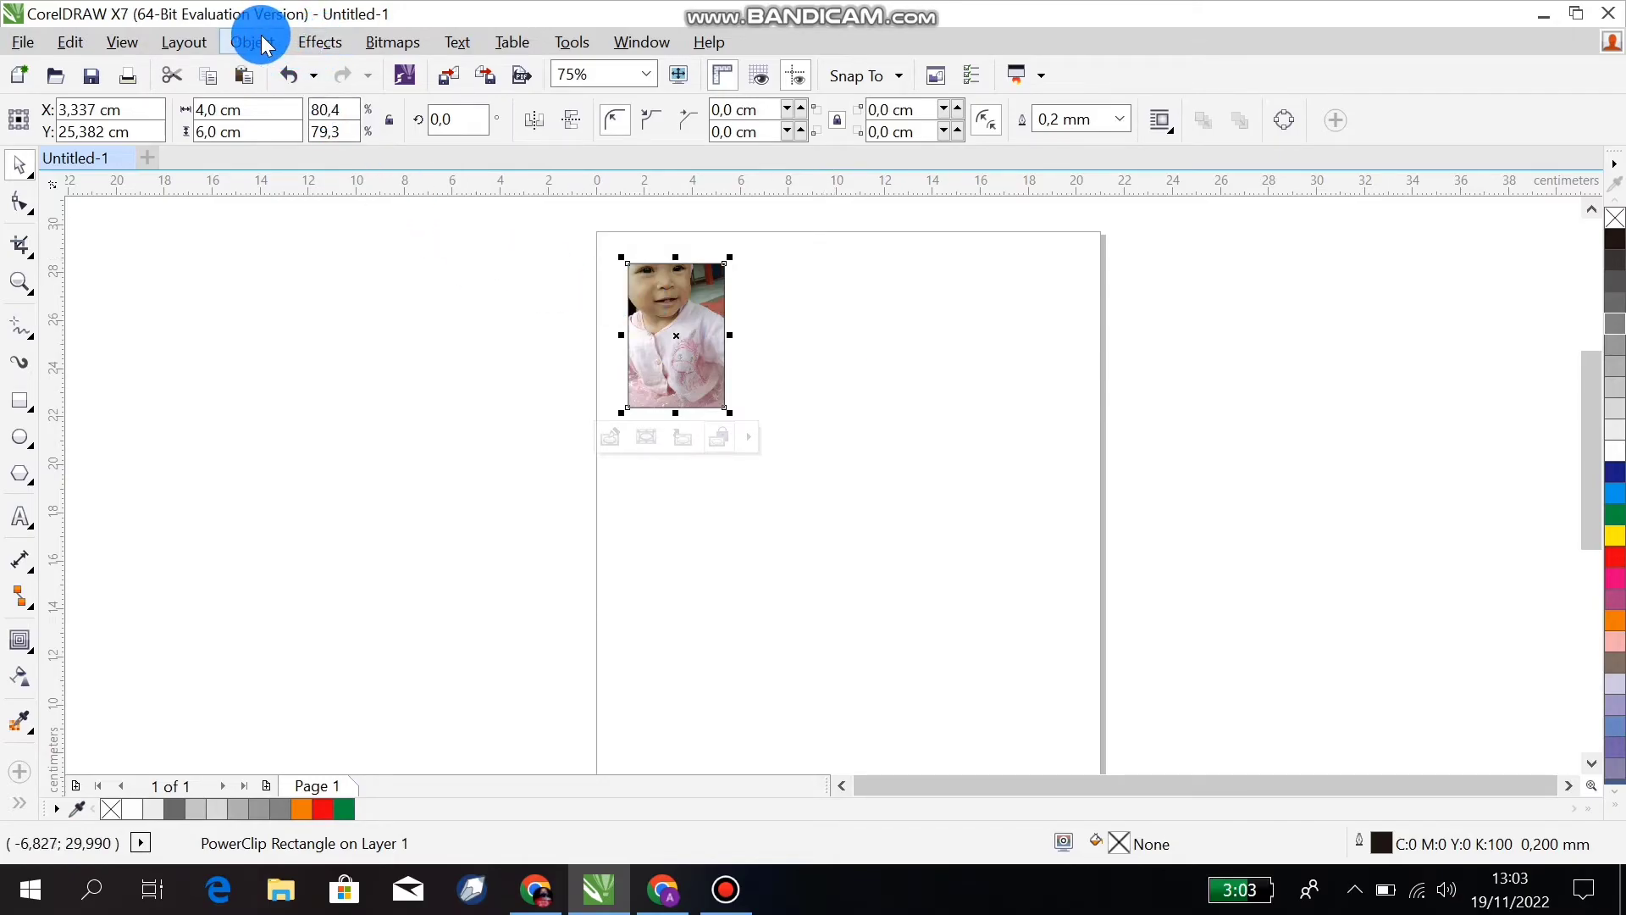
{"action": "left_click", "coordinate": [325, 44]}
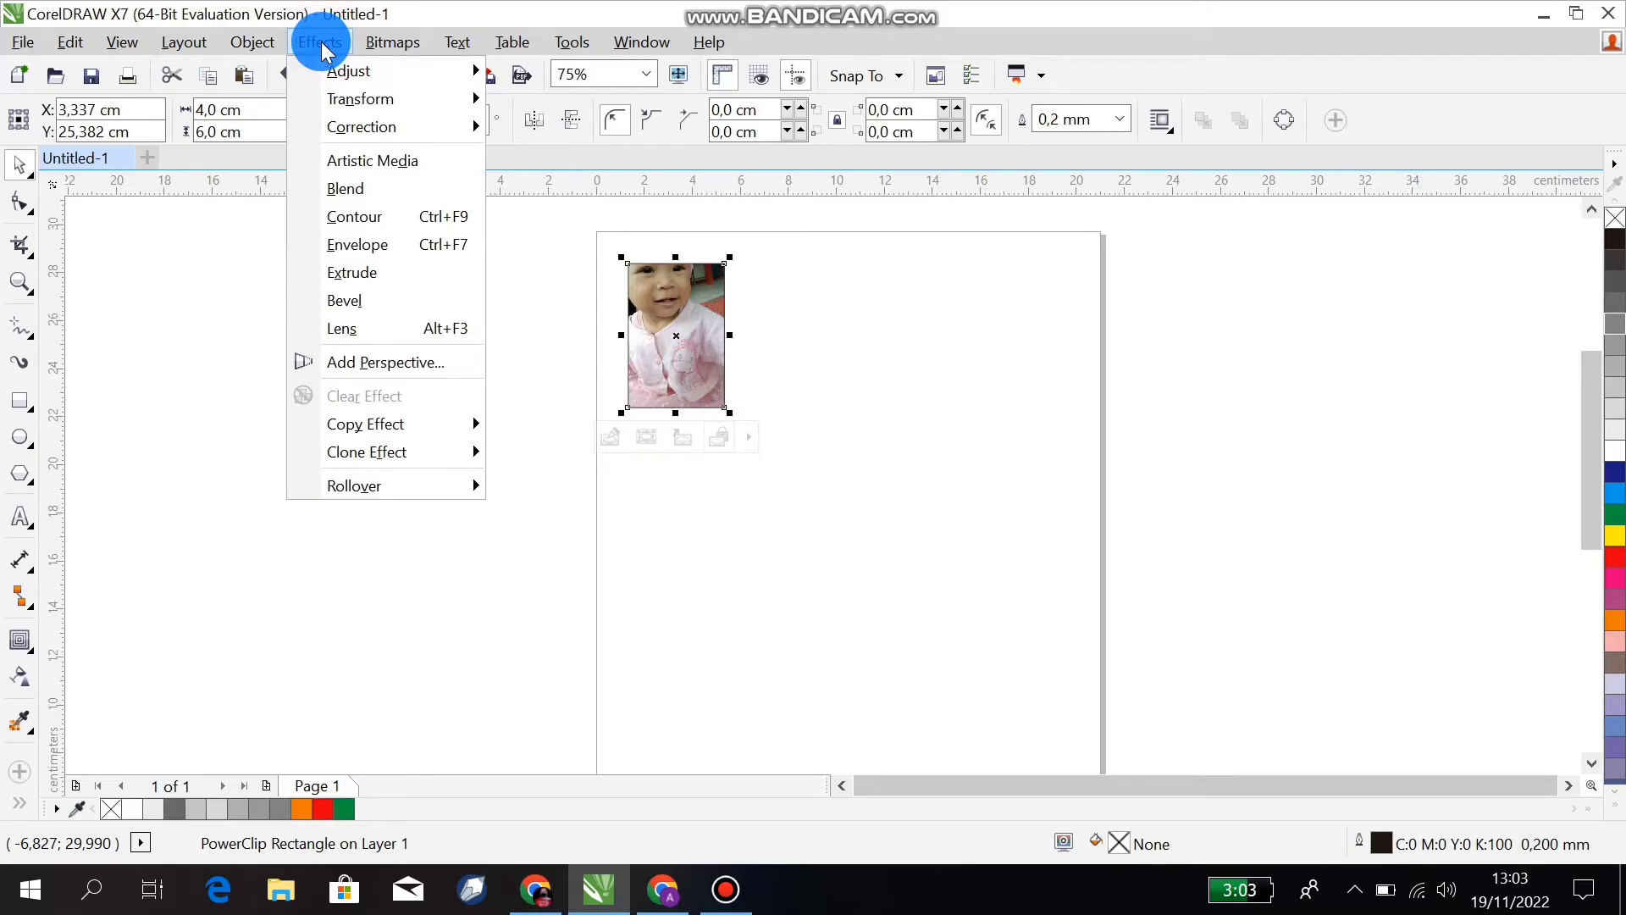
{"action": "mouse_move", "coordinate": [325, 104]}
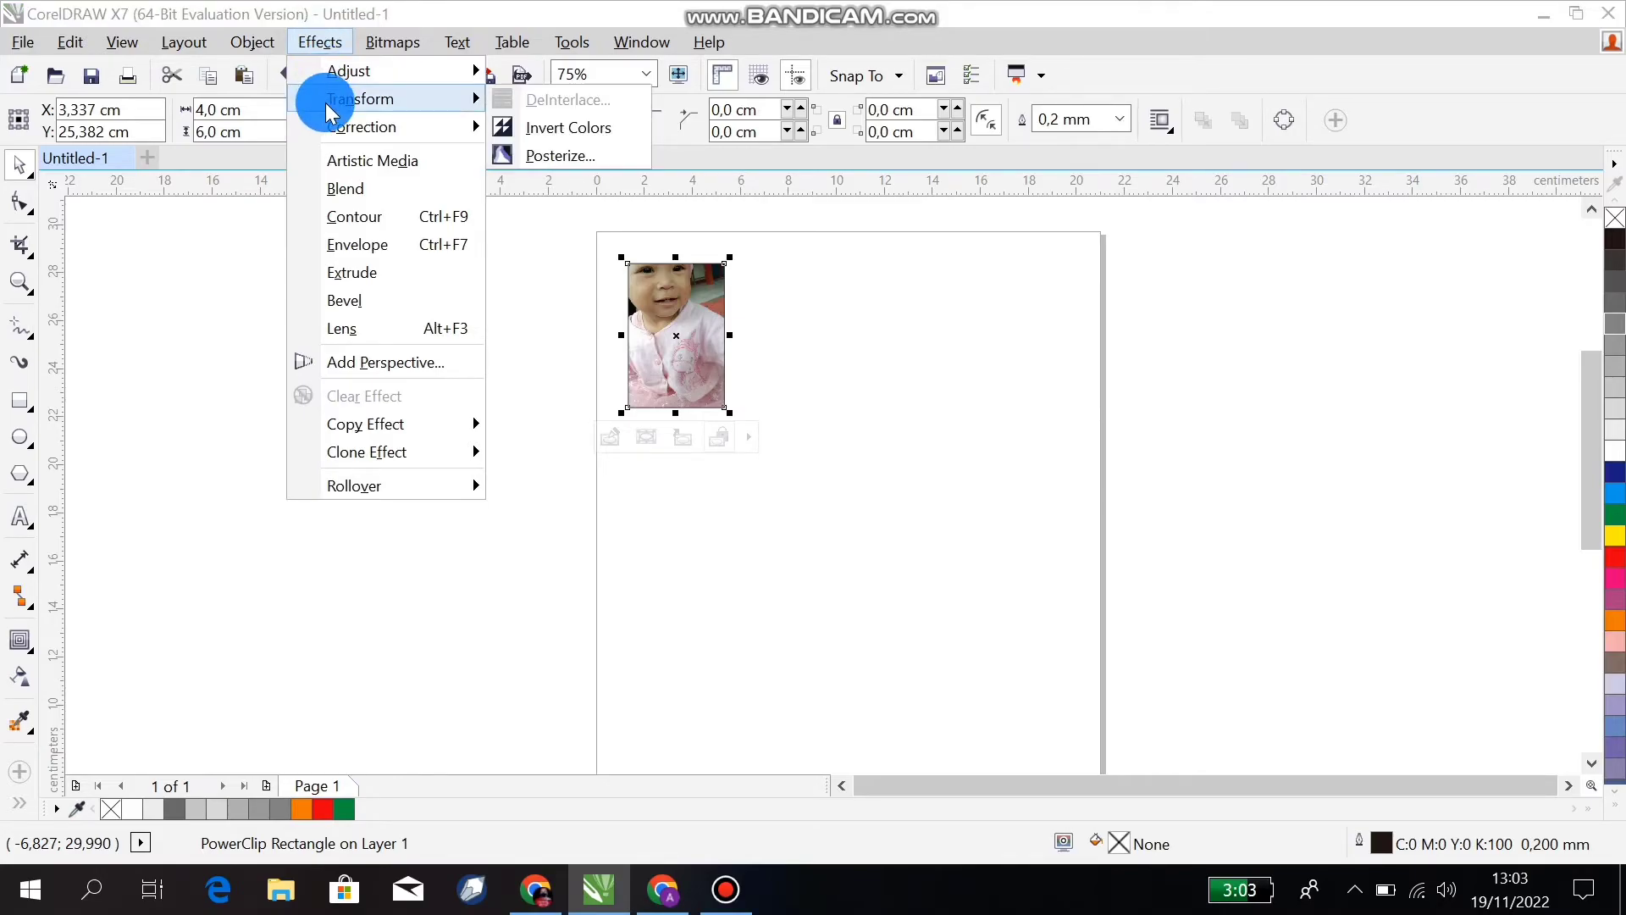
{"action": "mouse_move", "coordinate": [261, 53]}
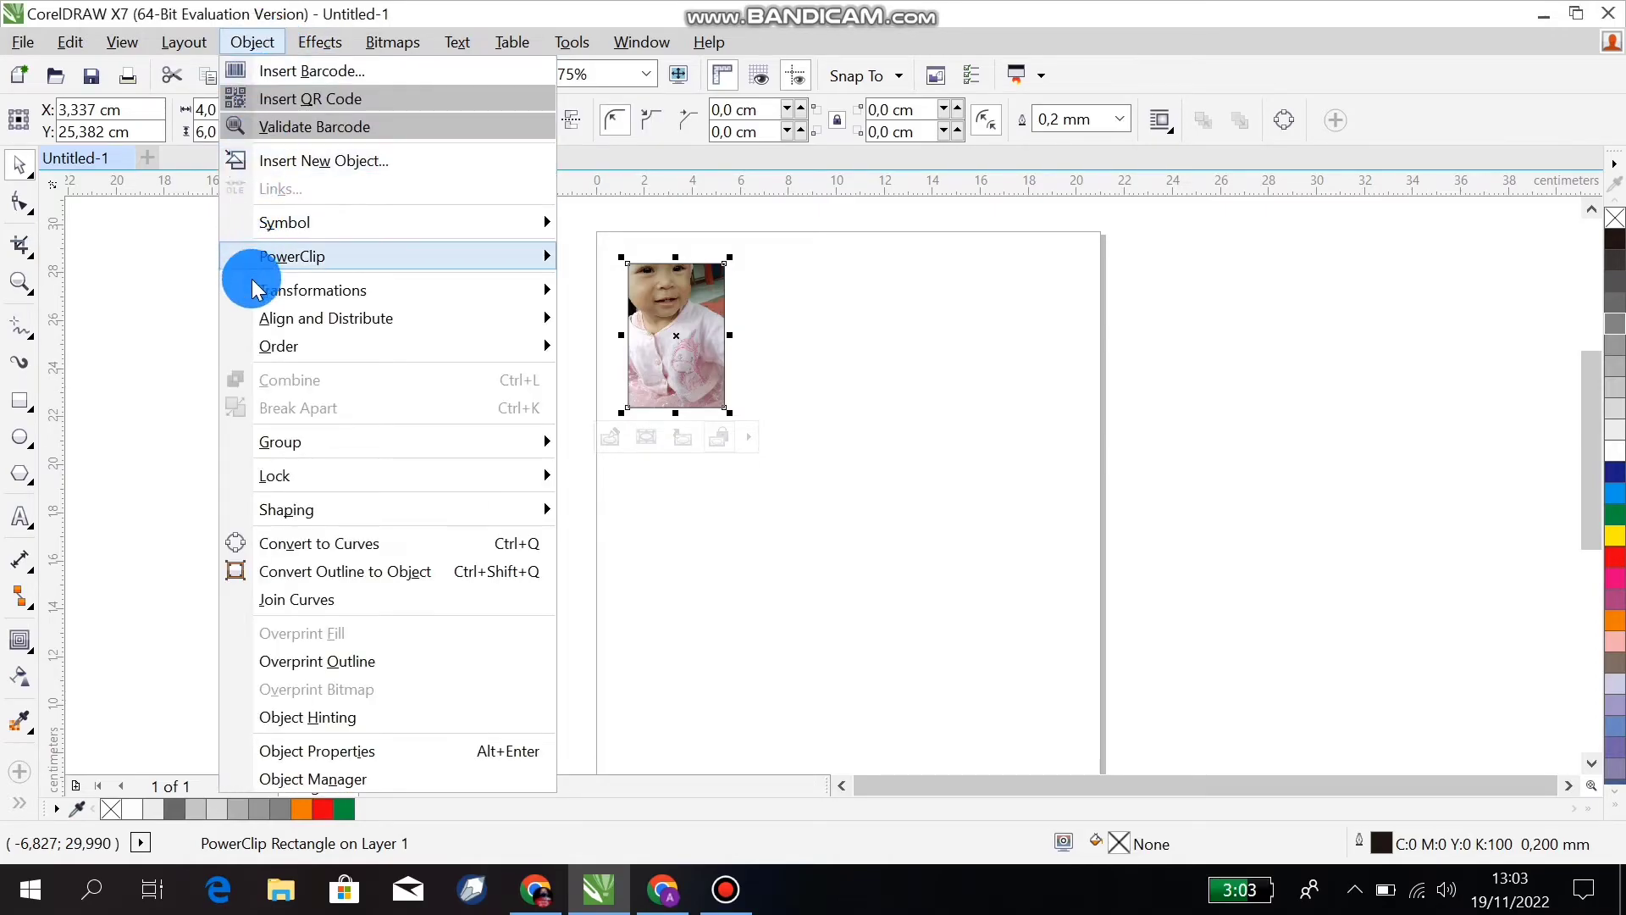
{"action": "mouse_move", "coordinate": [254, 296]}
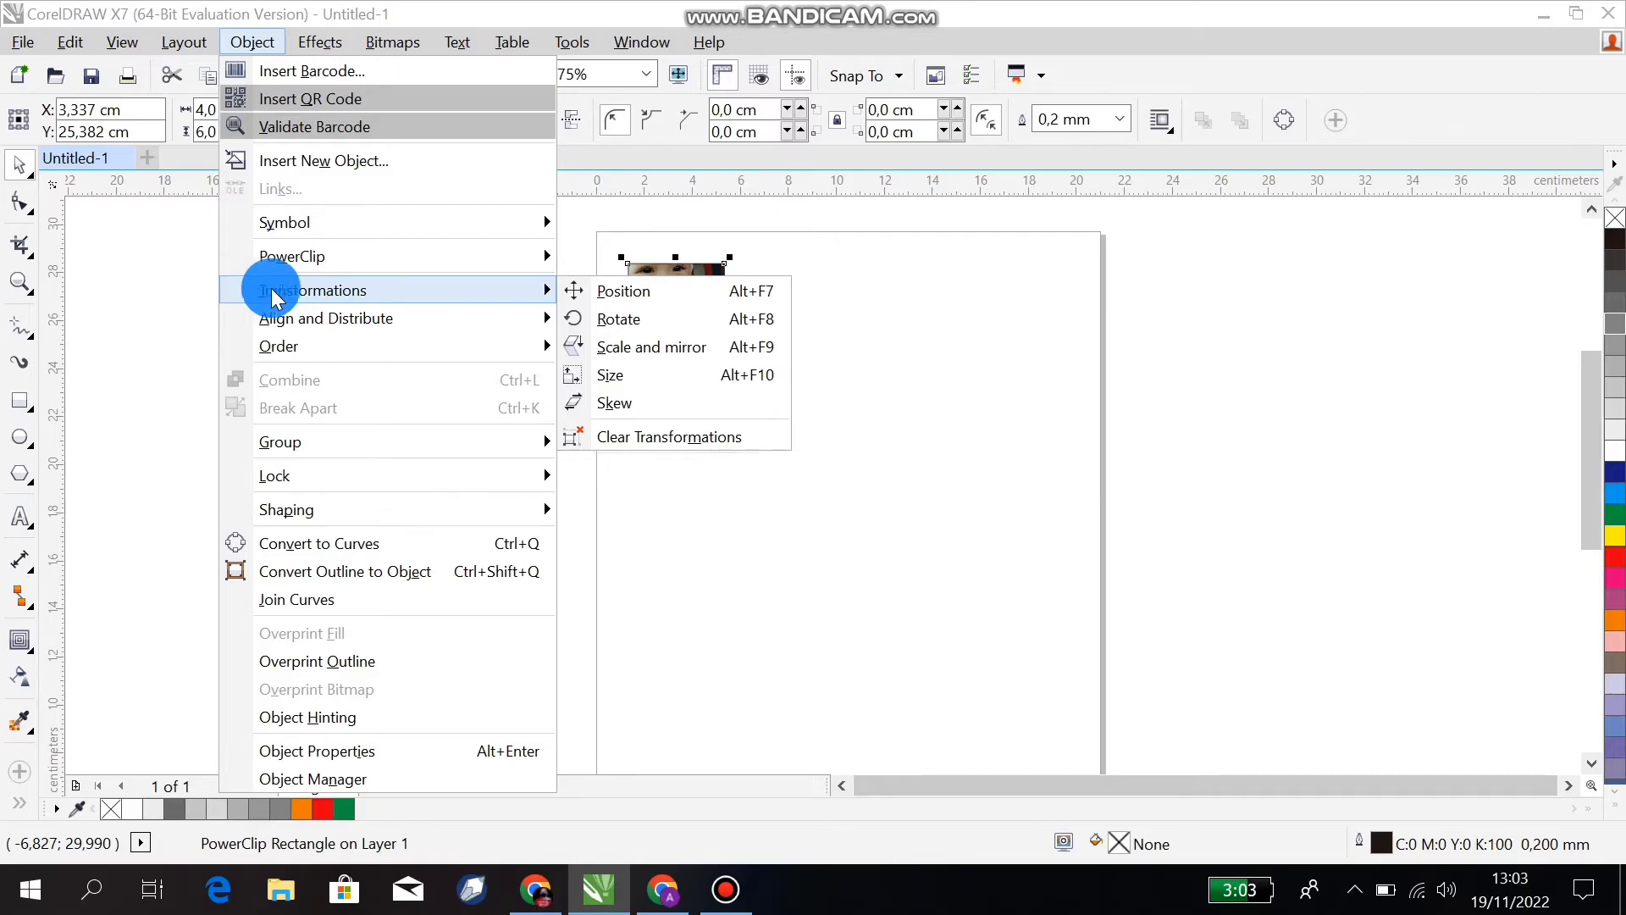
{"action": "left_click", "coordinate": [659, 293]}
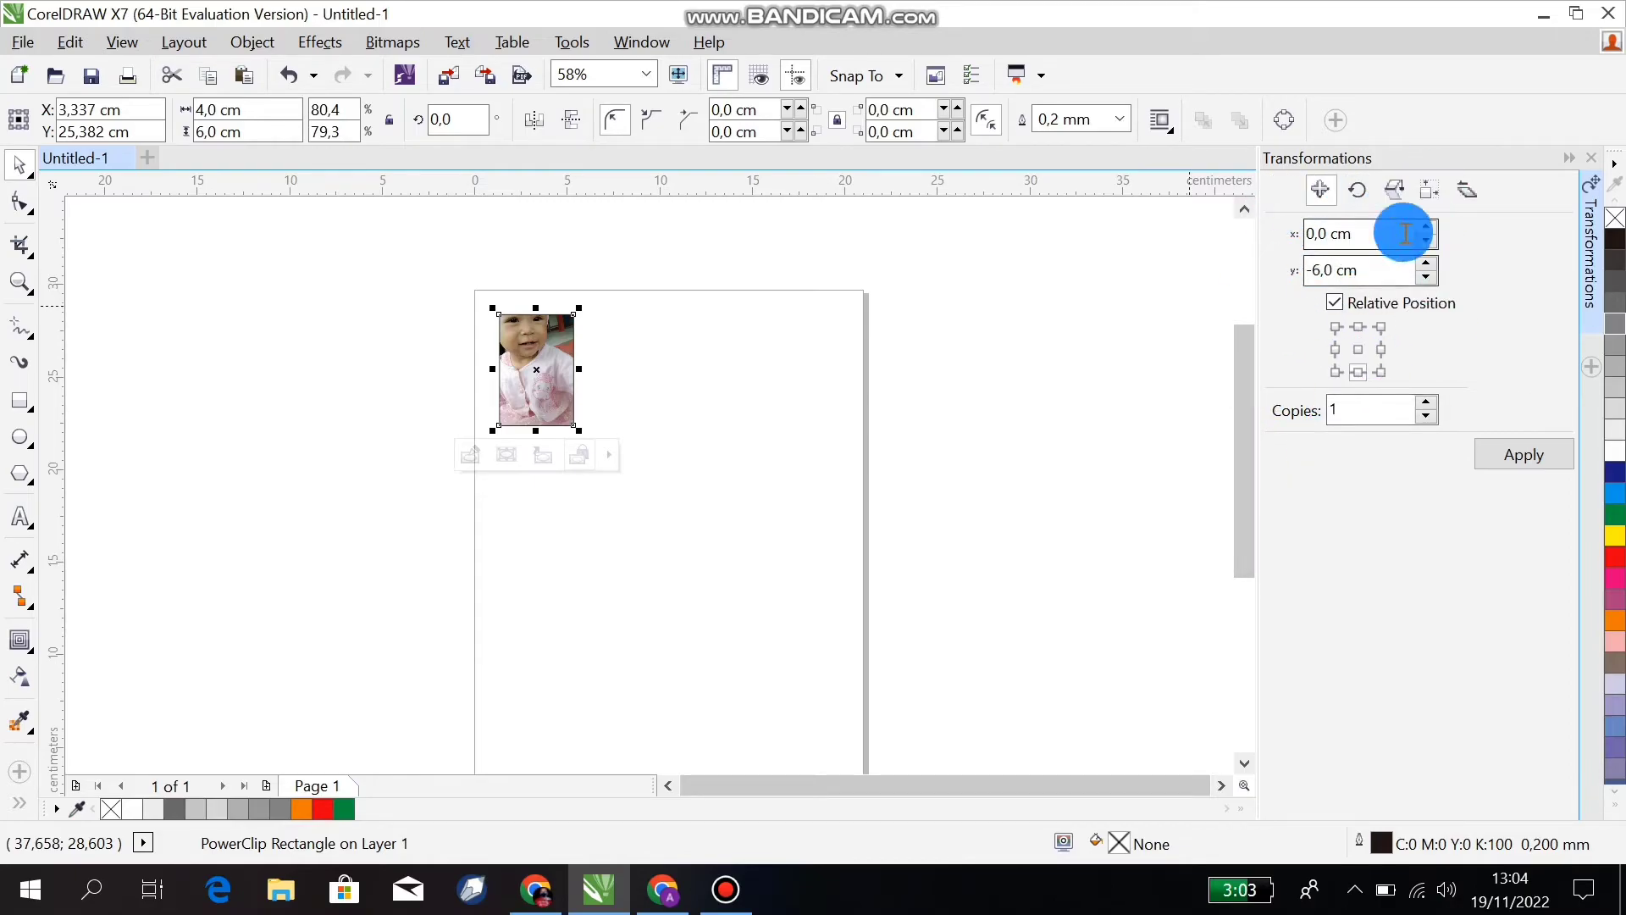
Create three copies of the clipped photo in a row to its right, offset 4 cm horizontally and 0 cm vertically.
{"action": "left_click", "coordinate": [1381, 349]}
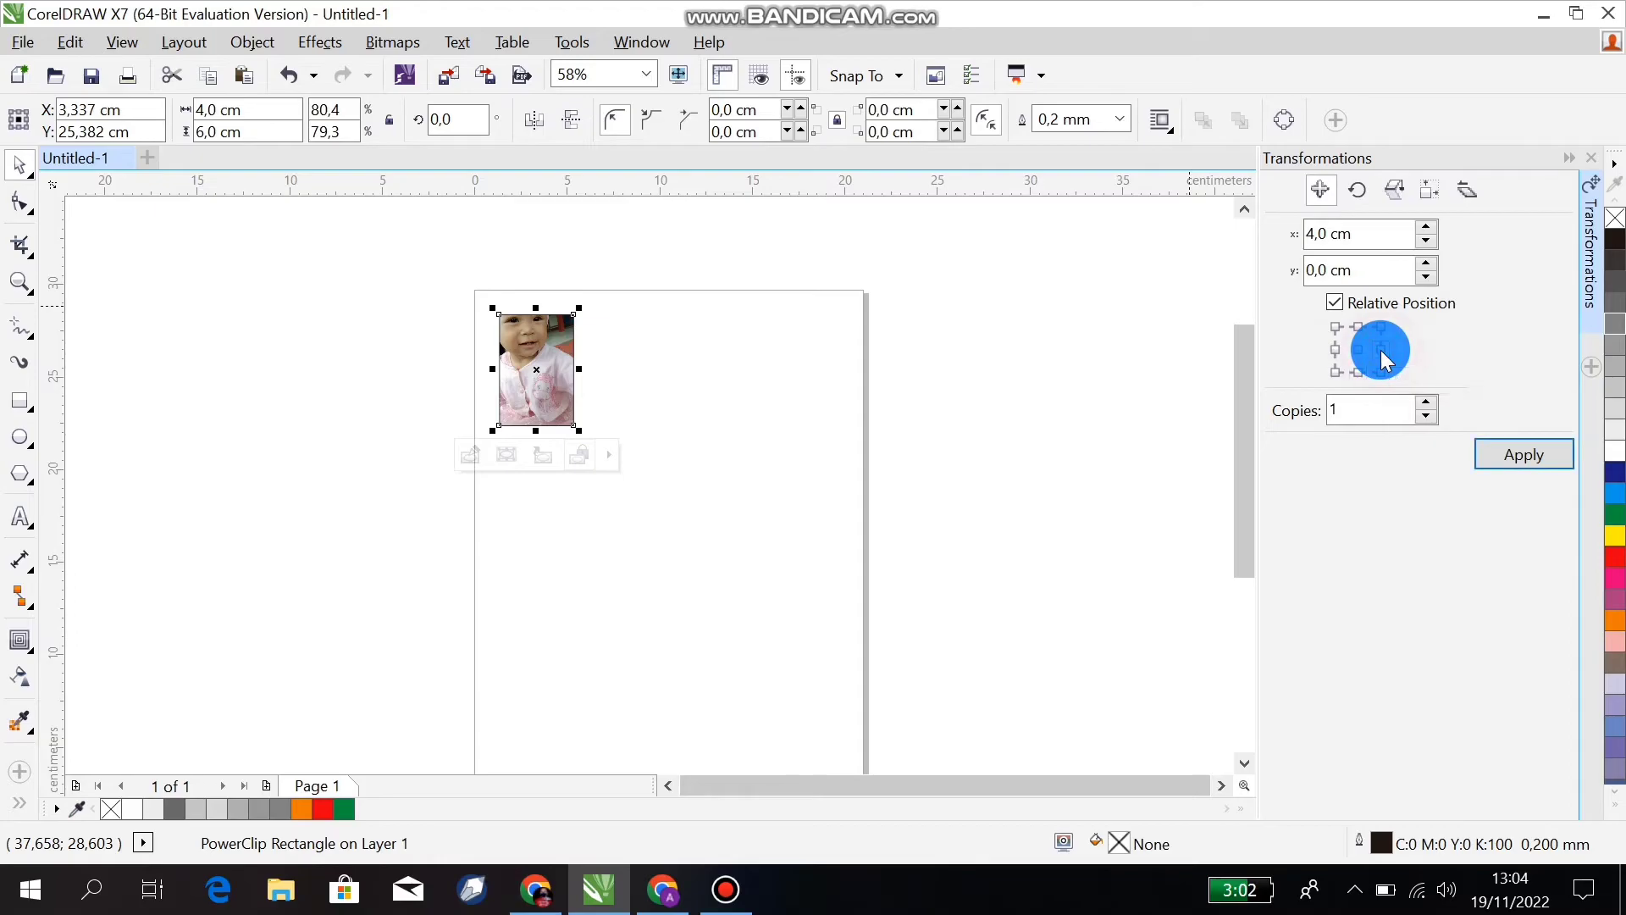
{"action": "left_click", "coordinate": [1428, 405]}
{"action": "double_click", "coordinate": [1355, 407]}
{"action": "key", "text": "BackSpace"}
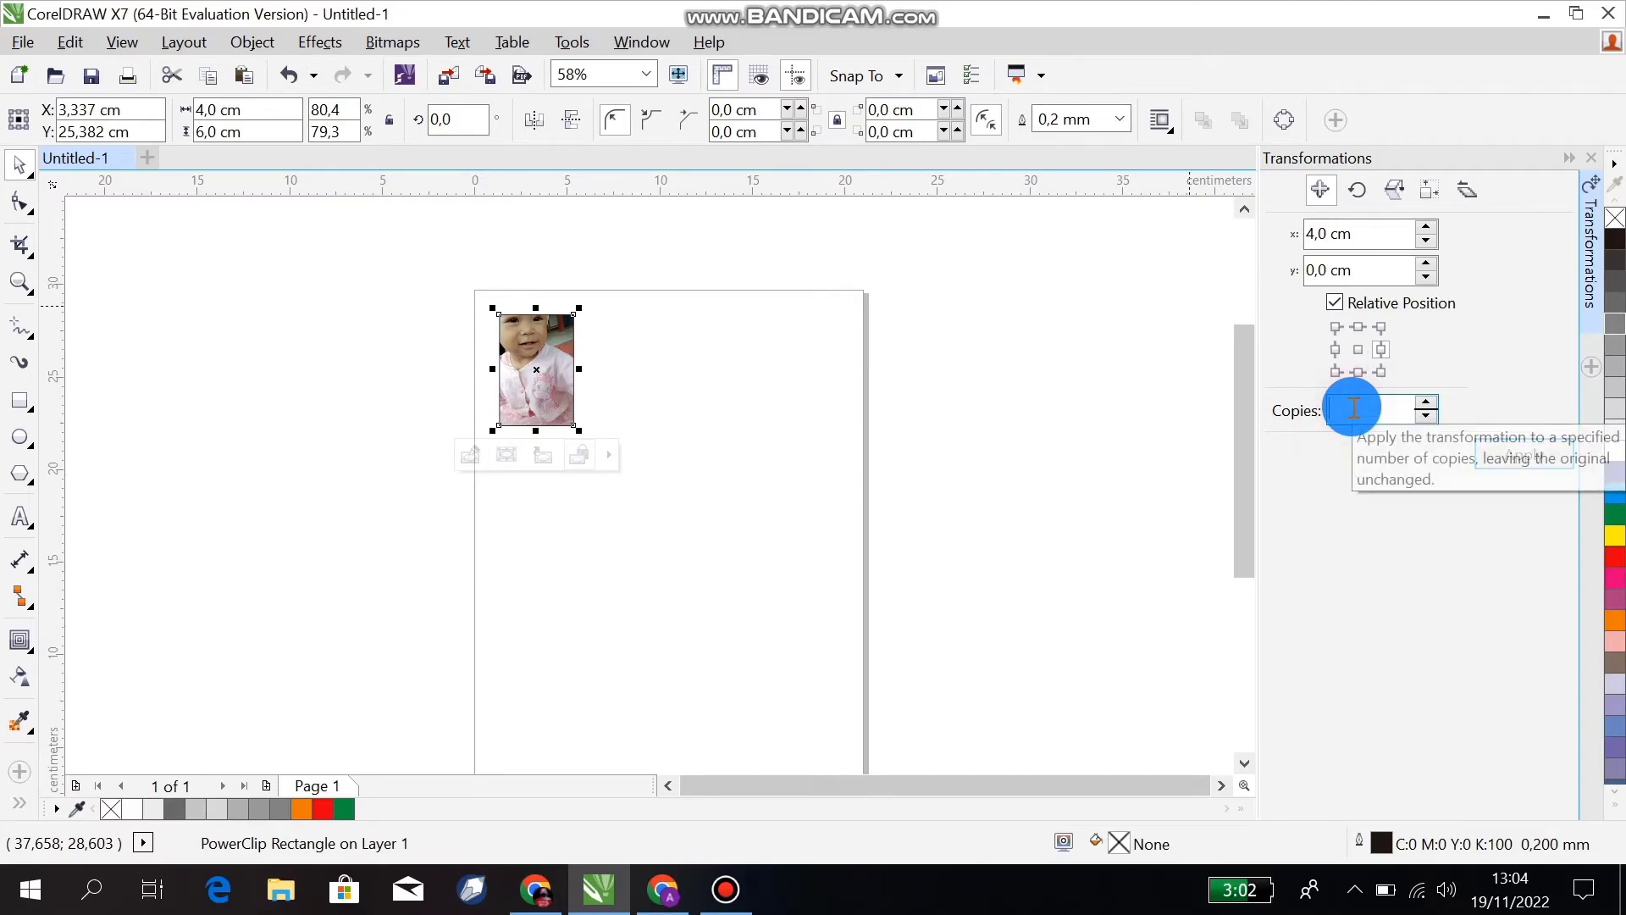
{"action": "type", "text": "3"}
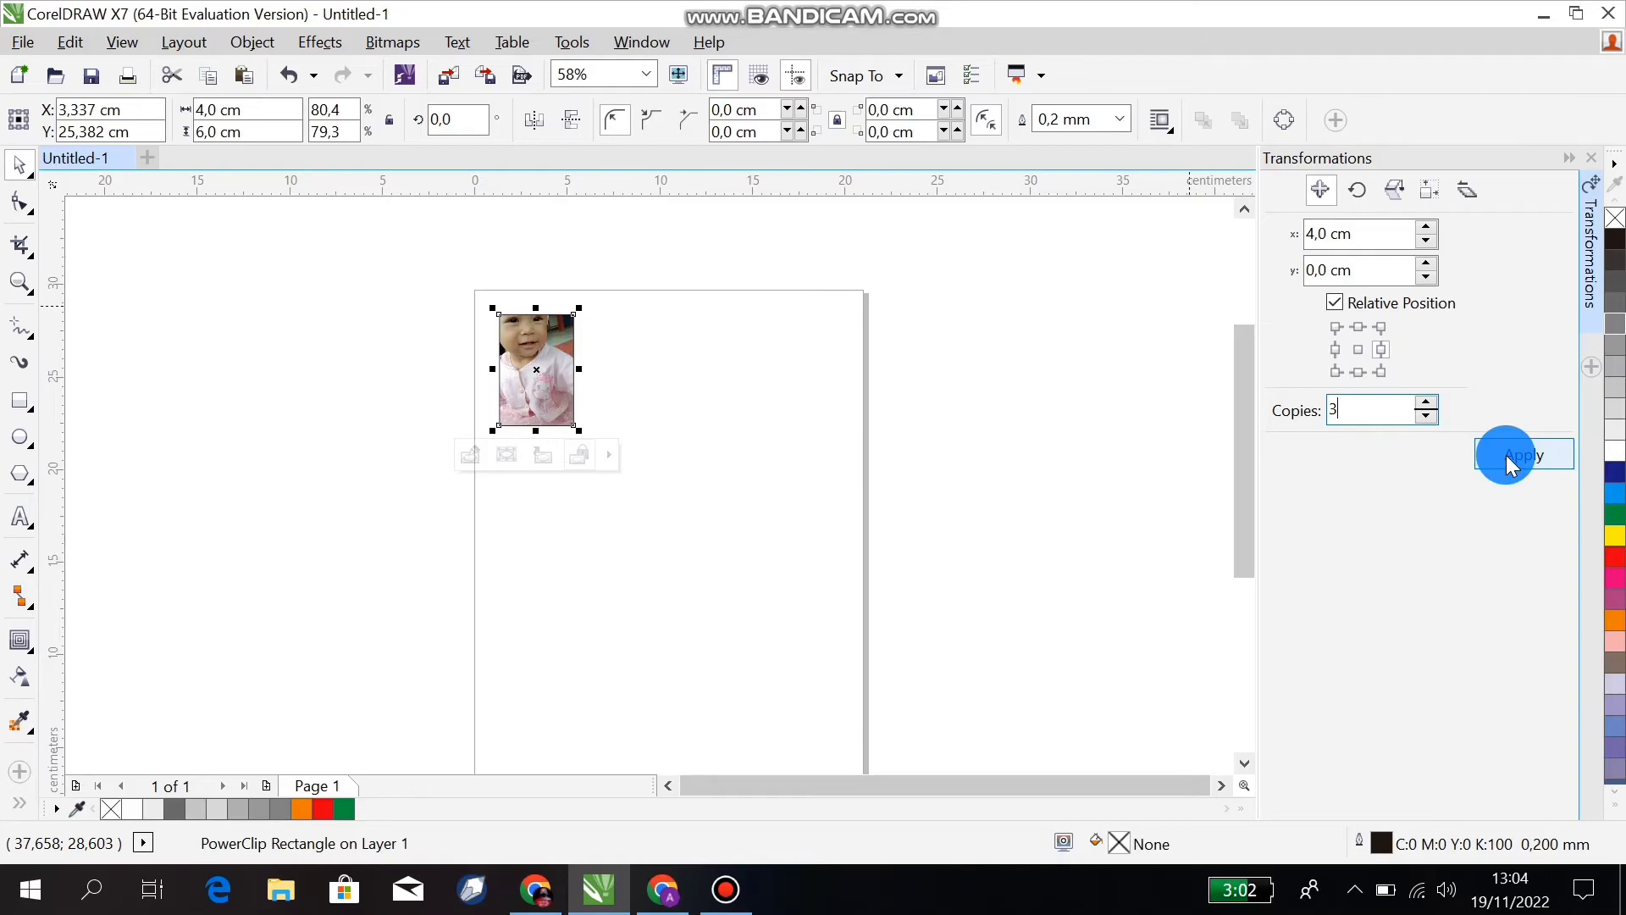
{"action": "left_click", "coordinate": [1506, 457]}
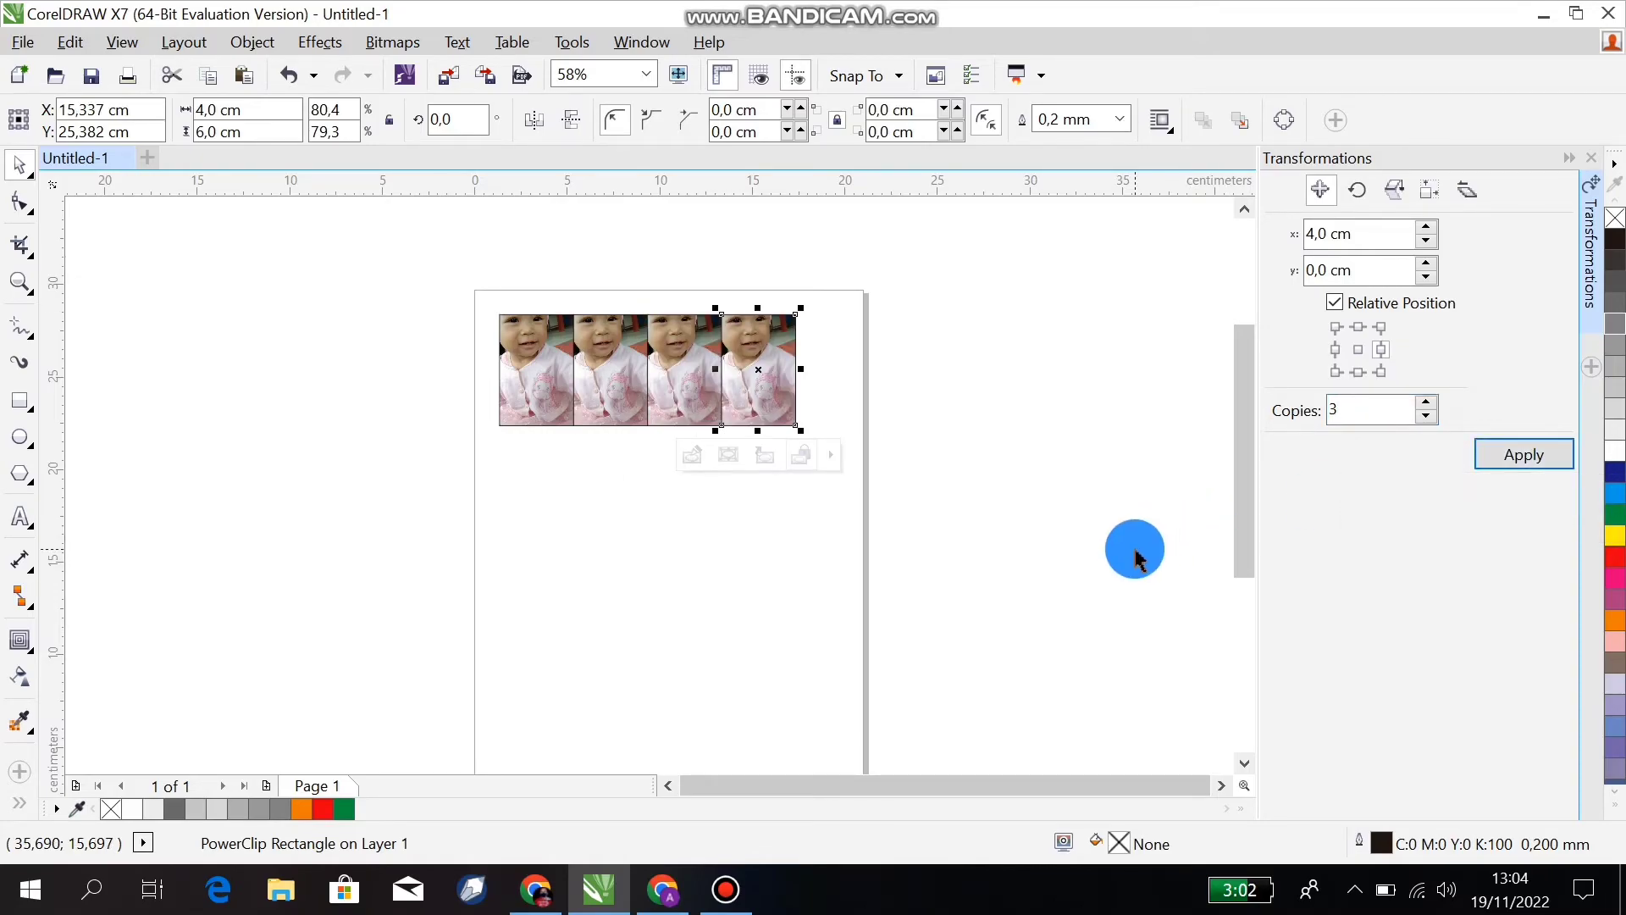
{"action": "left_click", "coordinate": [835, 544]}
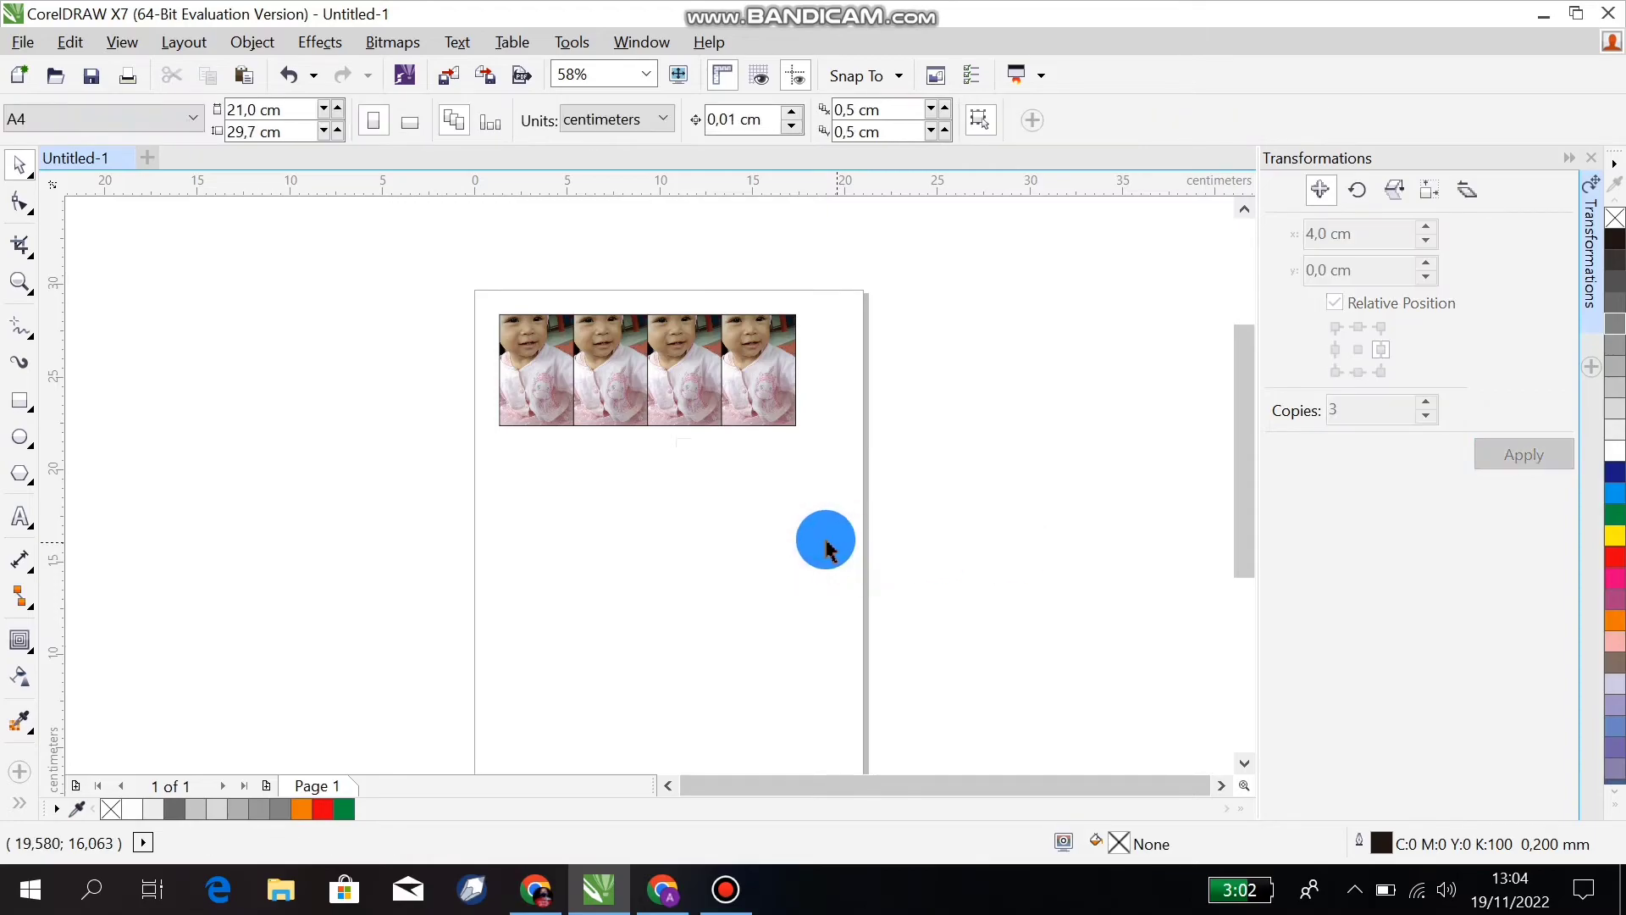
Duplicate the whole row of four photos downward as two copies, with a relative offset of 0 cm horizontally and -6 cm vertically.
{"action": "left_click", "coordinate": [19, 282]}
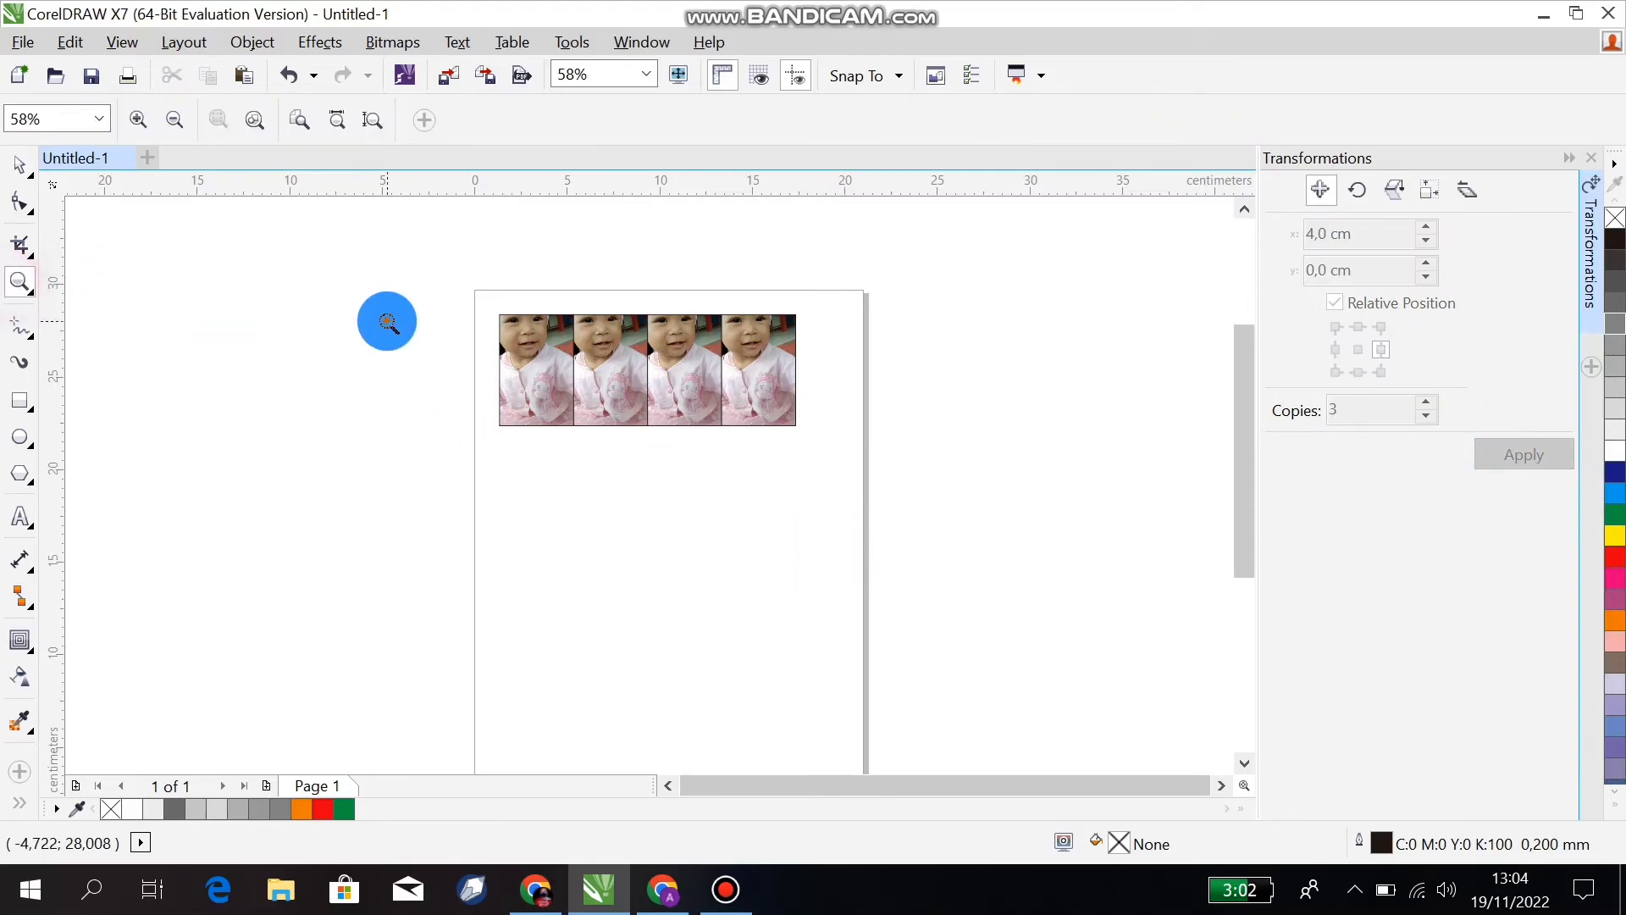
{"action": "left_click", "coordinate": [496, 322]}
{"action": "left_click_drag", "start_coordinate": [1247, 405], "coordinate": [1039, 779]}
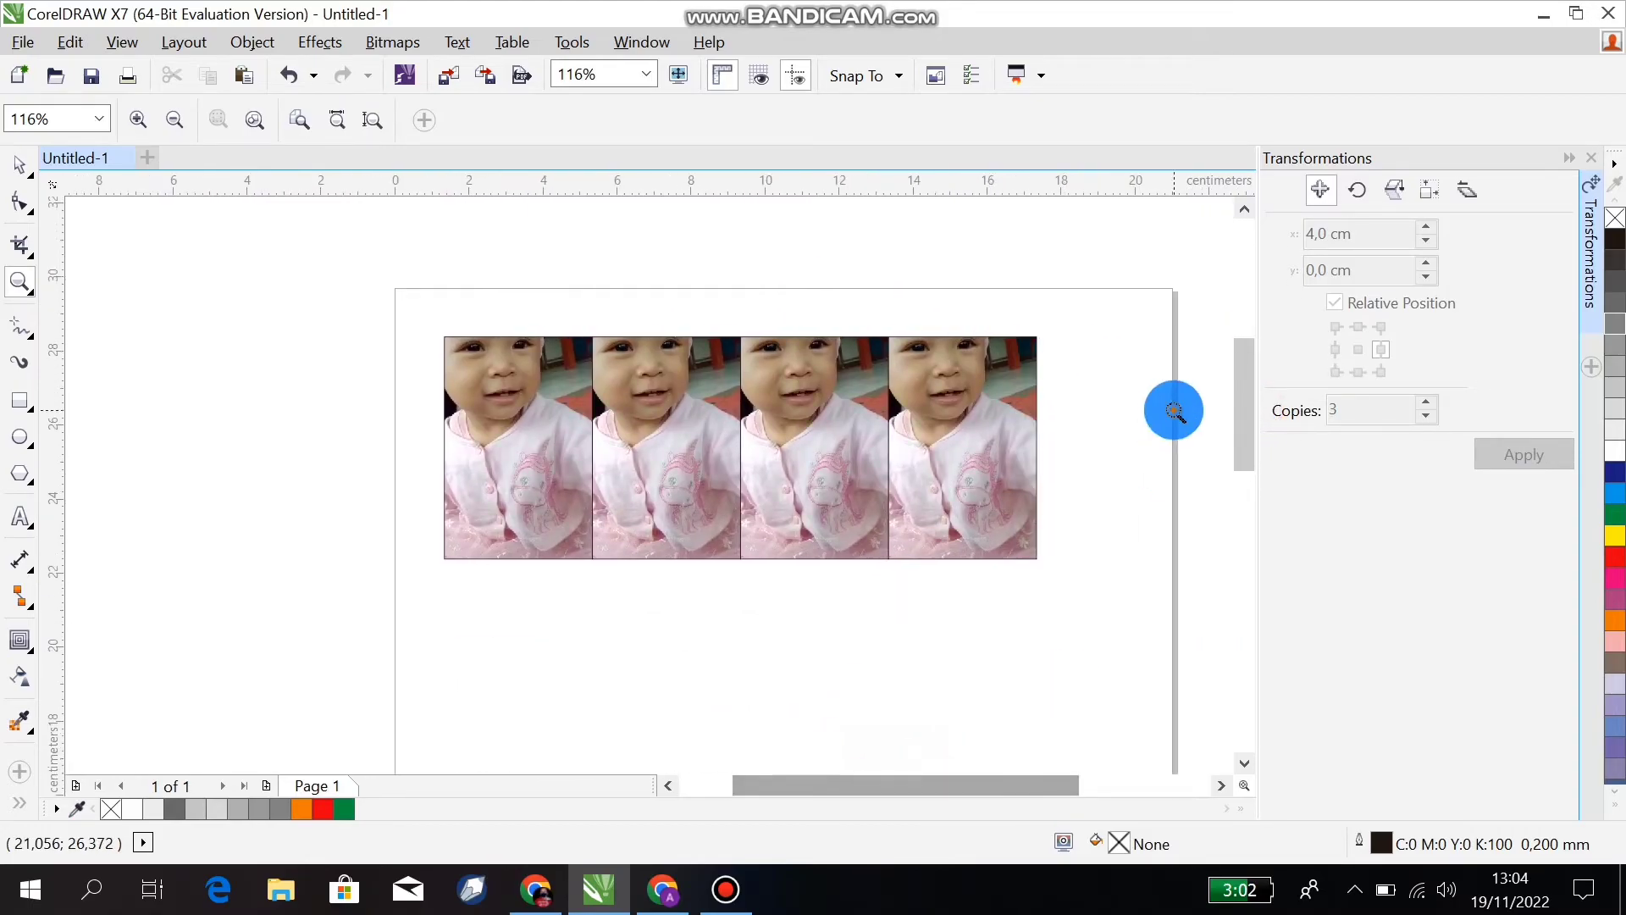
{"action": "left_click_drag", "start_coordinate": [1240, 400], "coordinate": [1242, 420]}
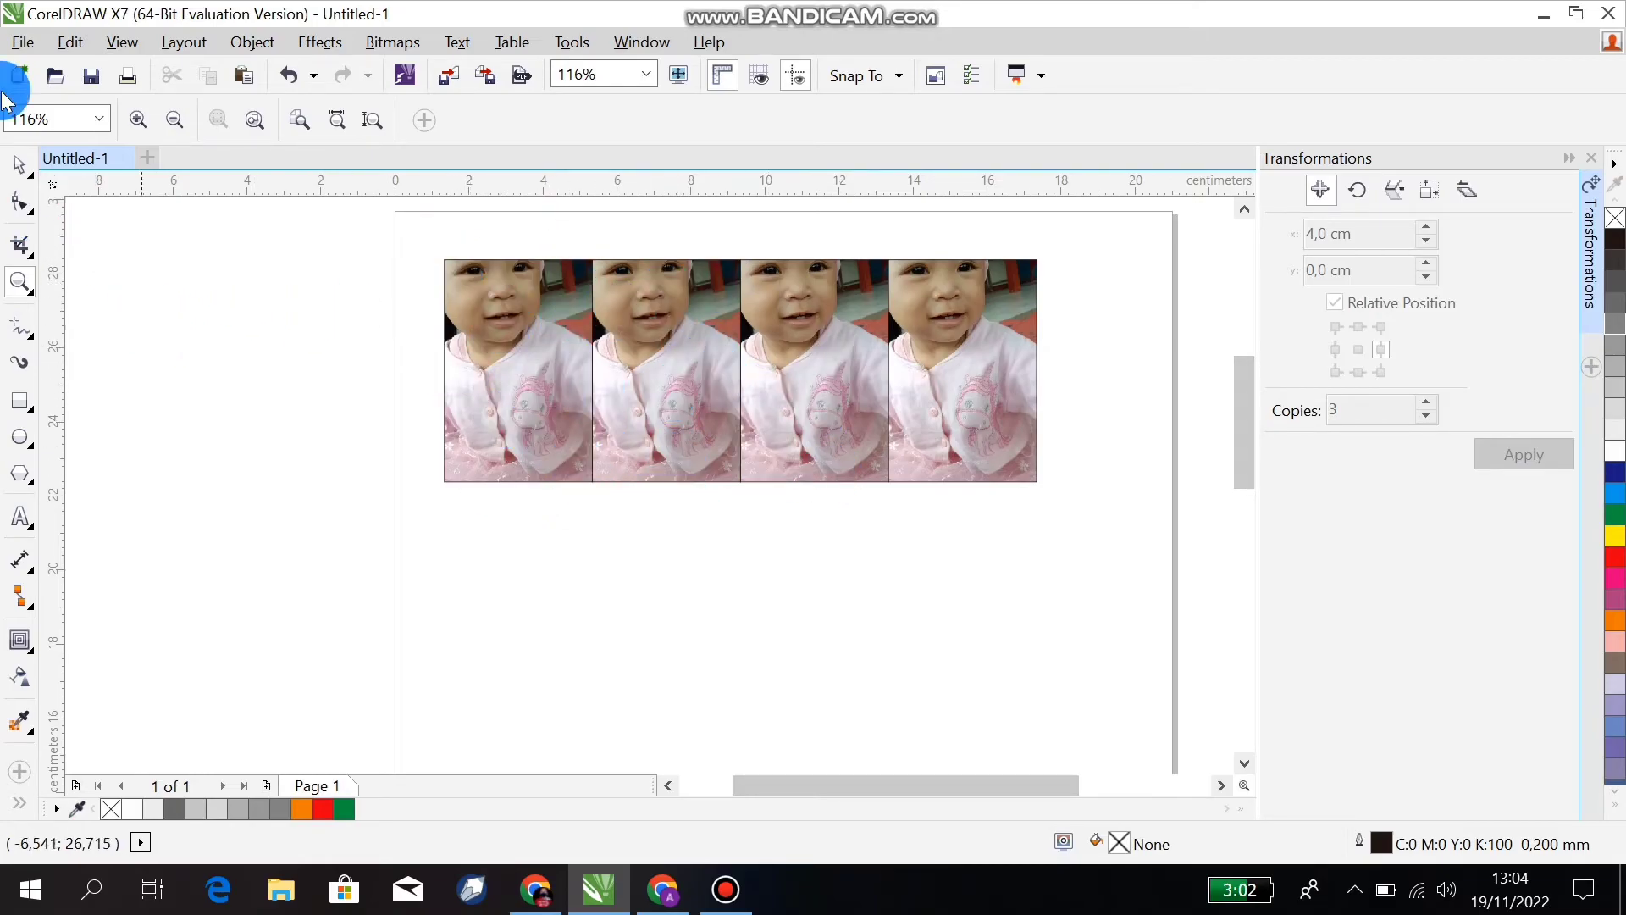
{"action": "left_click", "coordinate": [20, 170]}
{"action": "left_click_drag", "start_coordinate": [424, 238], "coordinate": [1074, 509]}
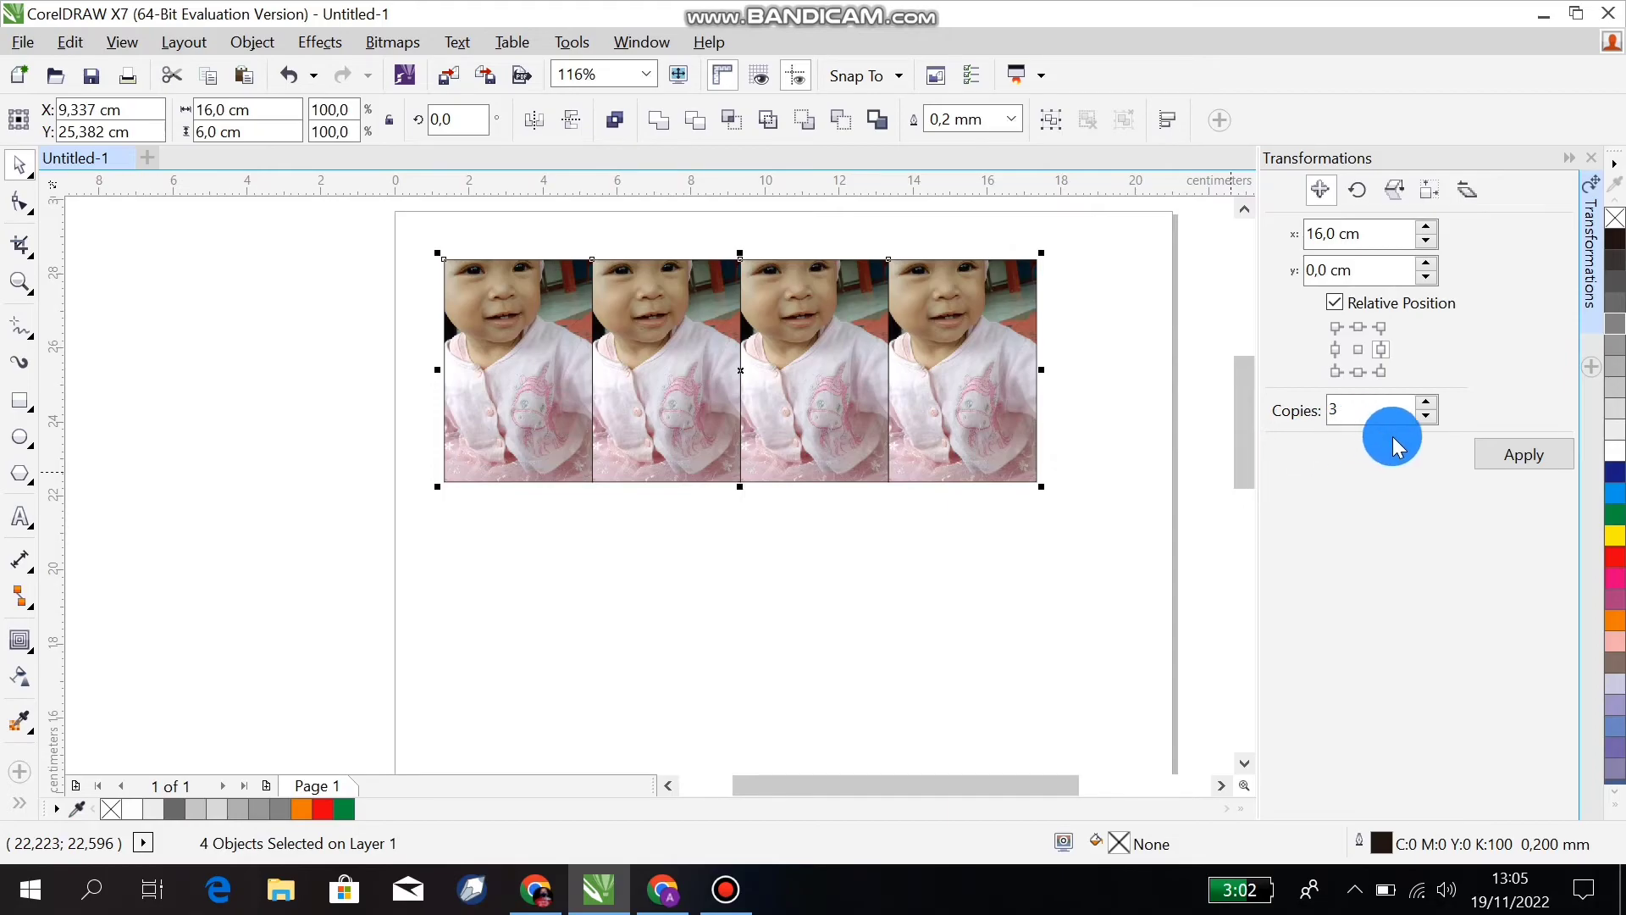
{"action": "double_click", "coordinate": [1350, 410]}
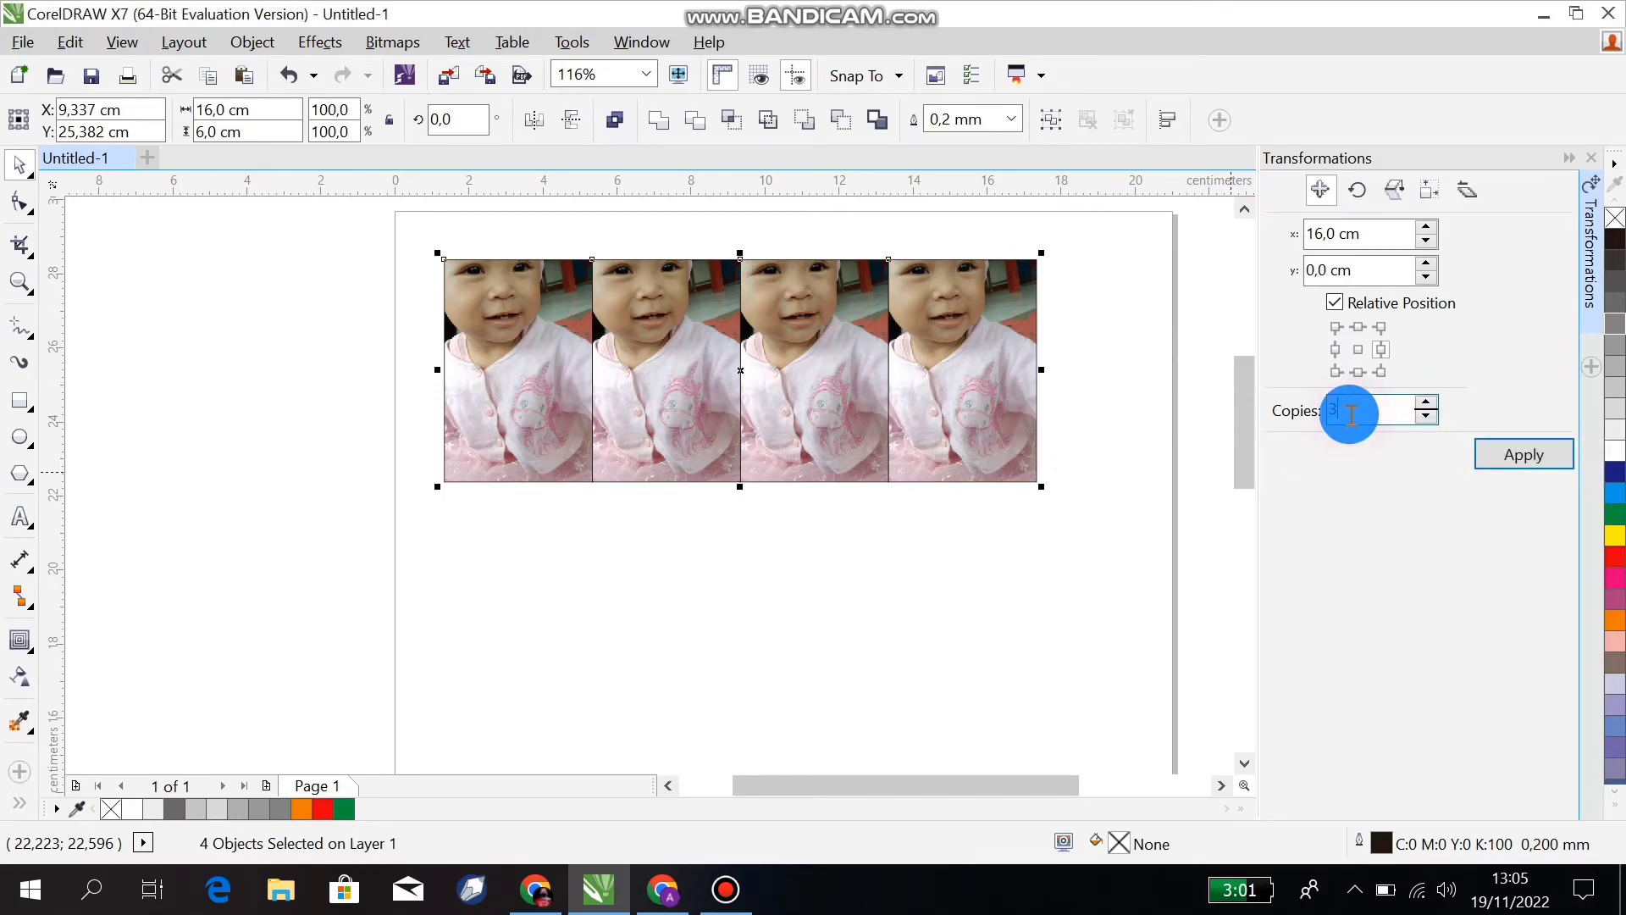
{"action": "key", "text": "BackSpace"}
{"action": "type", "text": "2"}
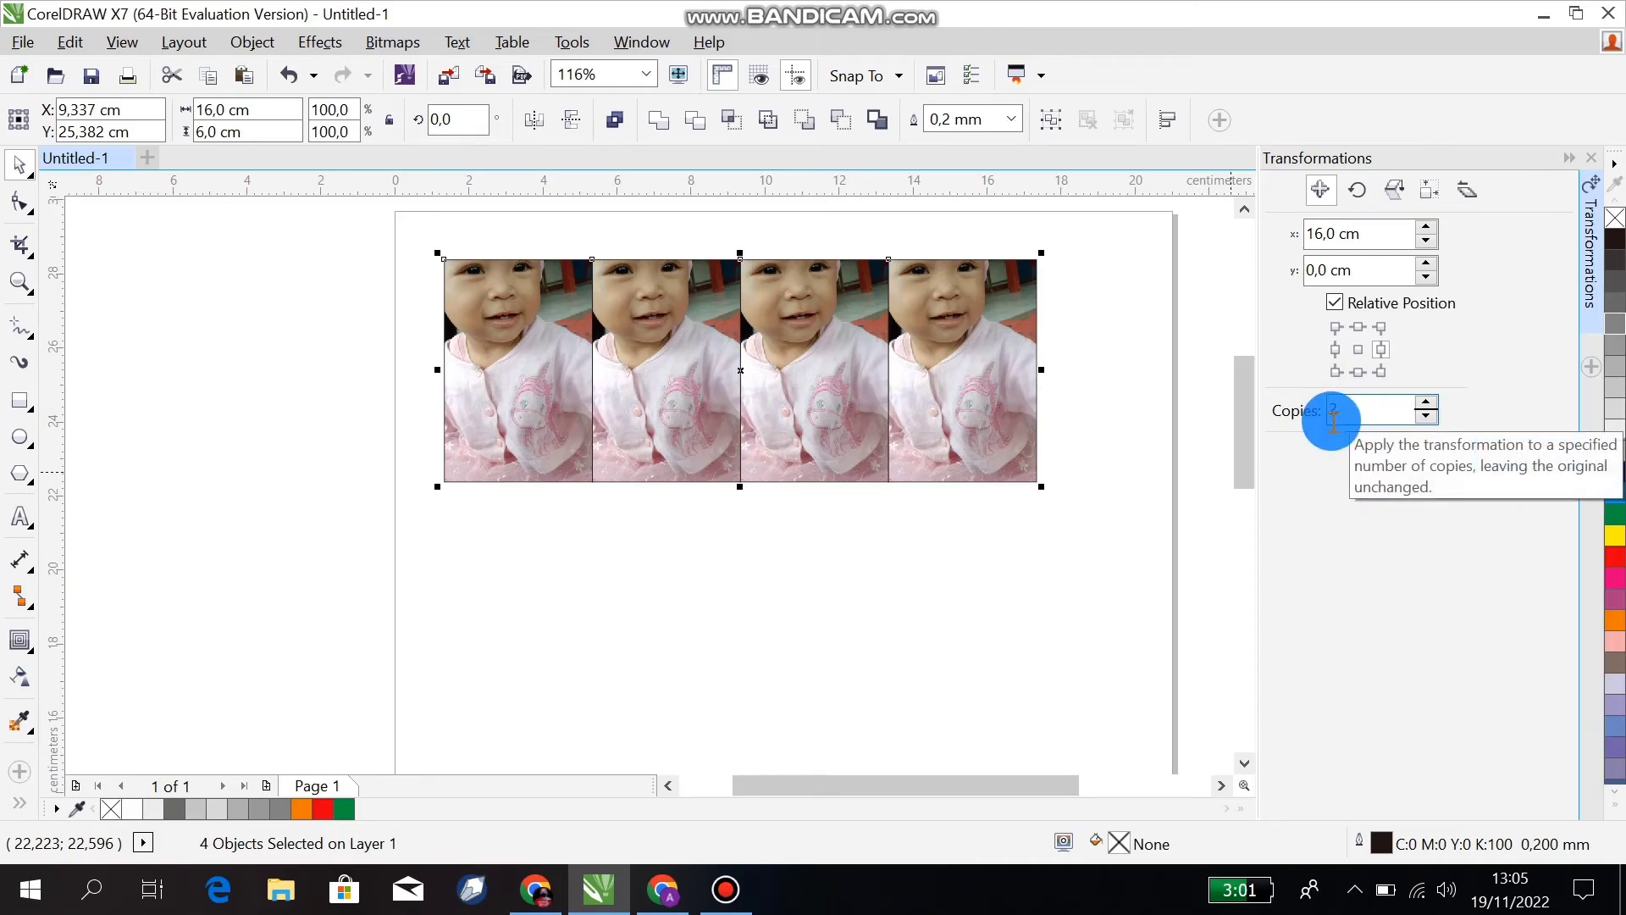
{"action": "left_click", "coordinate": [1358, 371]}
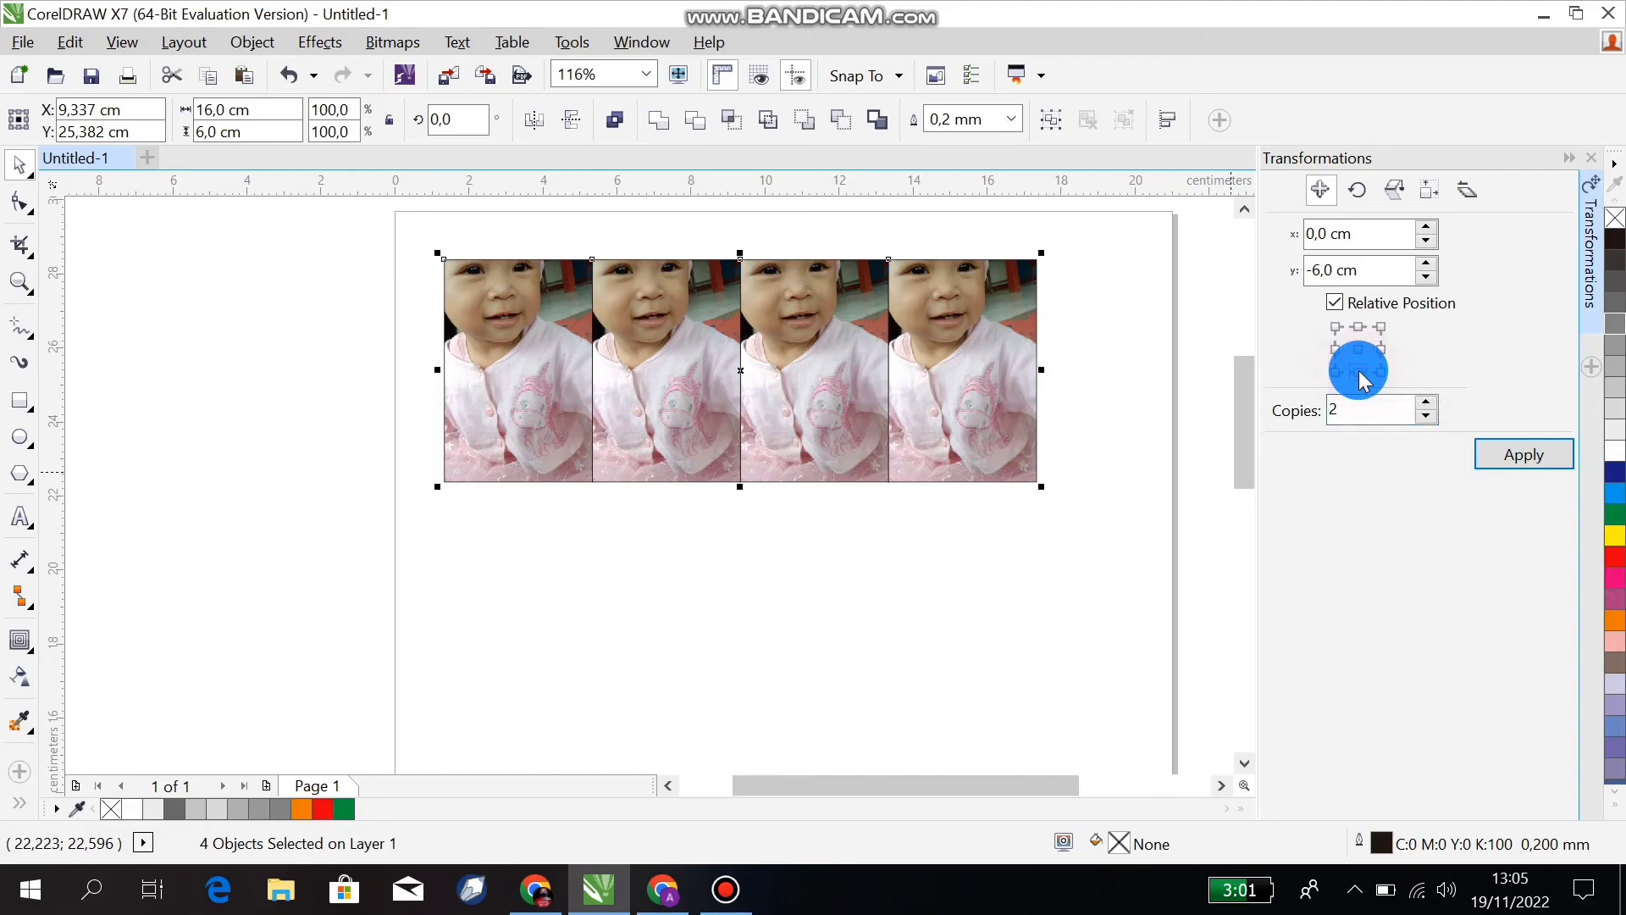
{"action": "left_click_drag", "start_coordinate": [1078, 436], "coordinate": [940, 542]}
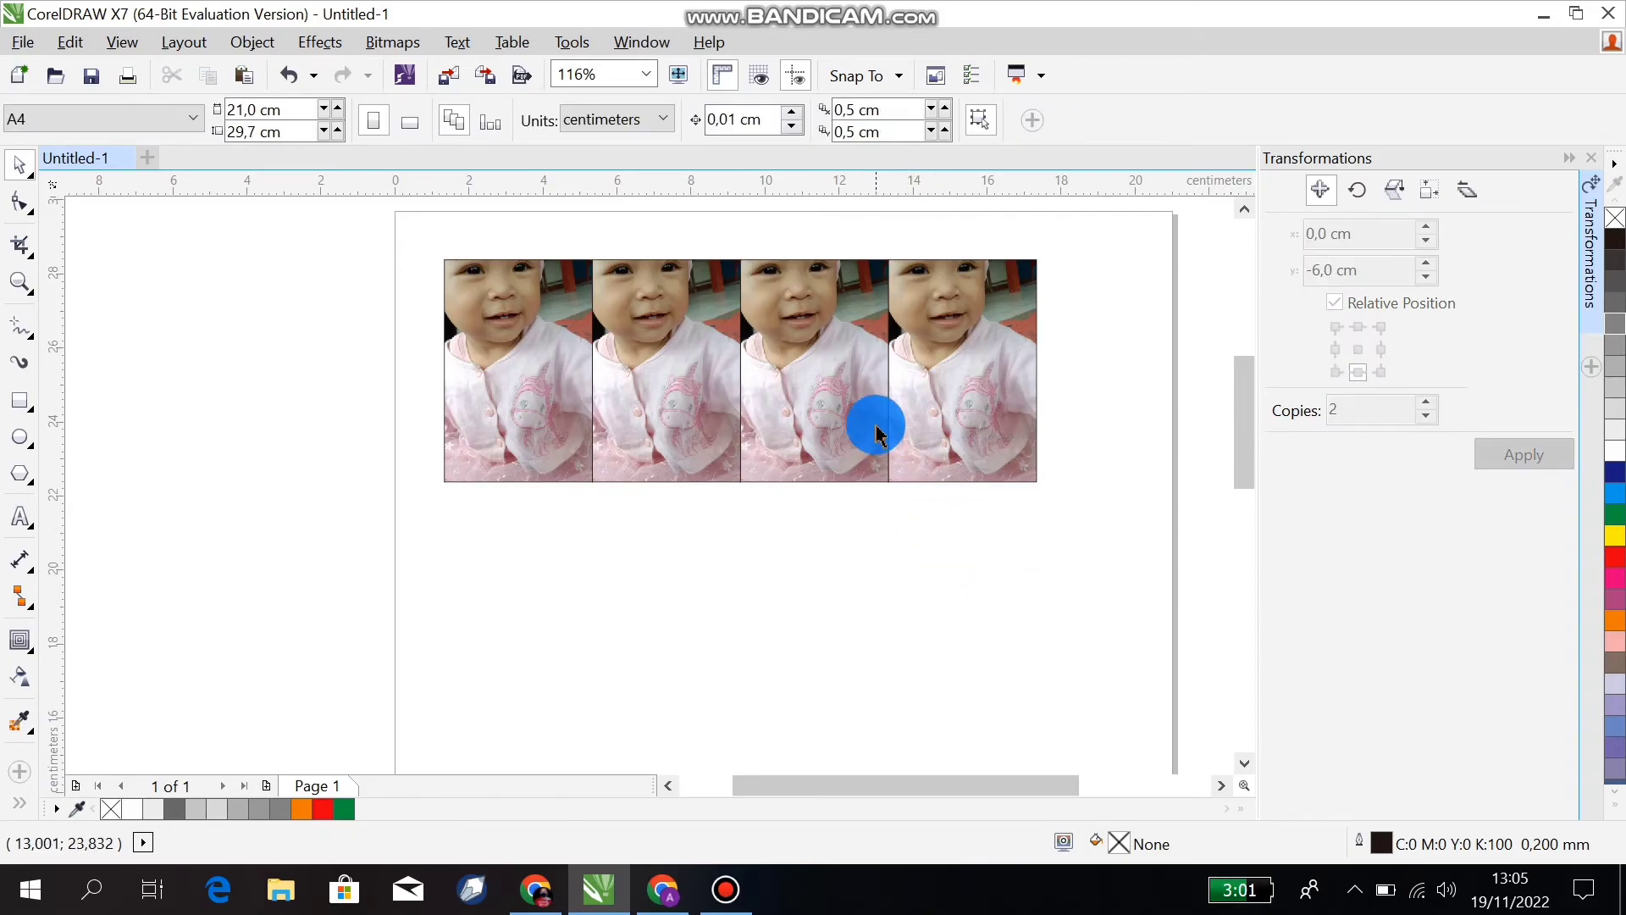
{"action": "left_click_drag", "start_coordinate": [419, 234], "coordinate": [1078, 518]}
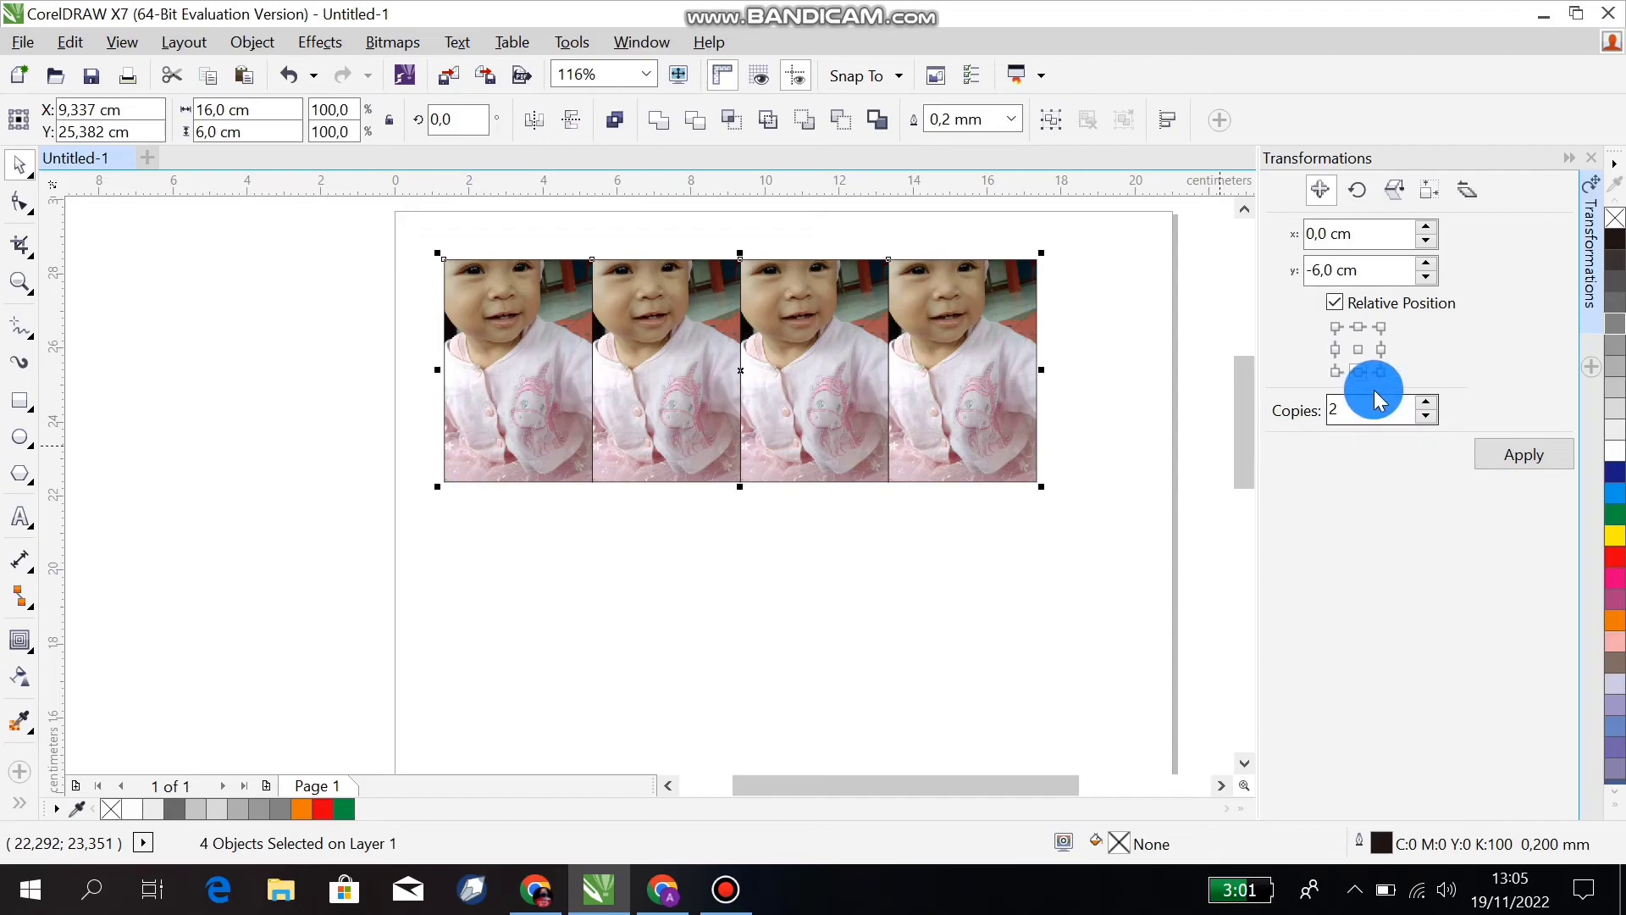
{"action": "left_click", "coordinate": [1513, 462]}
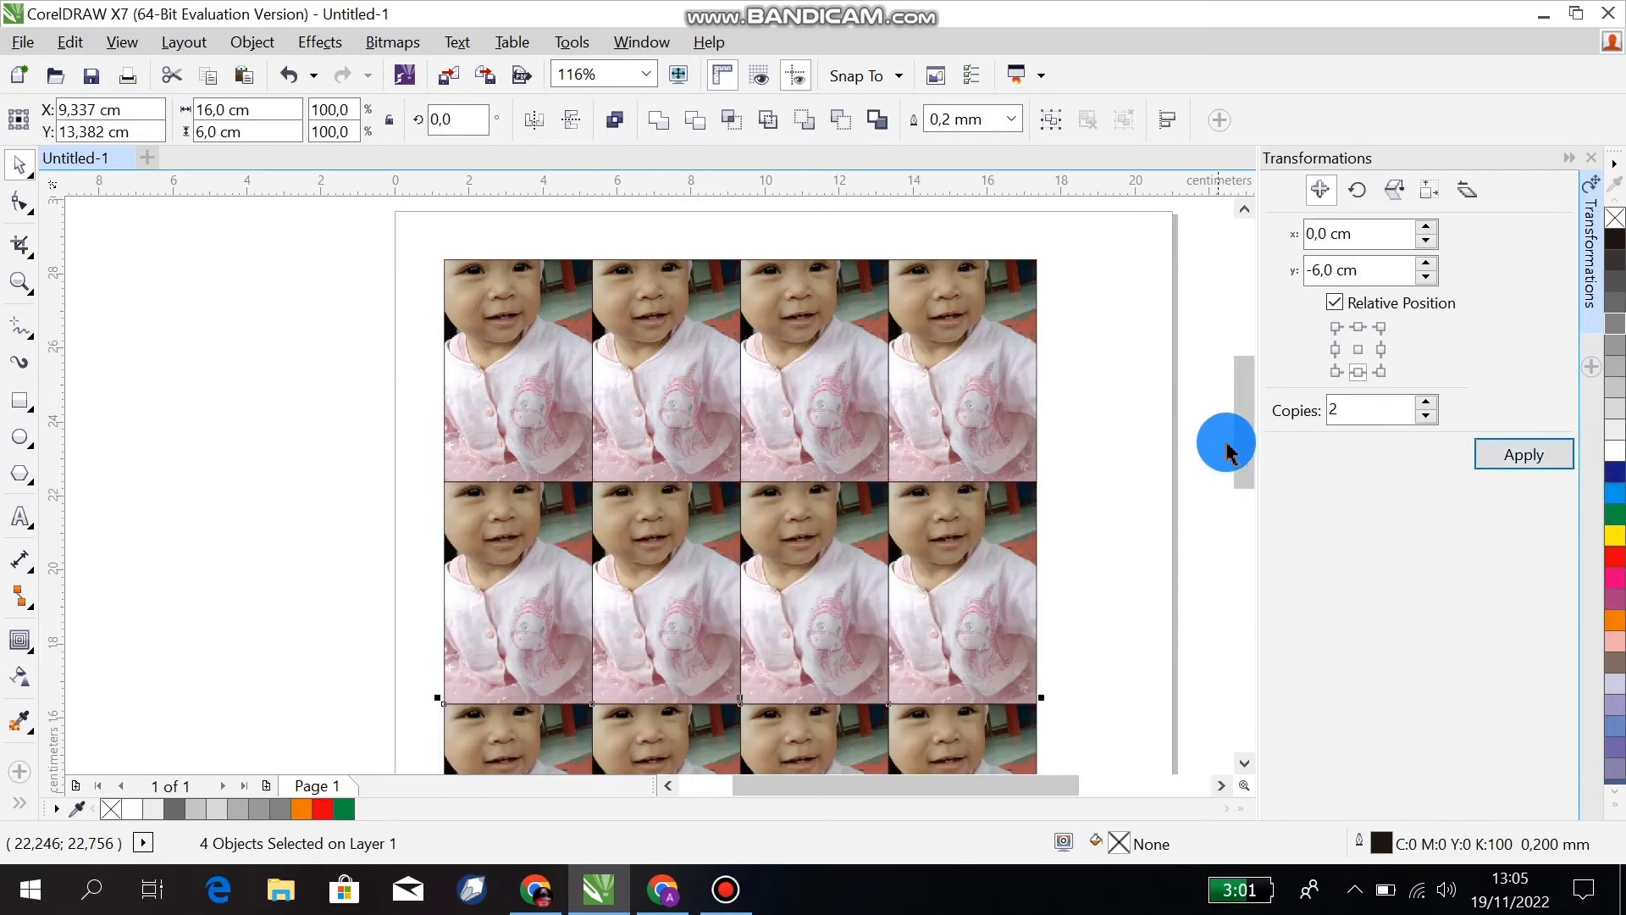
Examine the arrangement of the photo grid on the A4 page at 50% and 100% zoom.
{"action": "mouse_move", "coordinate": [1236, 446]}
{"action": "left_mouse_down"}
{"action": "mouse_move", "coordinate": [1232, 500]}
{"action": "mouse_move", "coordinate": [1235, 475]}
{"action": "left_mouse_up"}
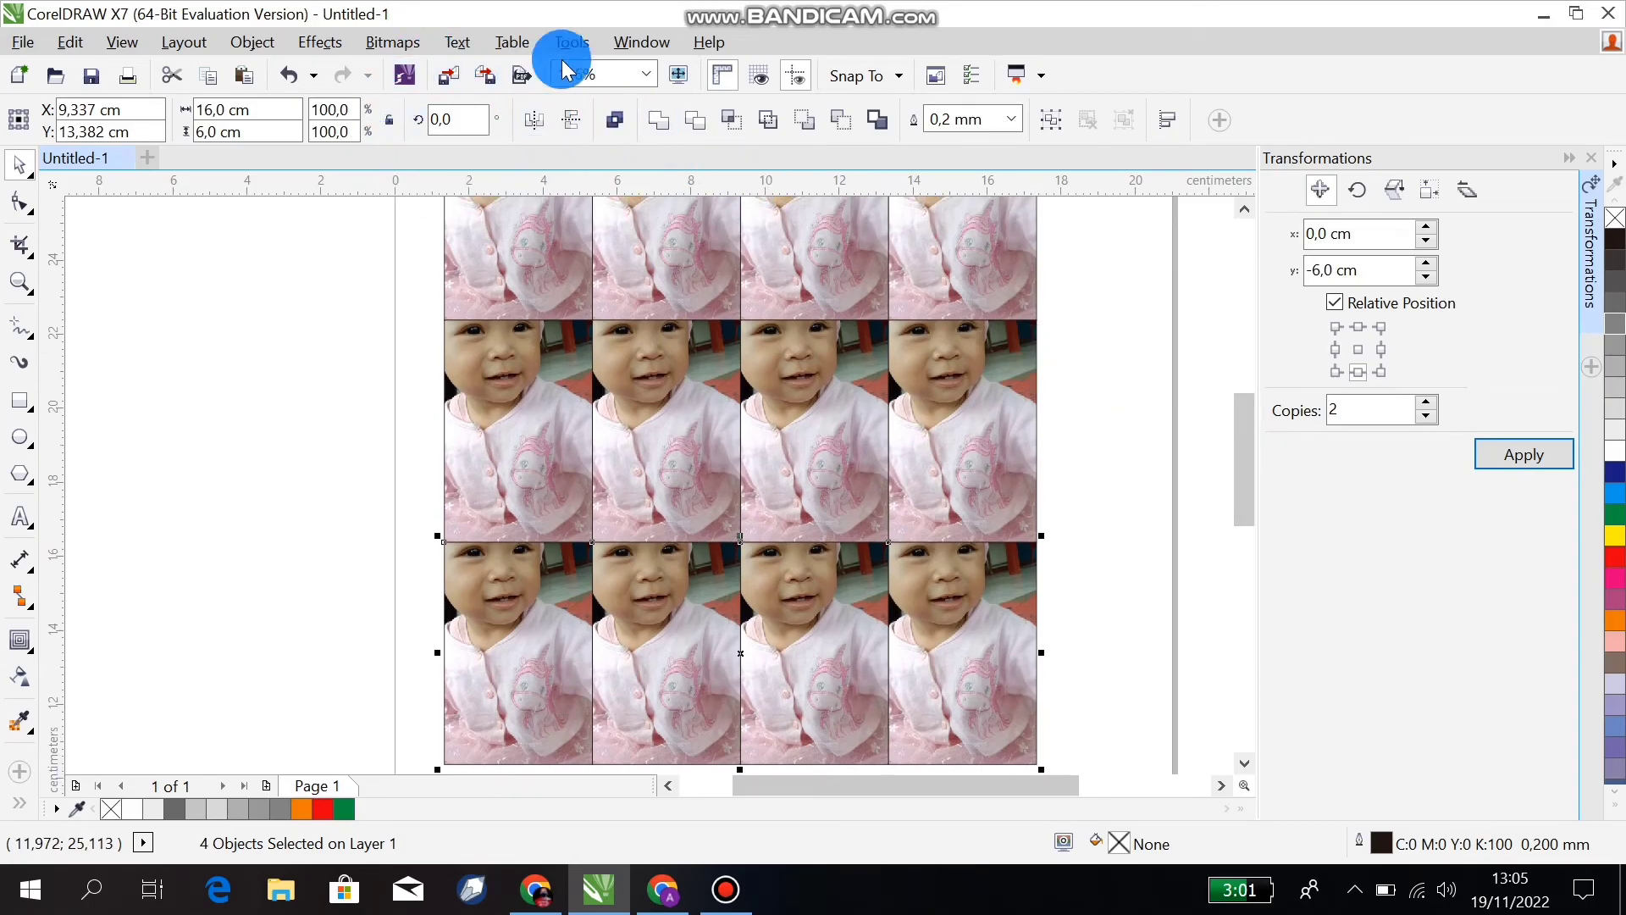
{"action": "left_click", "coordinate": [646, 75]}
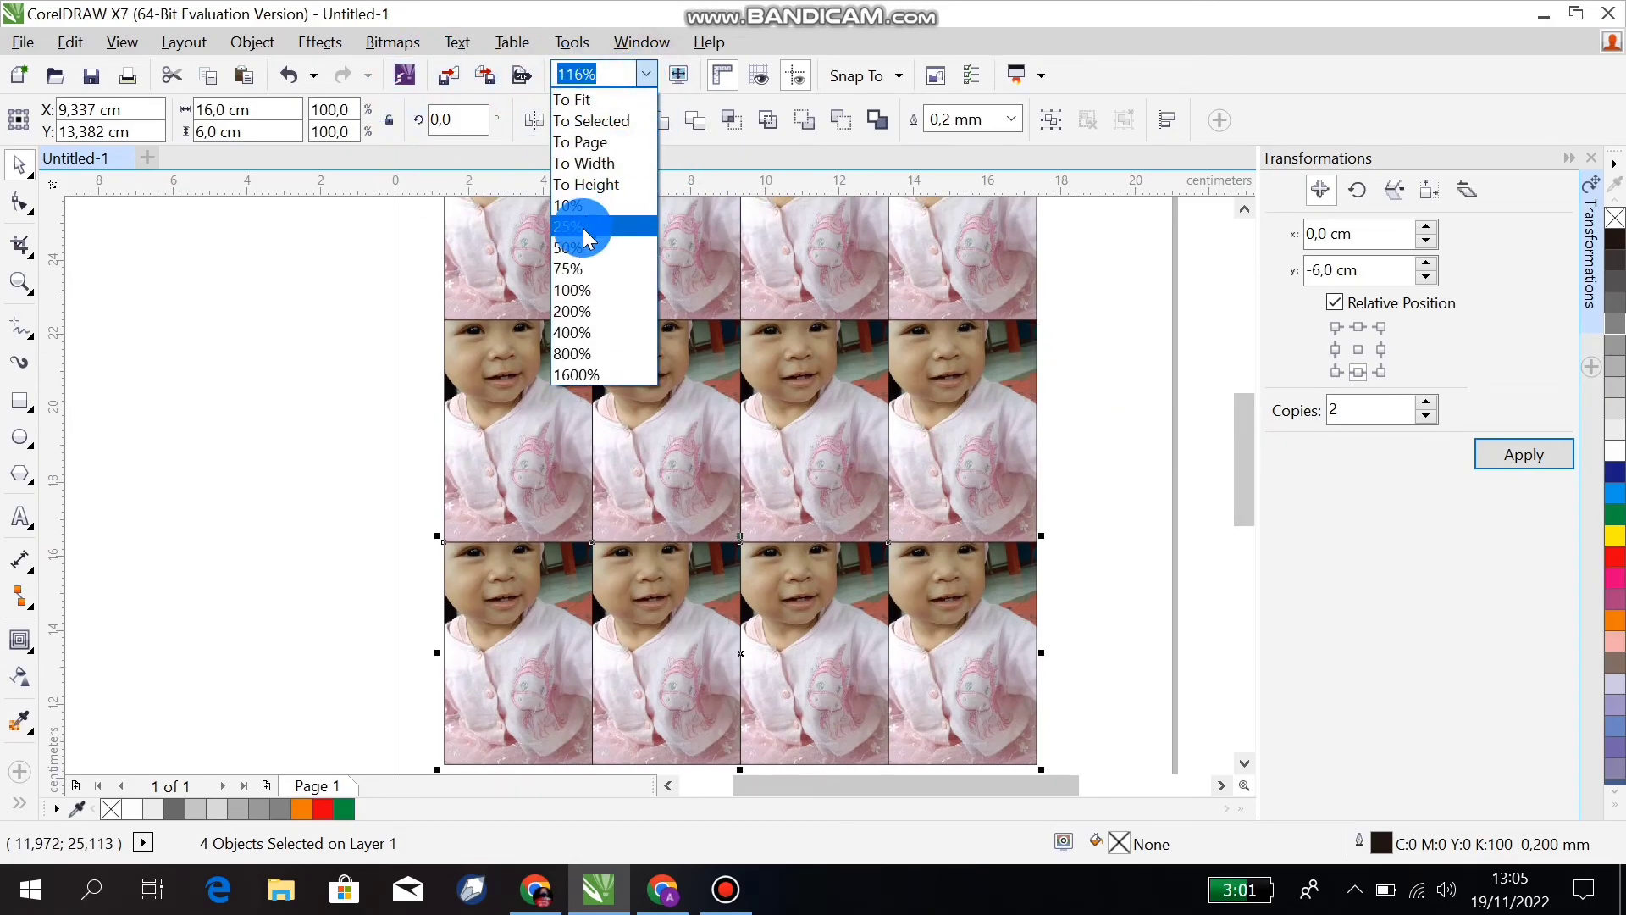
{"action": "left_click", "coordinate": [584, 250]}
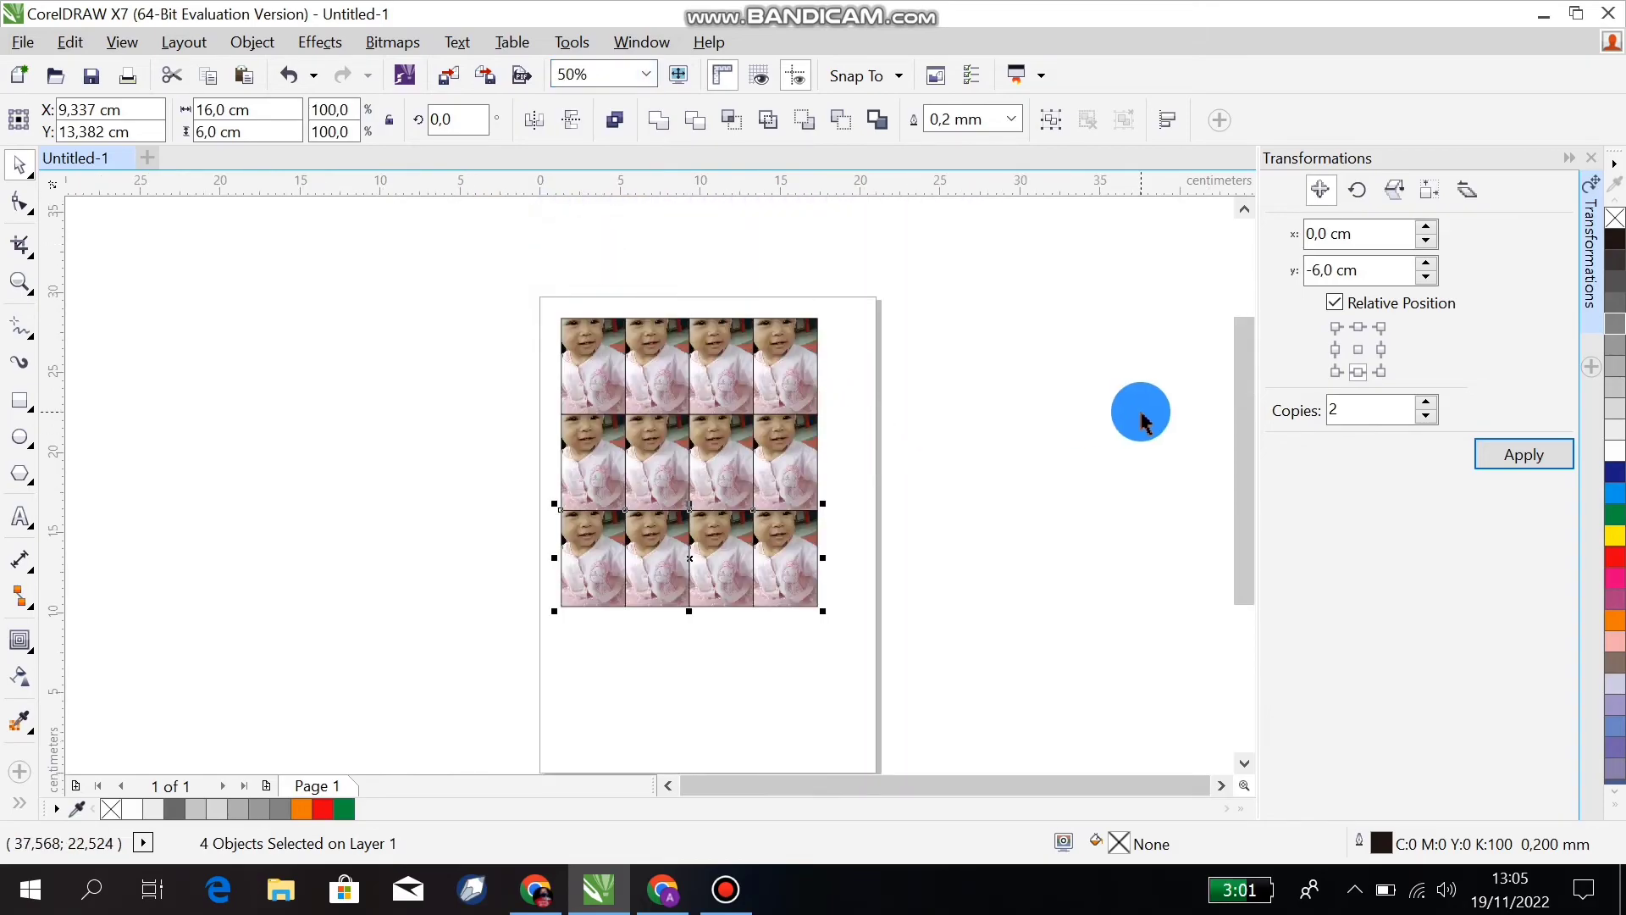
{"action": "mouse_move", "coordinate": [1251, 434]}
{"action": "left_mouse_down"}
{"action": "mouse_move", "coordinate": [1243, 450]}
{"action": "mouse_move", "coordinate": [1243, 425]}
{"action": "left_mouse_up"}
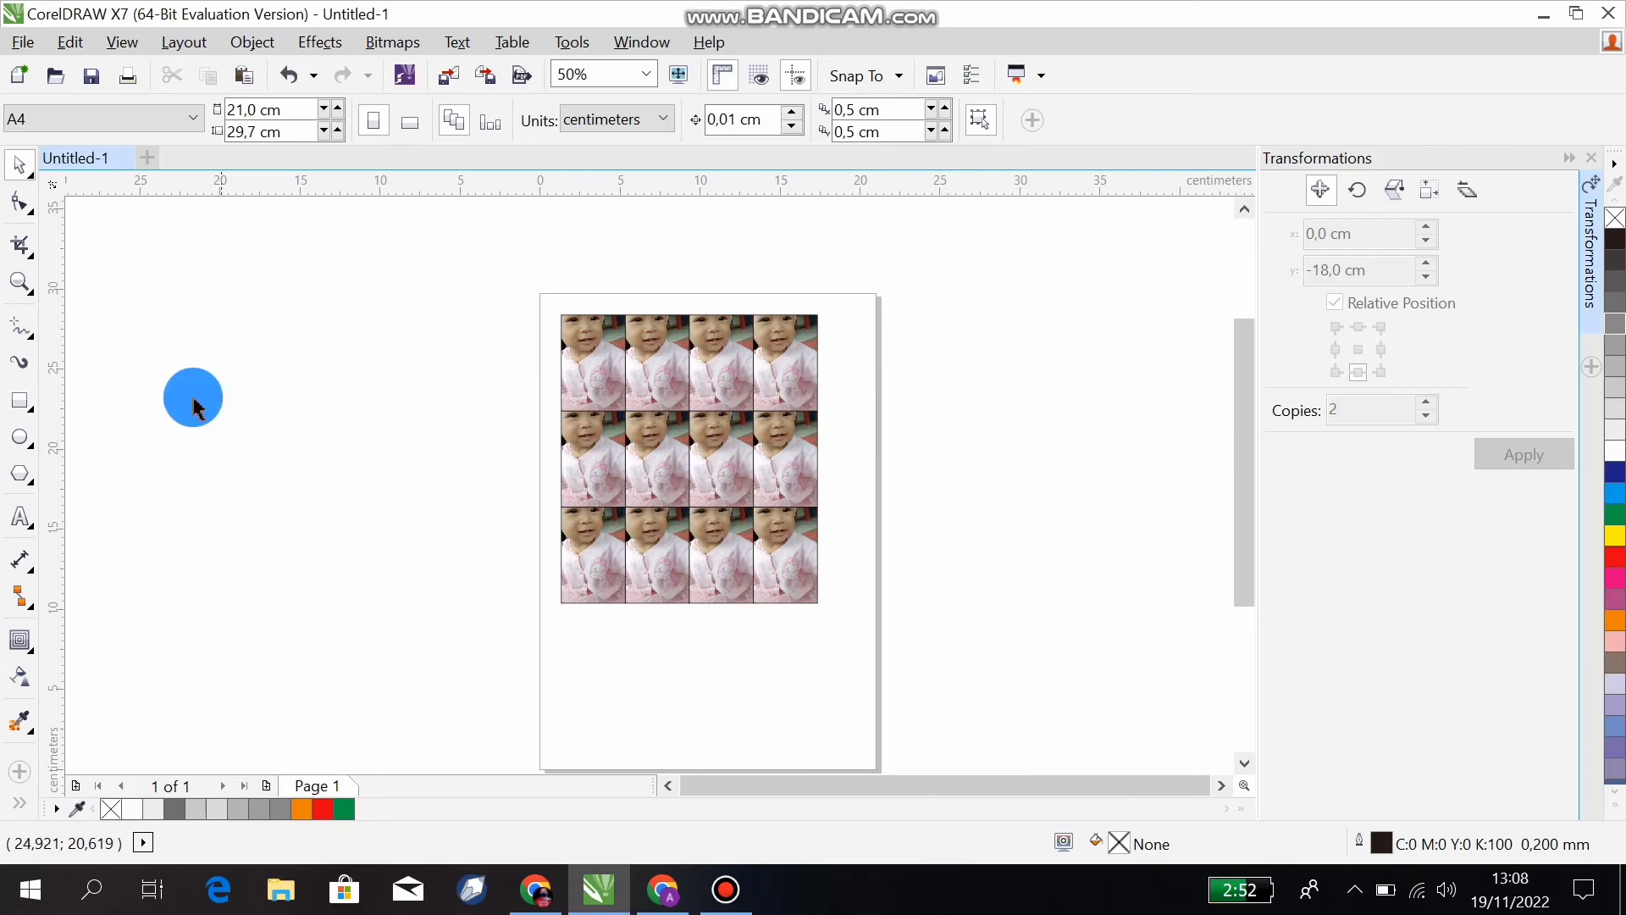
{"action": "left_click", "coordinate": [19, 279]}
{"action": "left_click", "coordinate": [399, 337]}
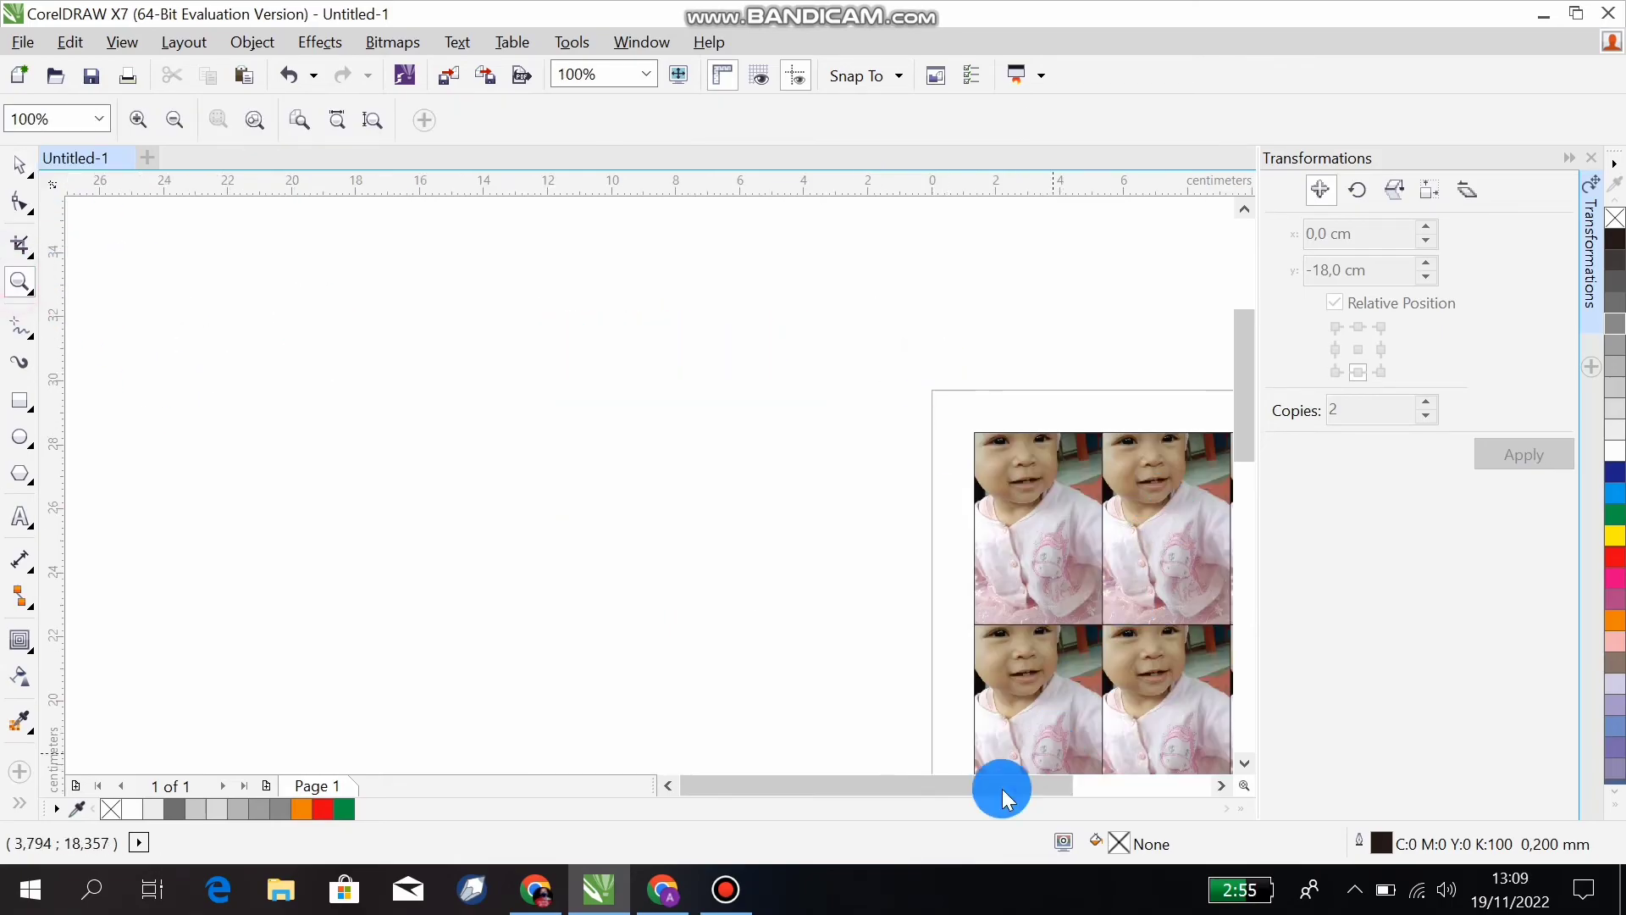
{"action": "left_click_drag", "start_coordinate": [909, 784], "coordinate": [964, 790]}
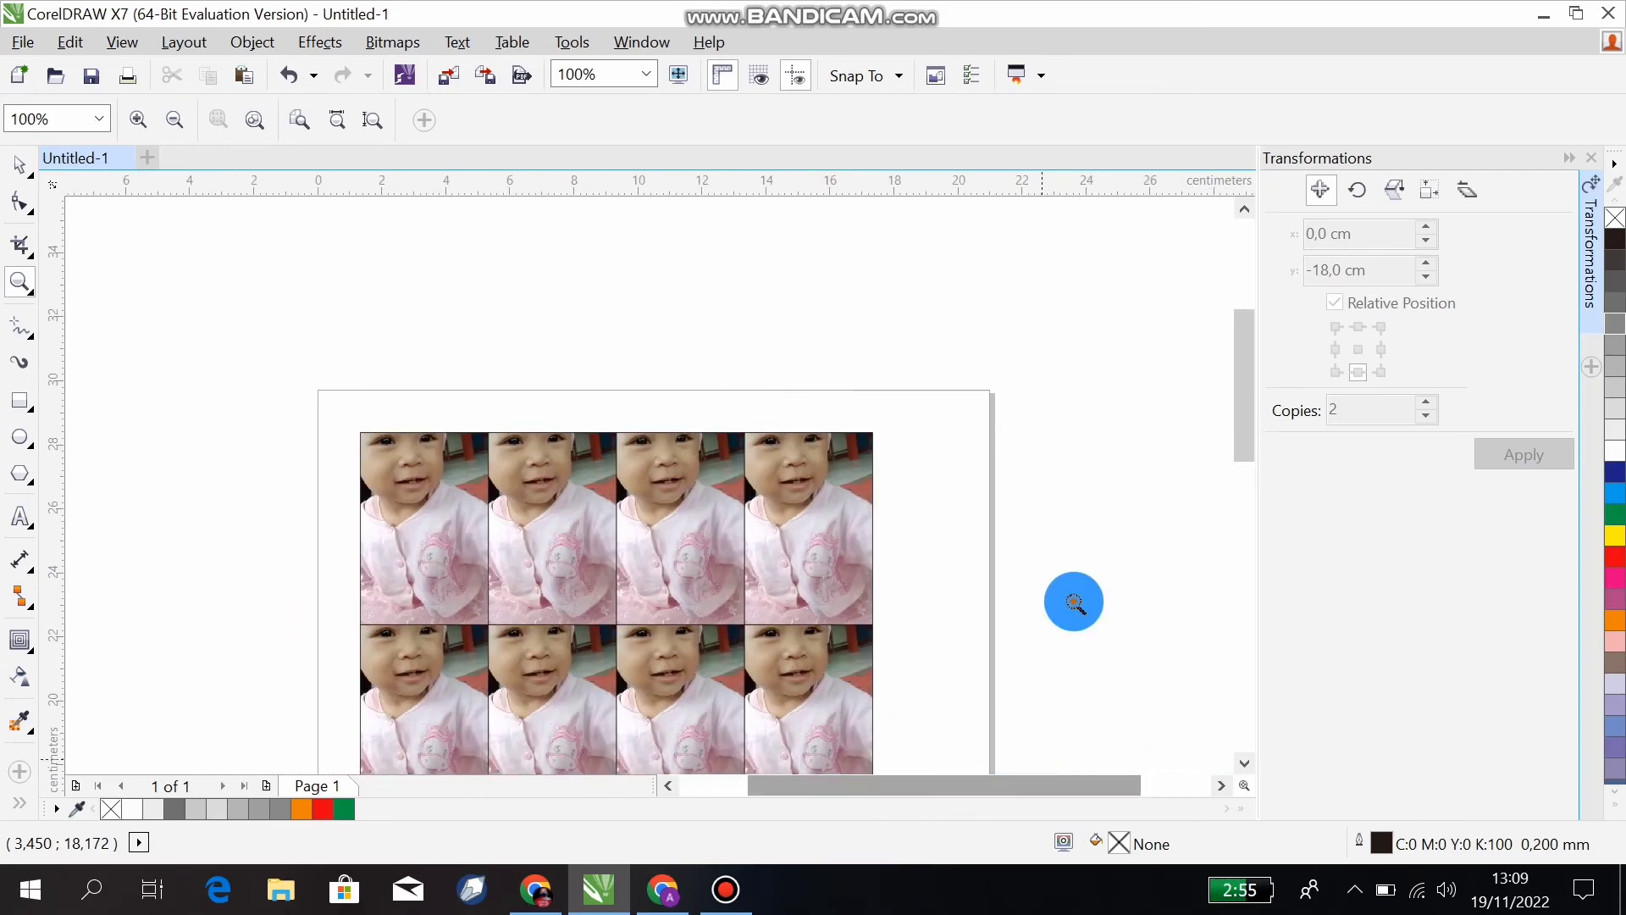
{"action": "left_click_drag", "start_coordinate": [1247, 415], "coordinate": [1246, 465]}
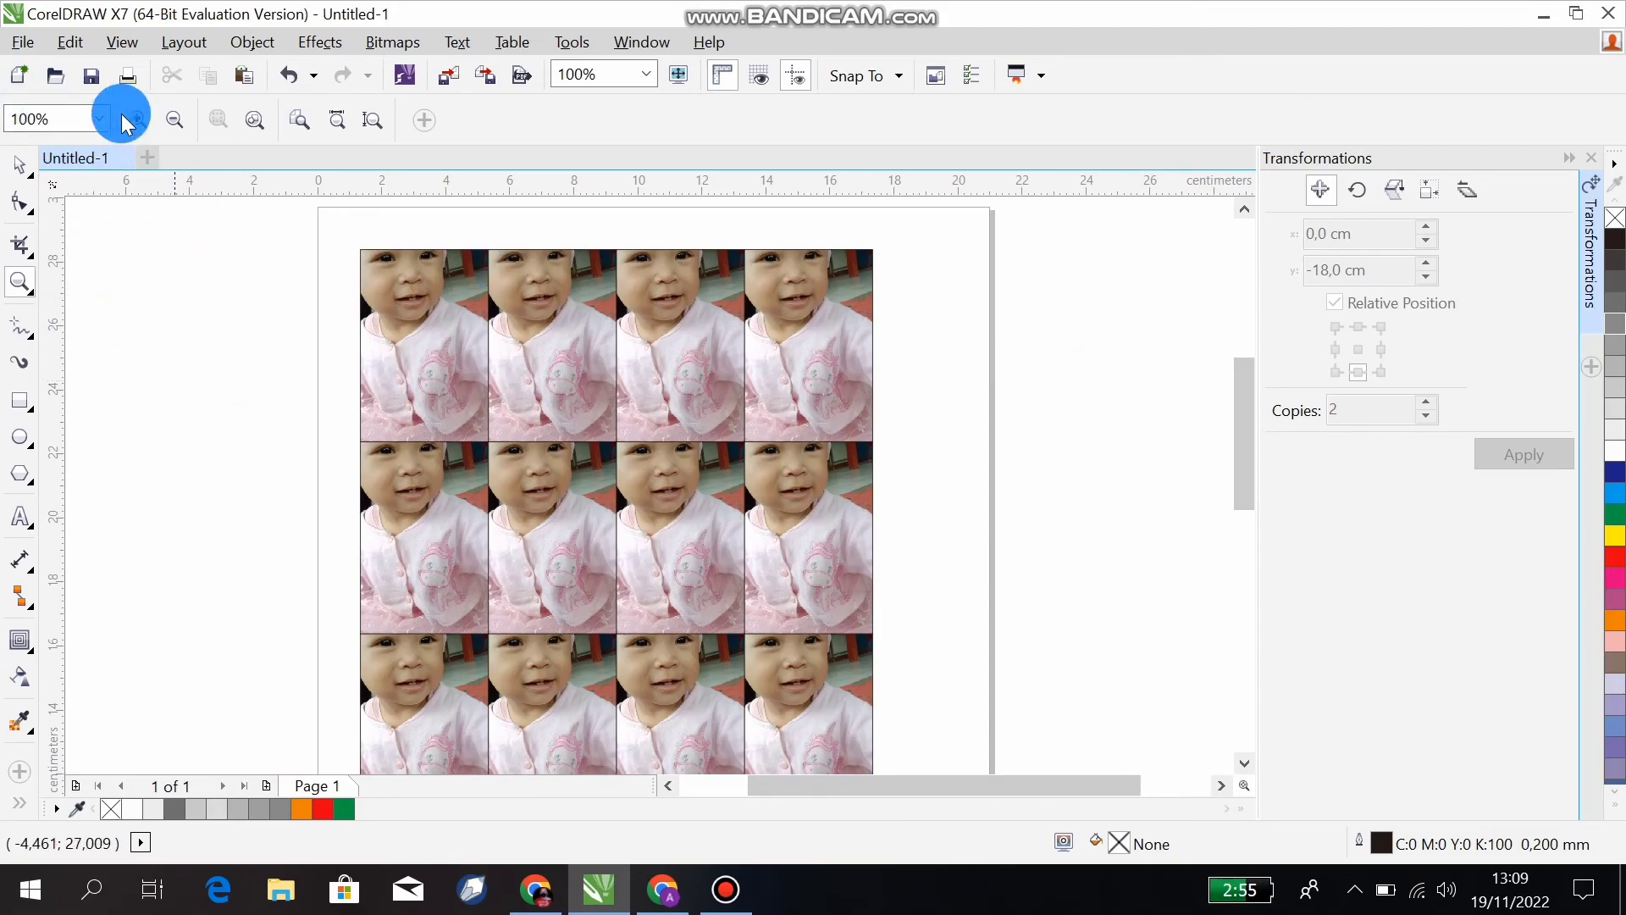
Review the general and layout print settings for the photo sheet, and close them without printing.
{"action": "left_click", "coordinate": [128, 77]}
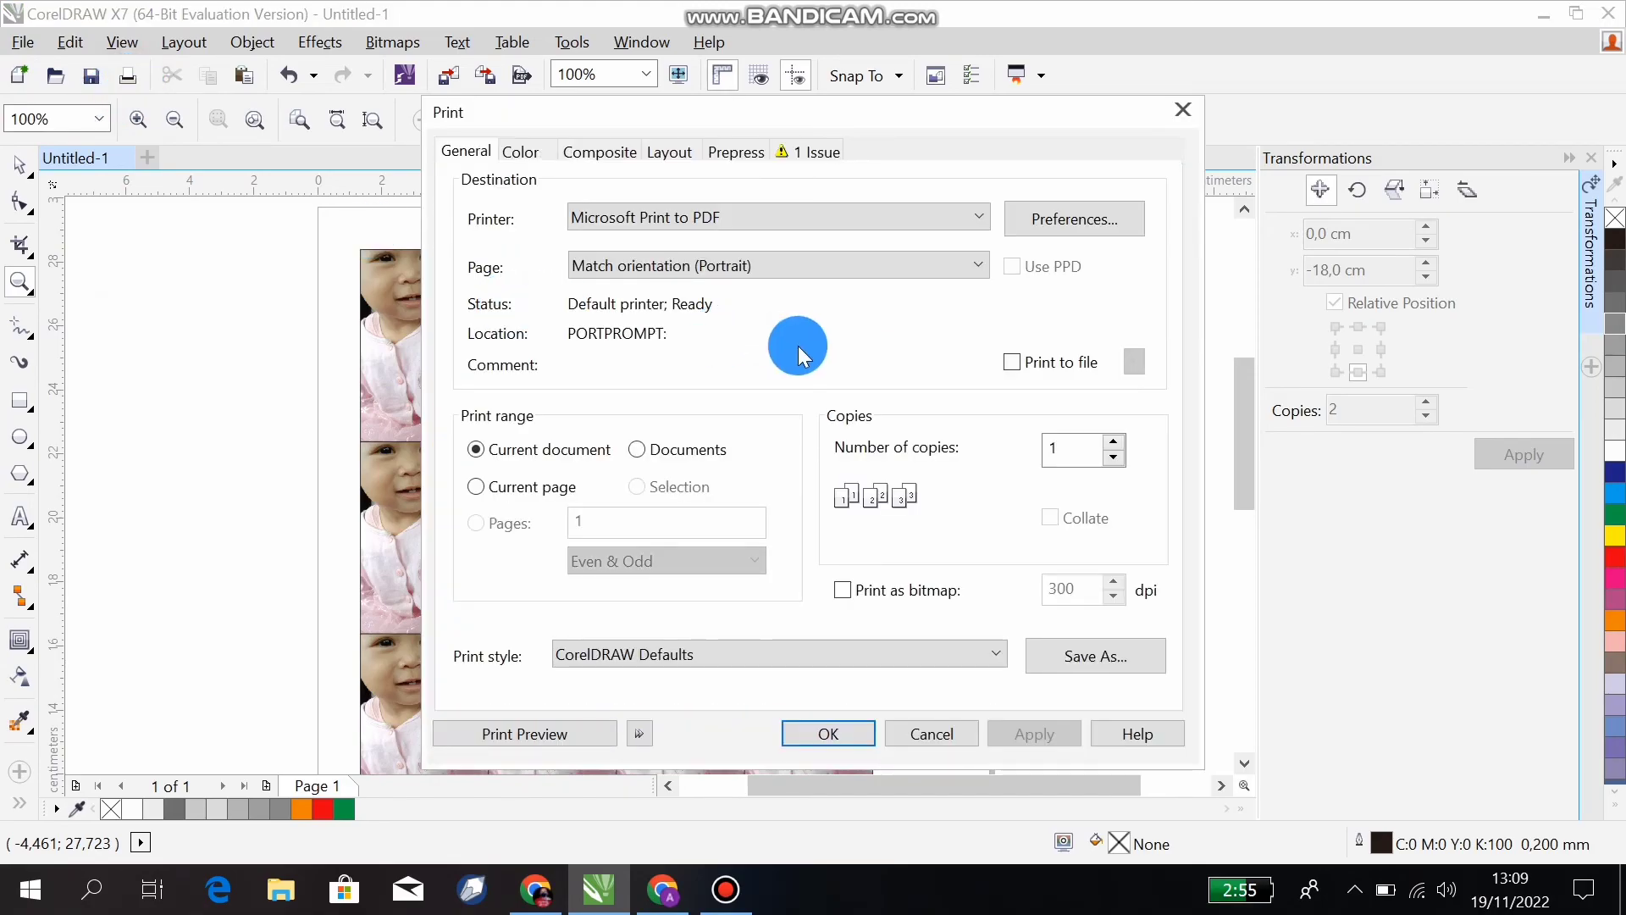
{"action": "left_click", "coordinate": [672, 152]}
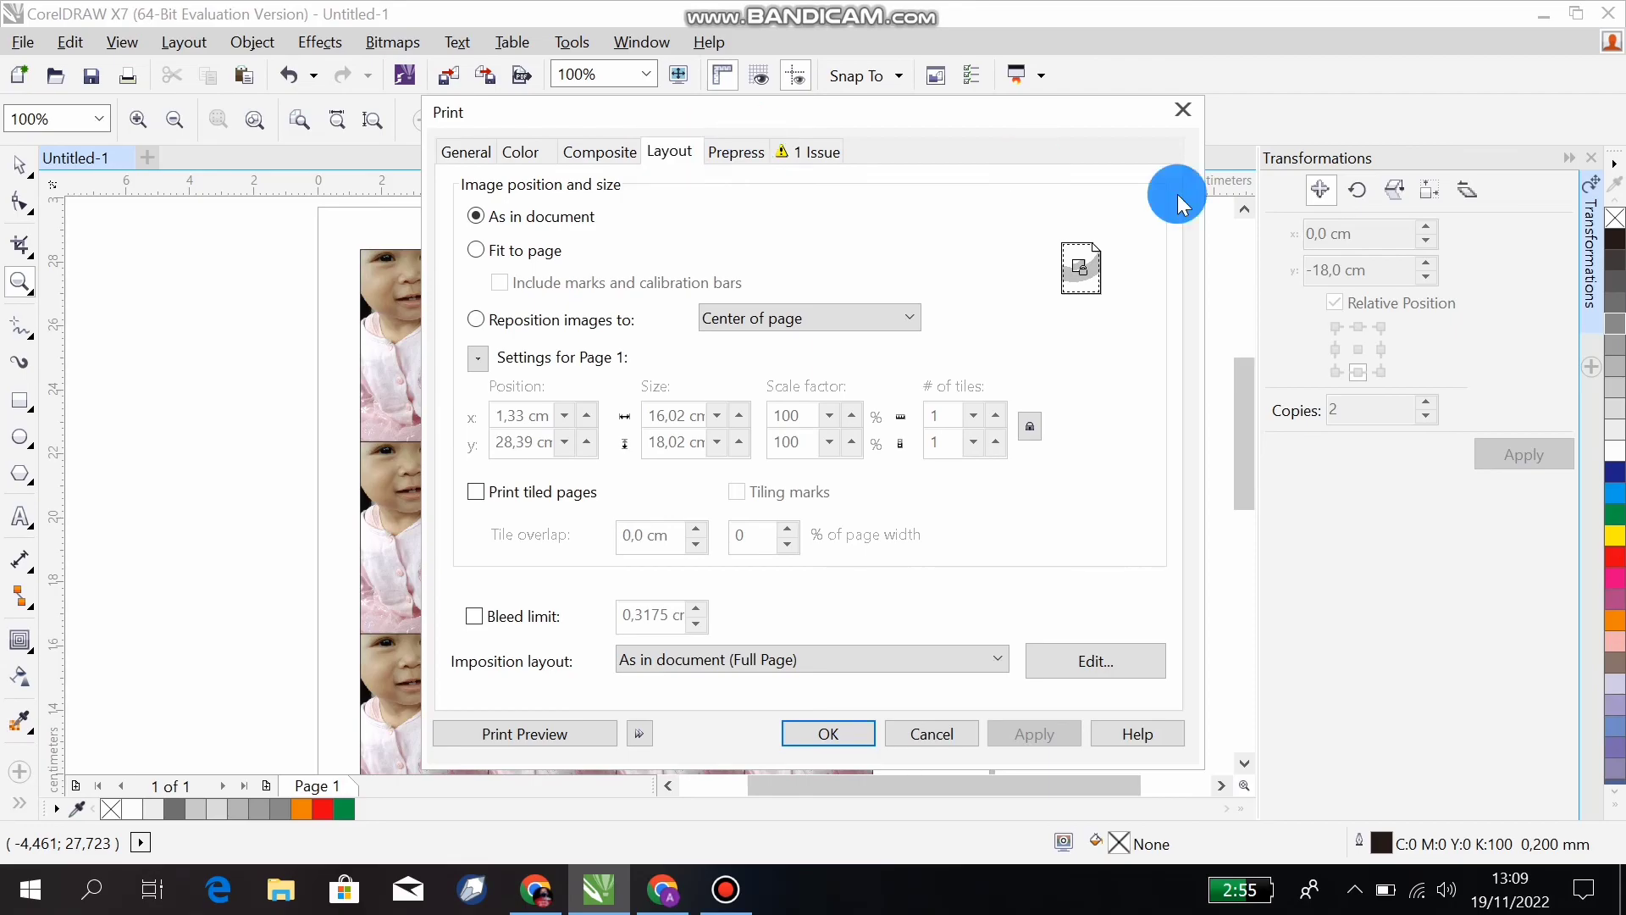
{"action": "left_click", "coordinate": [1177, 104]}
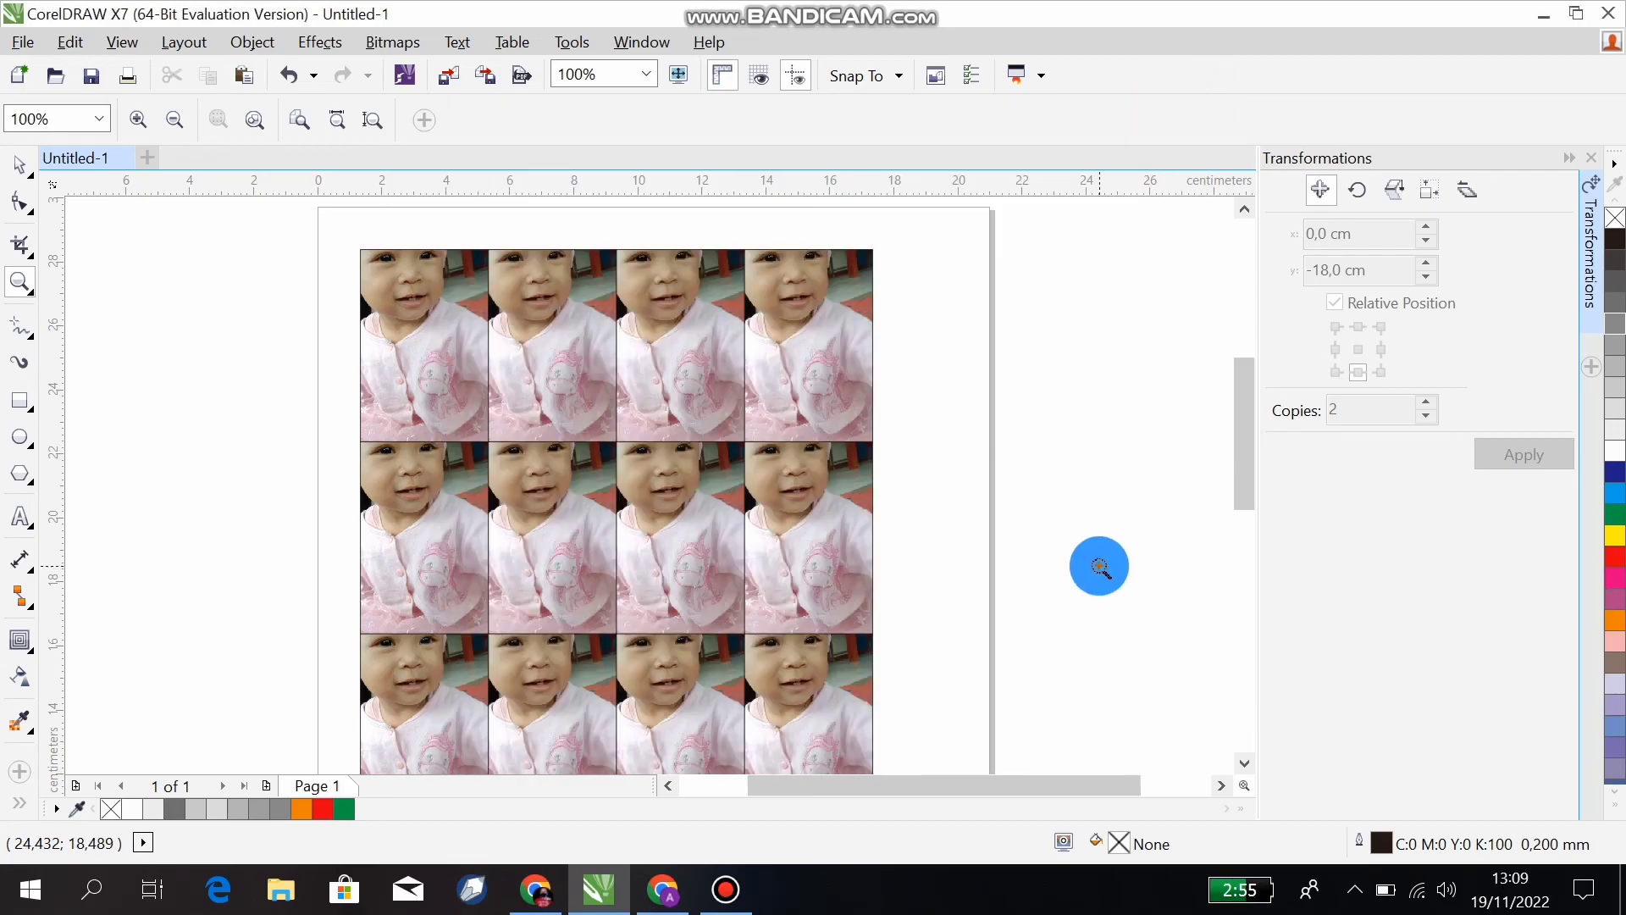